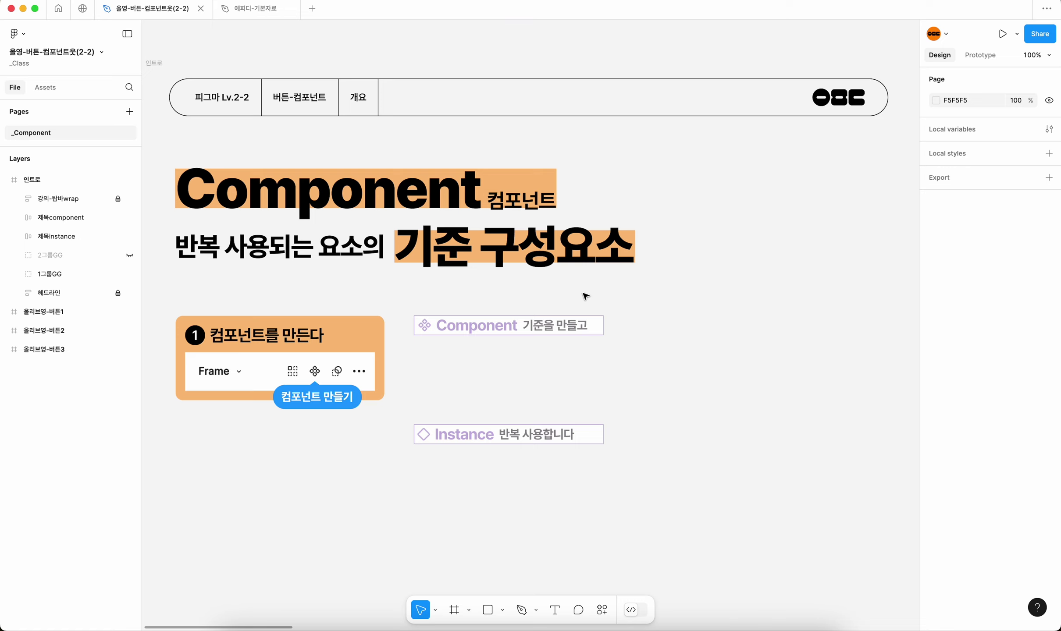
Step: Add the text "버튼명" in the empty area below the Component heading
drag(554, 537, 555, 586)
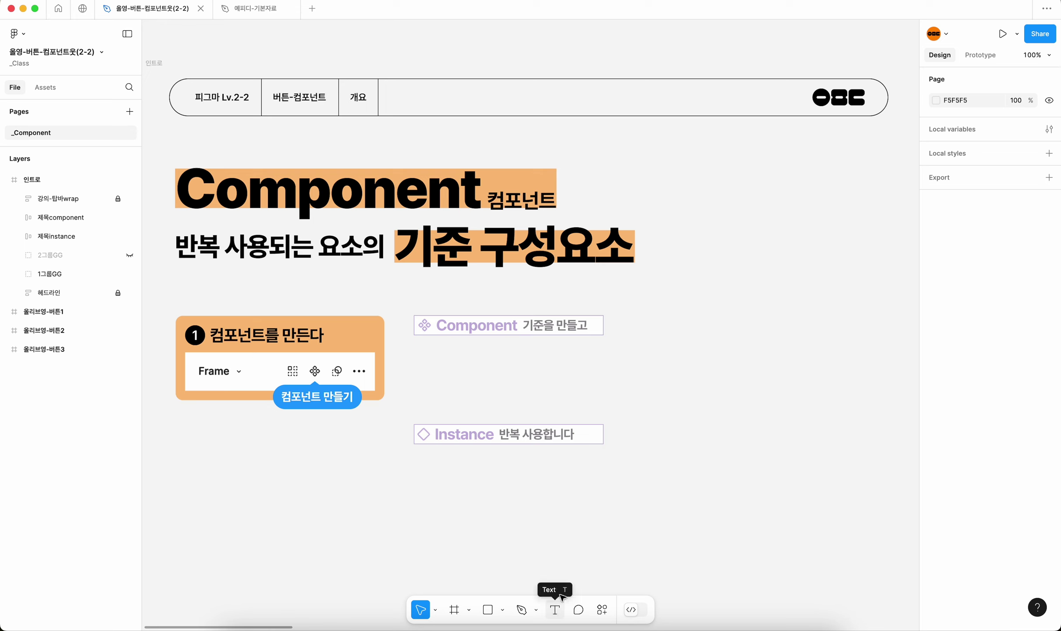
key(t)
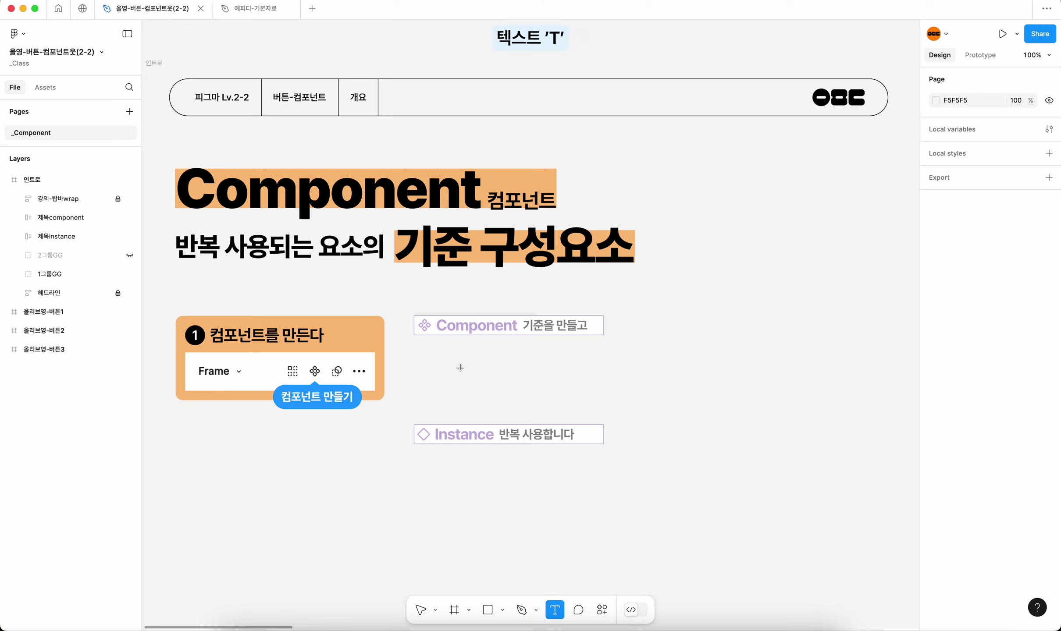
click(459, 368)
text(버튼명)
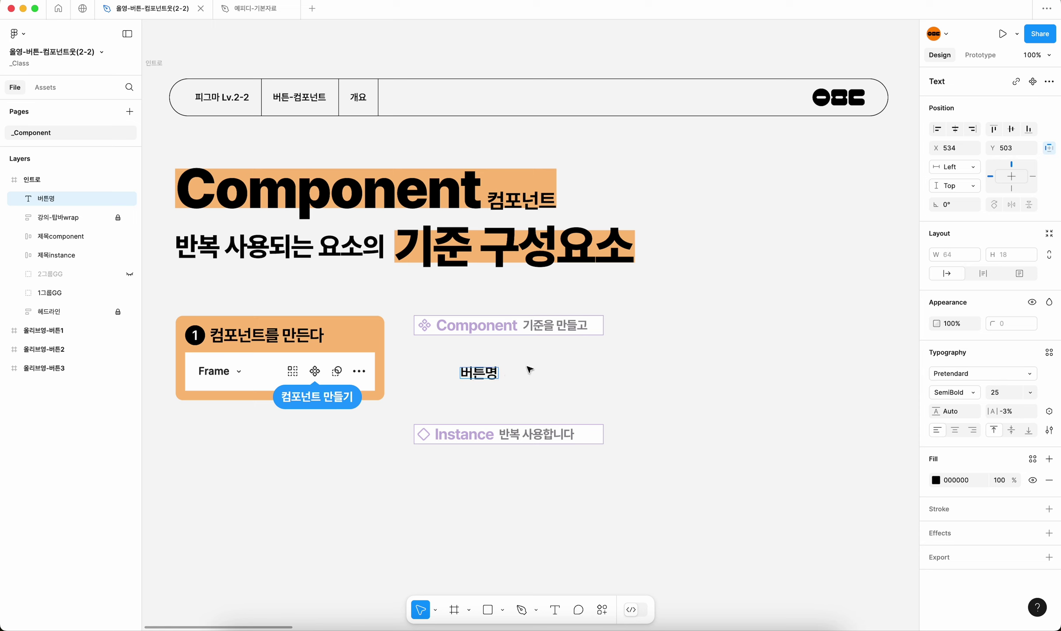
key(Escape)
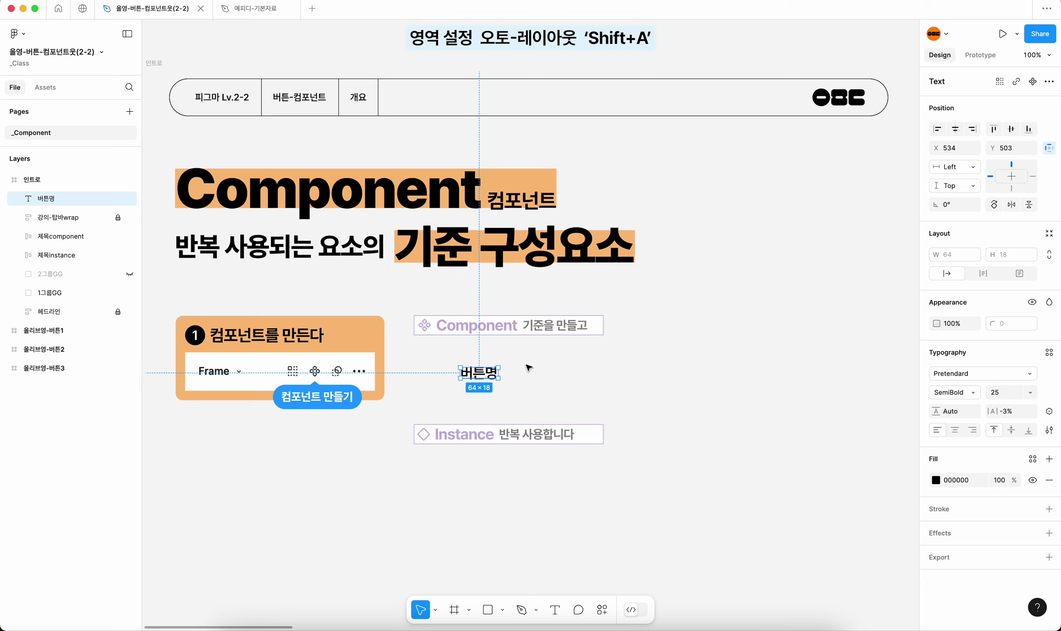
Step: Wrap the 버튼명 text in an auto layout frame and stretch it to about 301 × 54
key(shift+a)
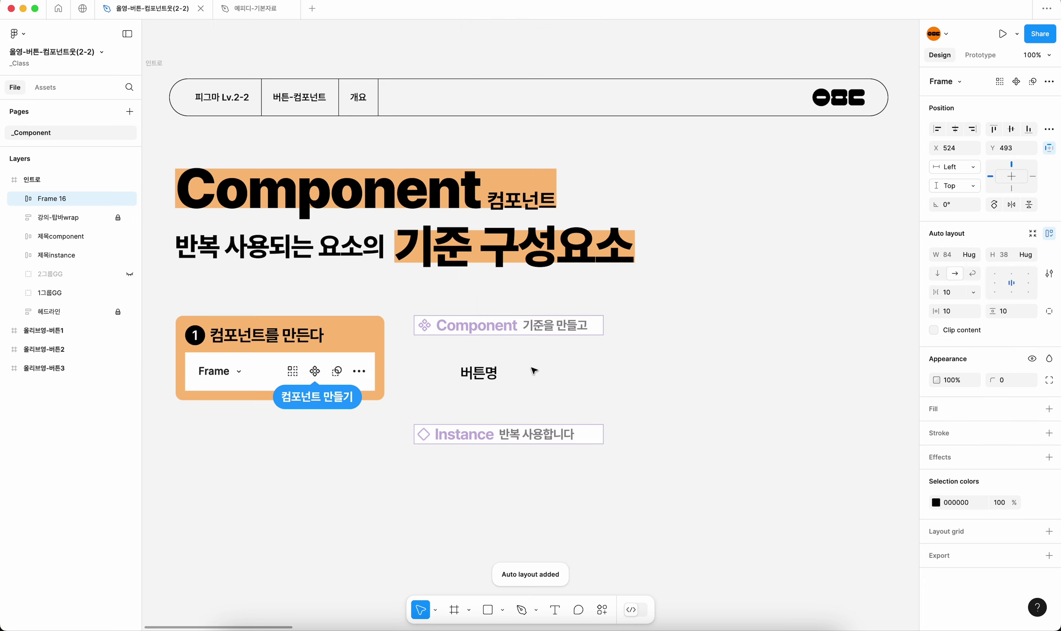
drag(506, 373, 592, 352)
drag(451, 367, 412, 368)
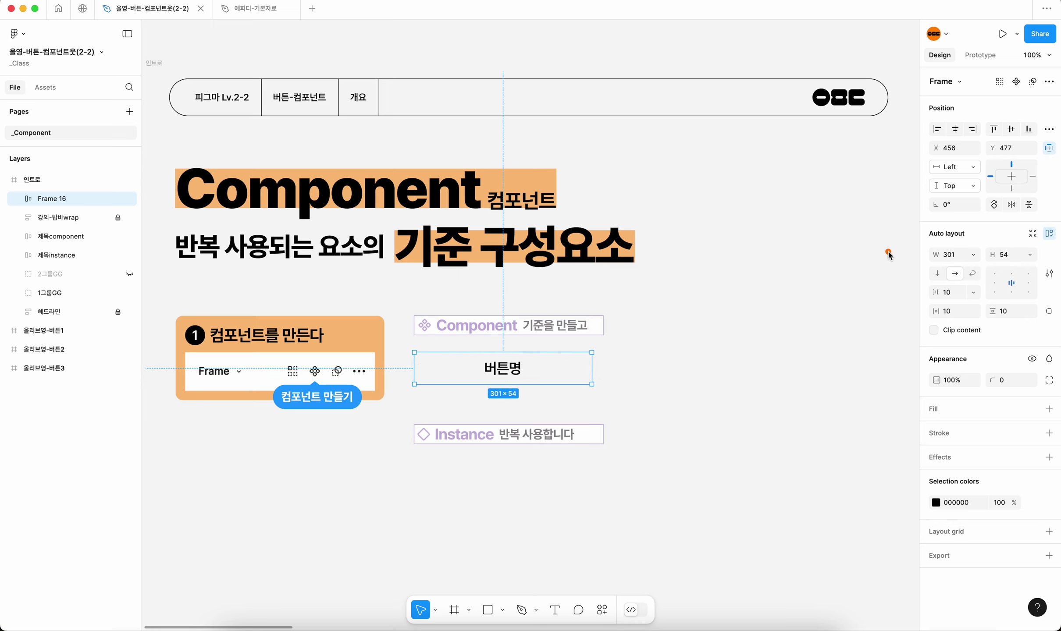
Step: Set the button frame to 320 wide and 60 high and move it up closer to the Component heading
click(957, 255)
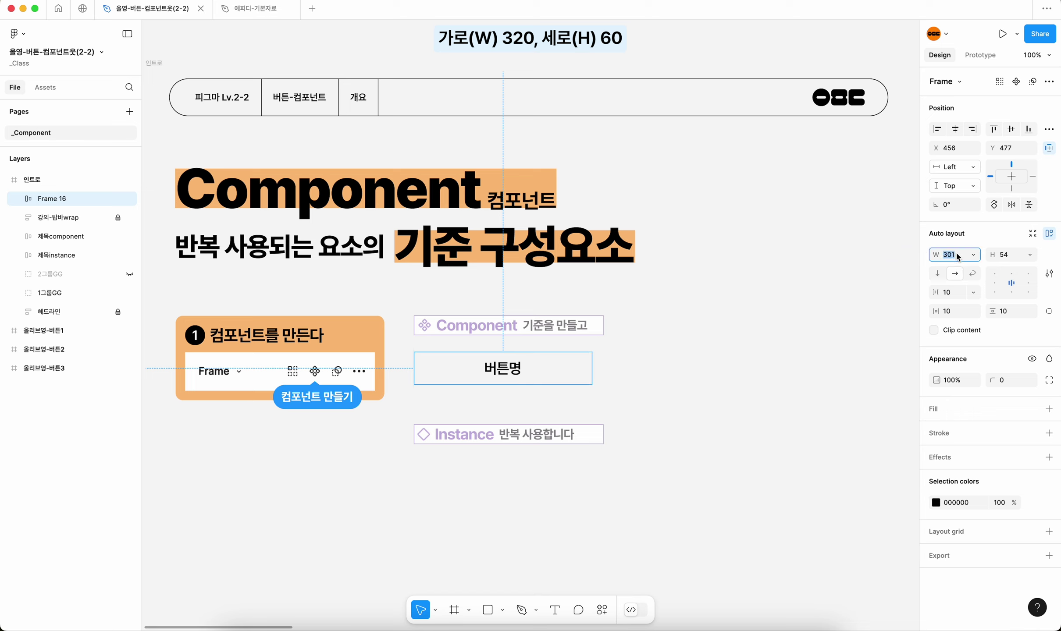
text(3)
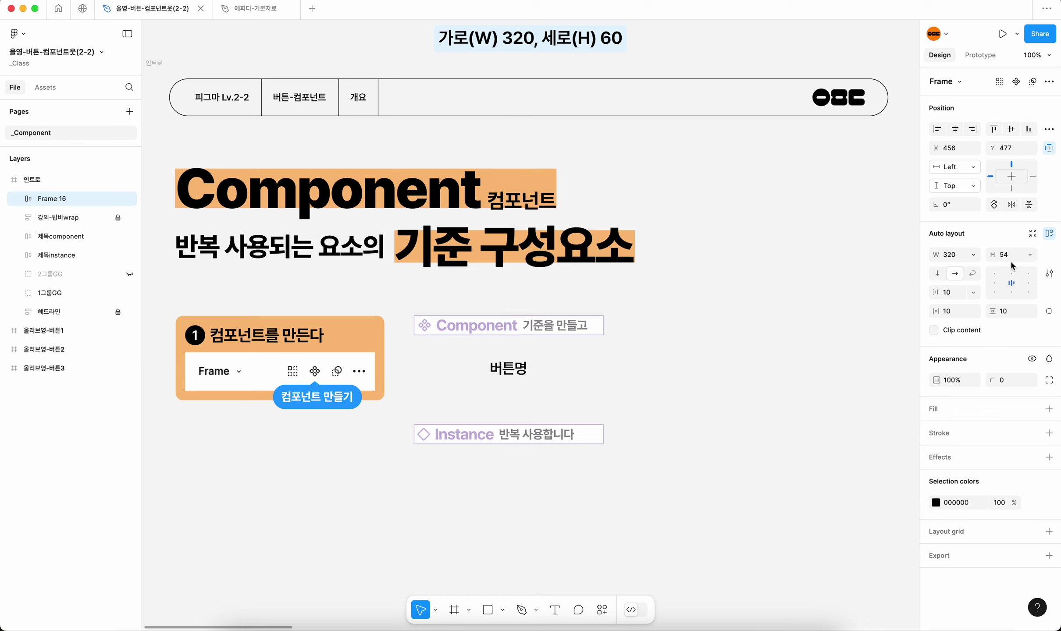
click(1009, 255)
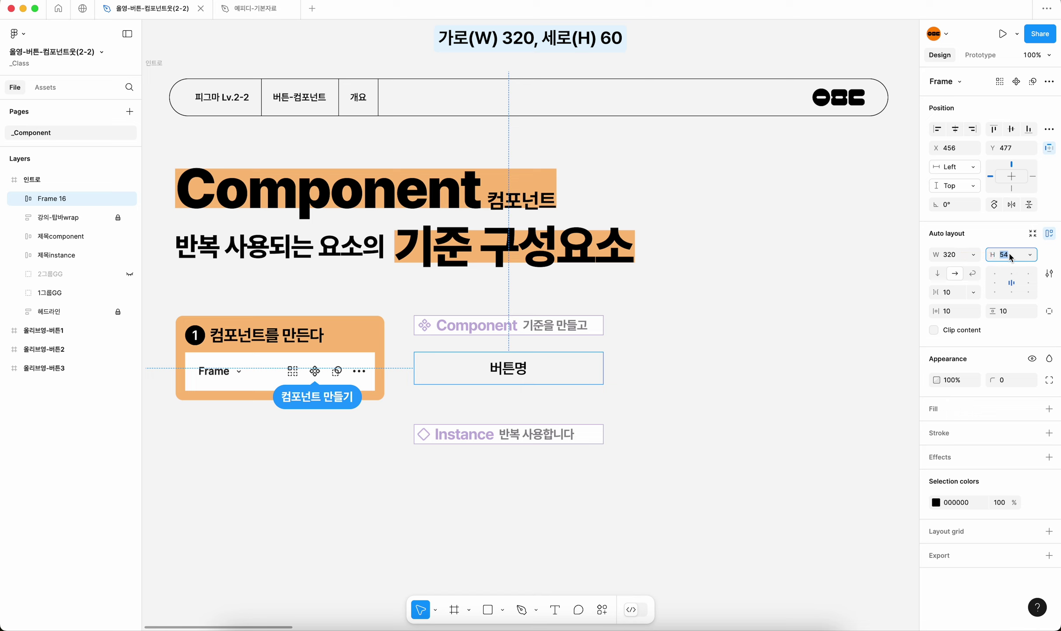
text(60)
key(Return)
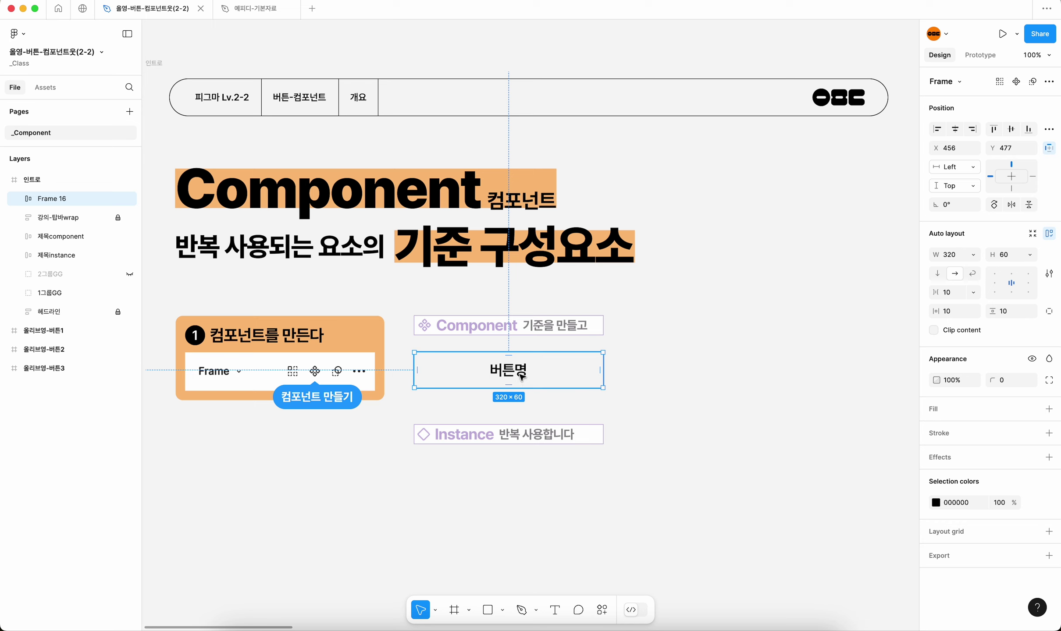
drag(522, 376, 522, 370)
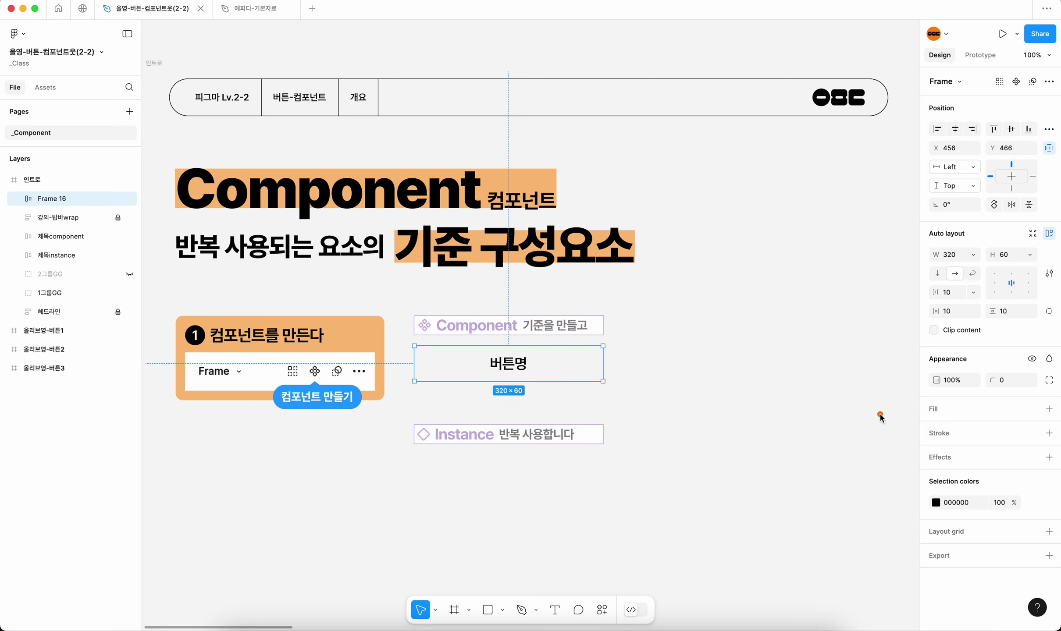
Step: Add a fill to the button frame and color it orange FF8800 from the page's colors
click(1049, 409)
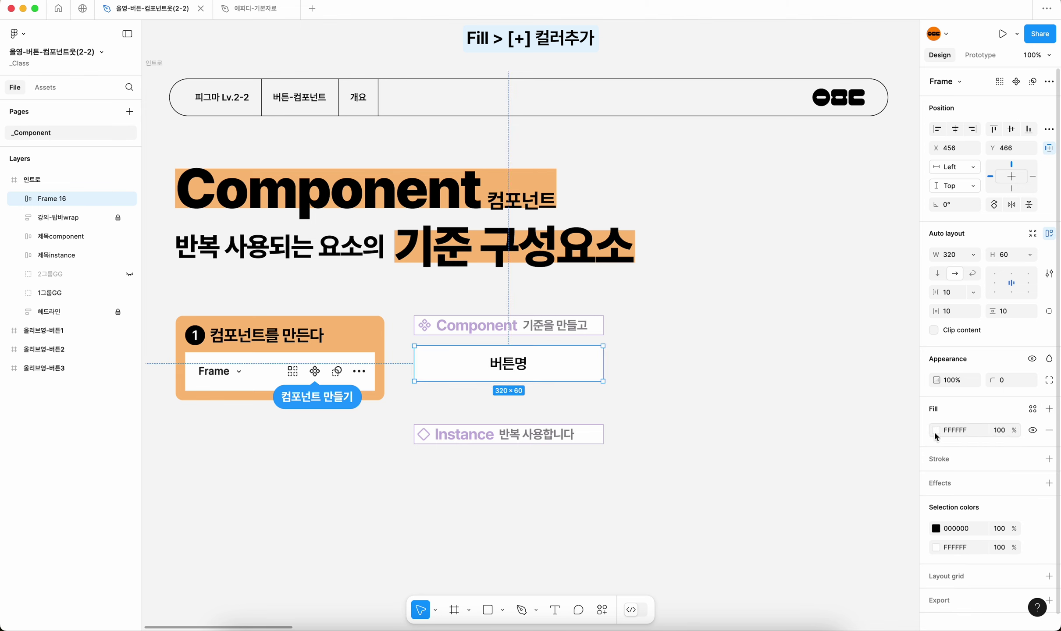
click(935, 431)
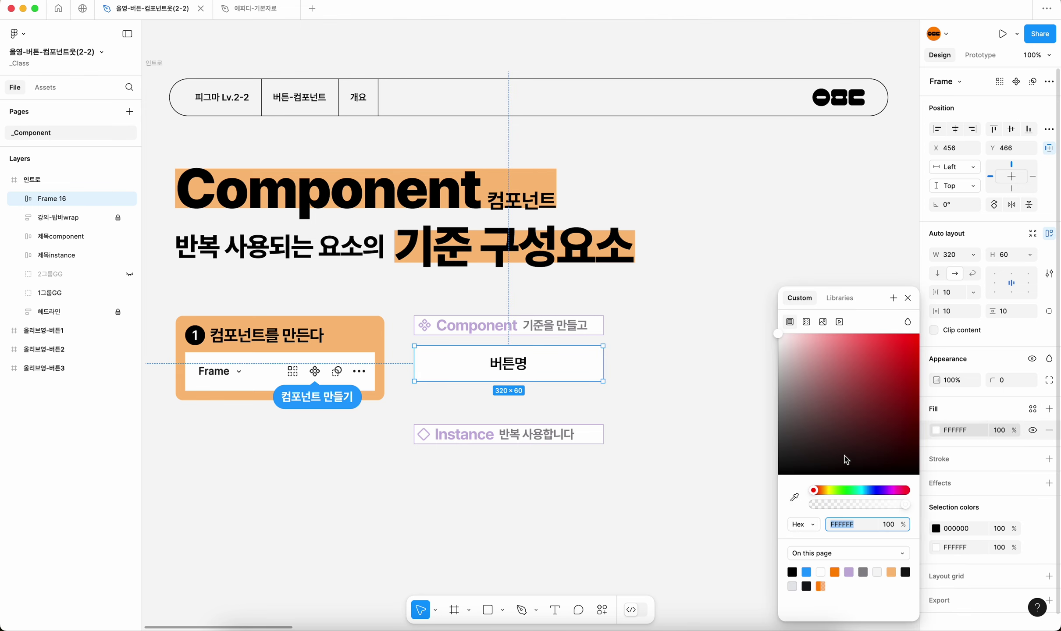
click(834, 573)
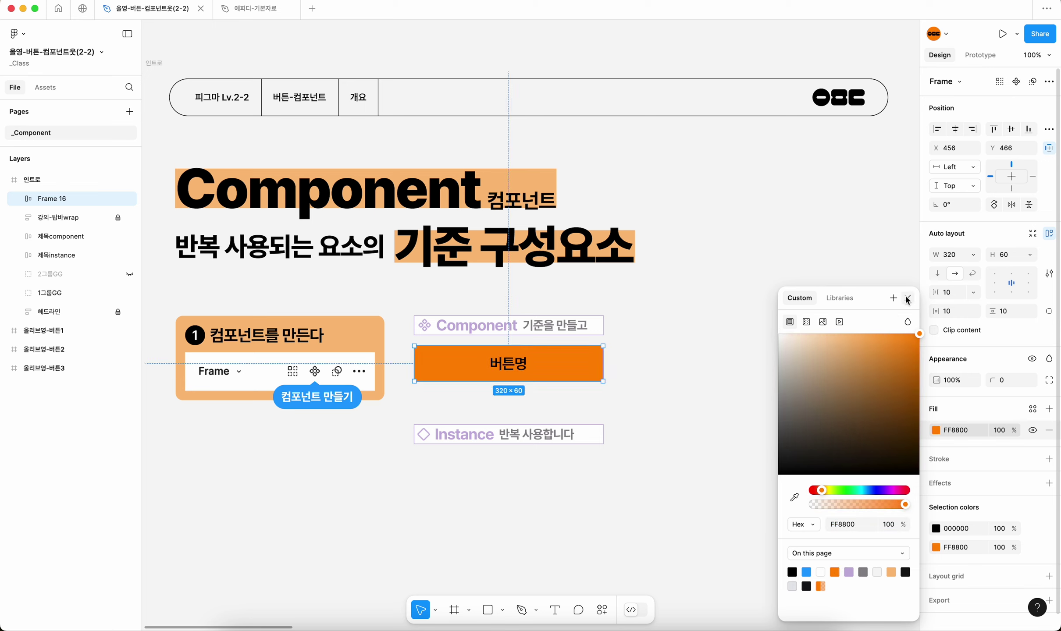
click(907, 300)
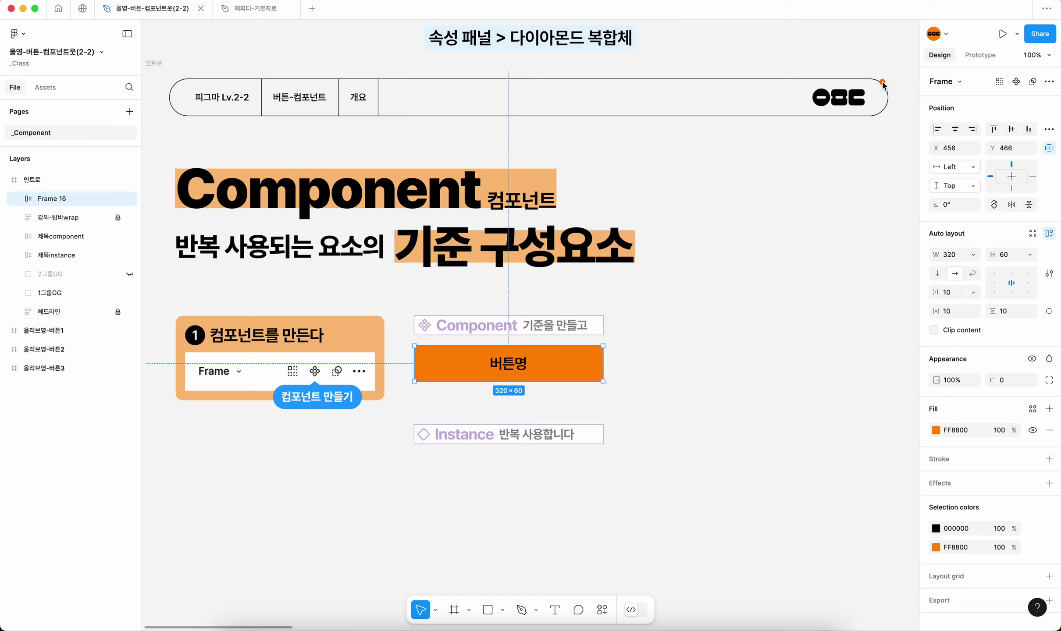
Step: Turn the orange button frame into a component and rename it 버튼
click(1017, 82)
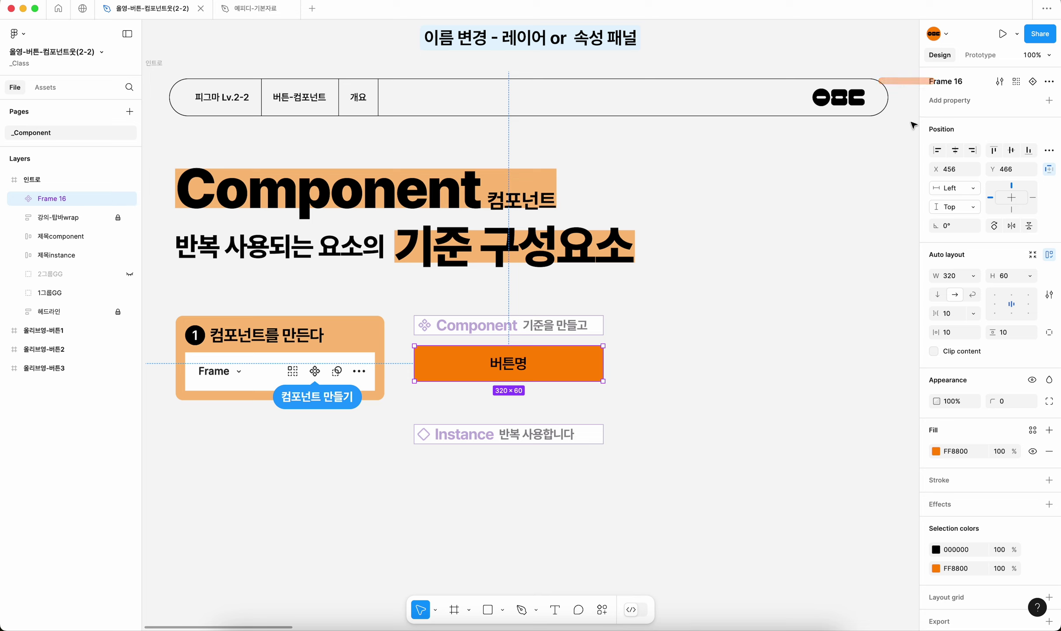
click(950, 83)
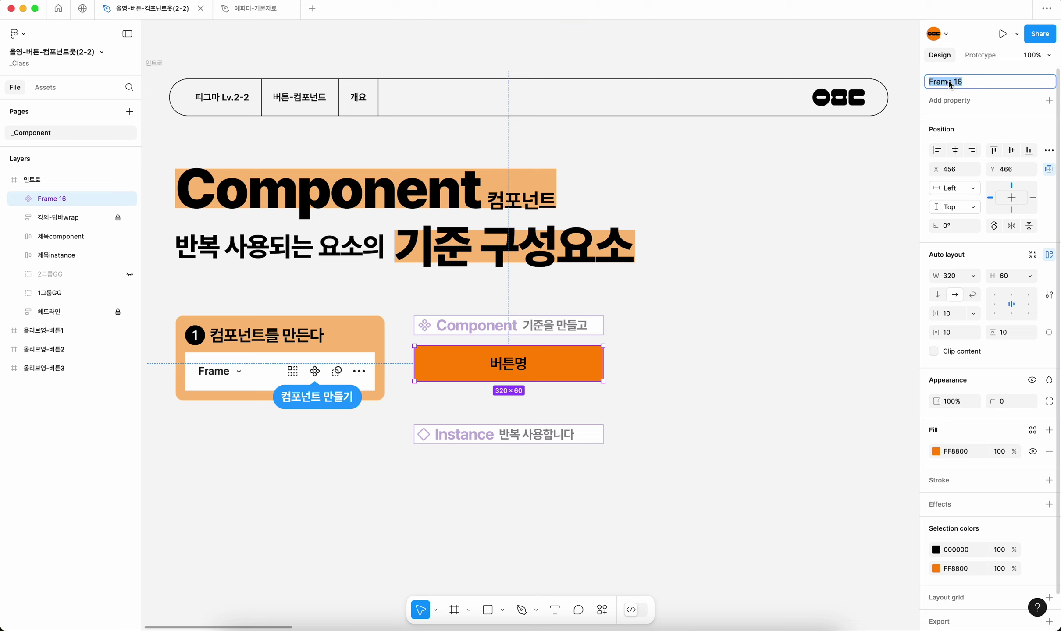
text(버튼)
key(Return)
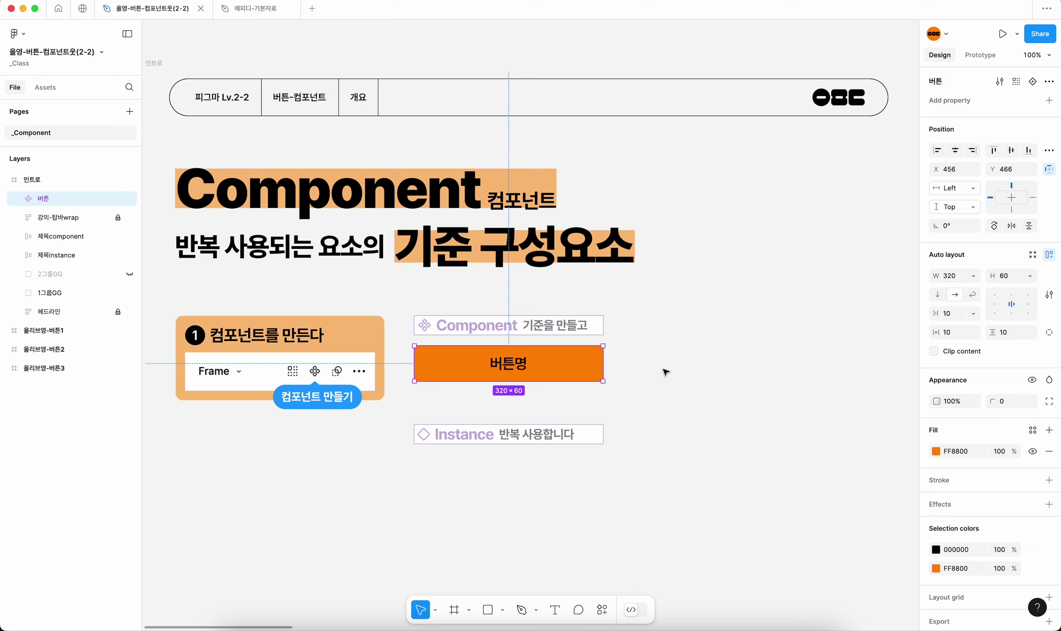
Step: Duplicate the 버튼 component as an instance below the Instance heading and change its text to "로그인"
click(673, 369)
click(573, 369)
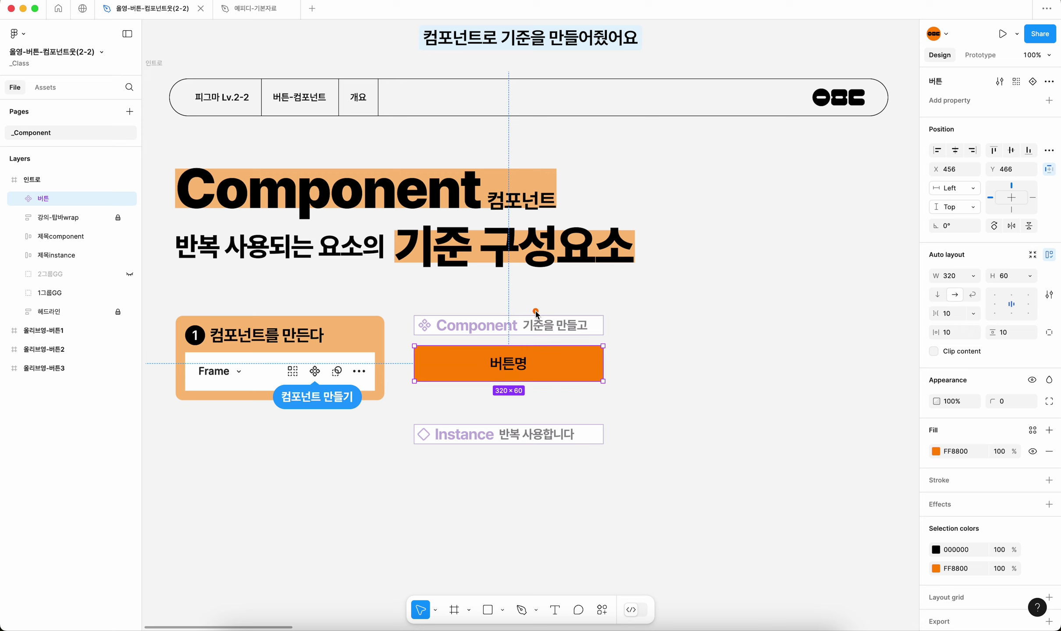
mouse_move(542, 308)
mouse_down()
mouse_move(520, 325)
mouse_move(557, 339)
mouse_up()
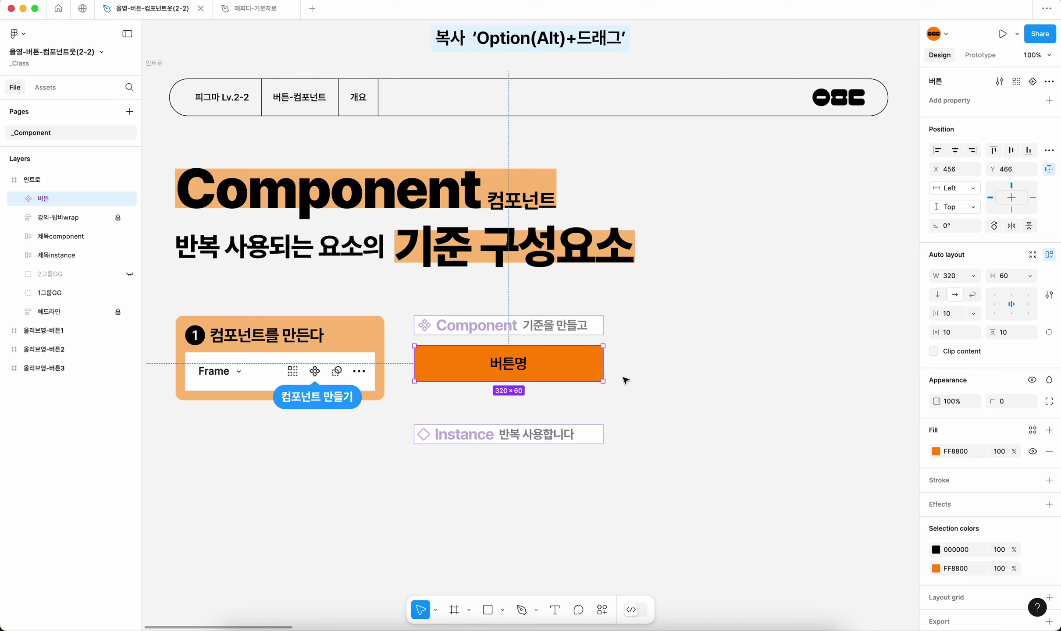
drag(521, 366, 523, 473)
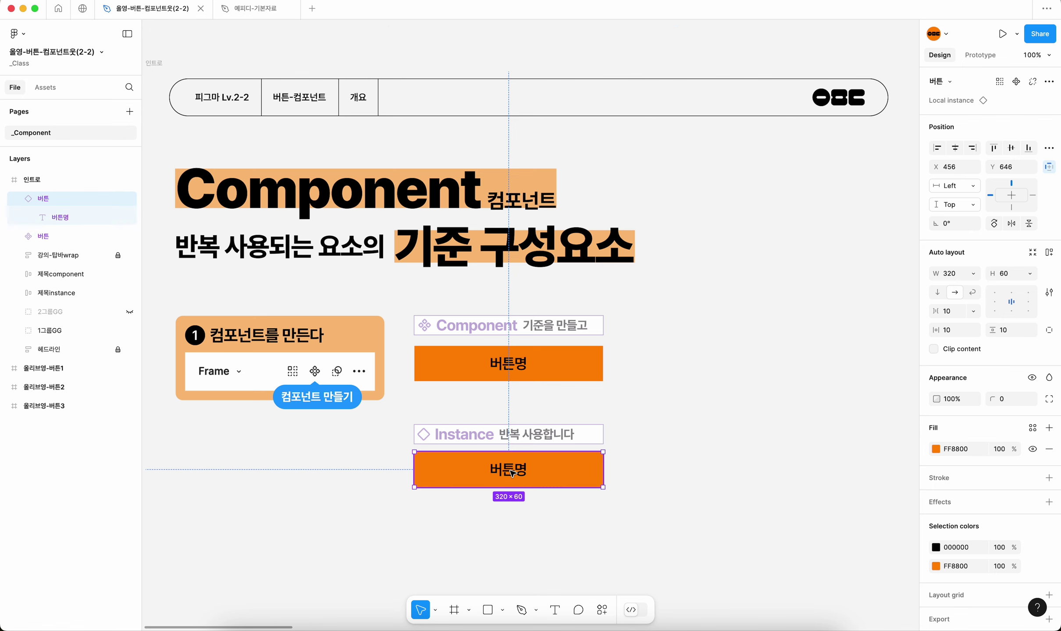
double_click(515, 474)
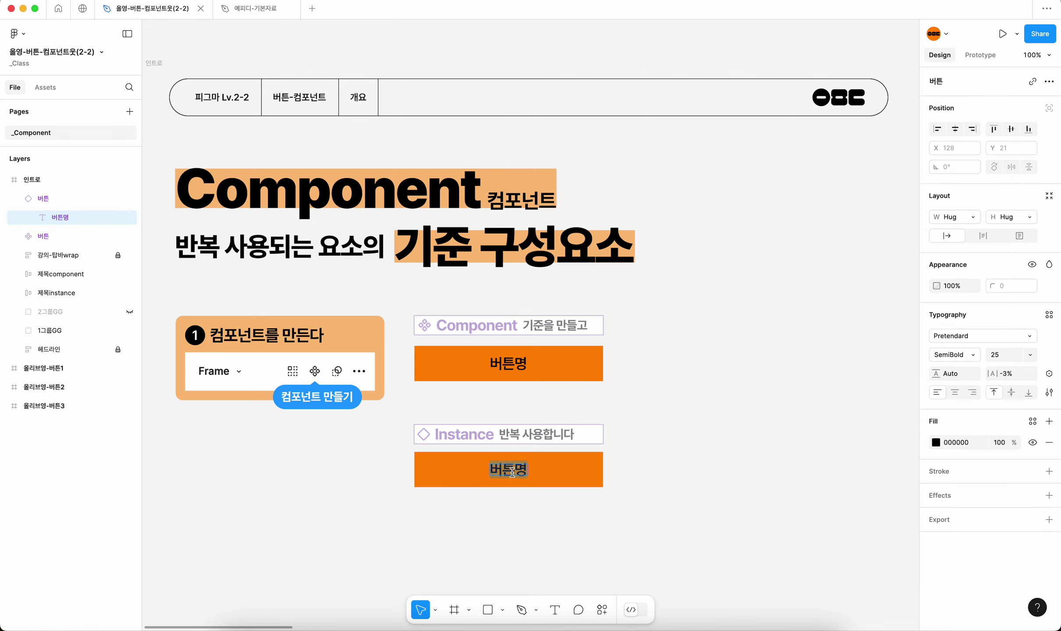
text(로그인)
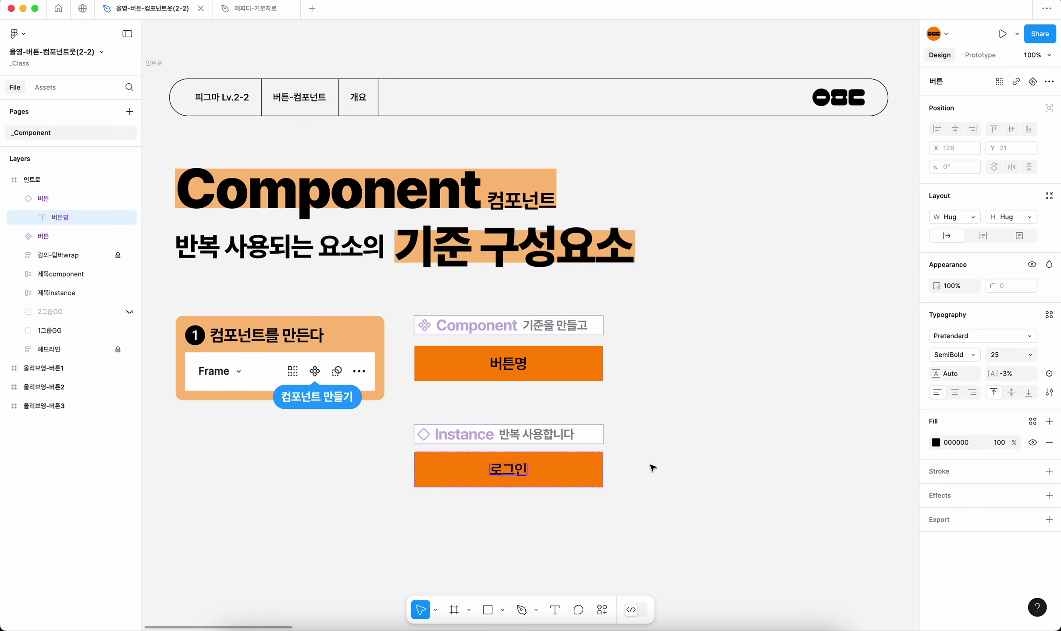
click(652, 468)
Step: Duplicate the 로그인 instance directly below itself and change the copy's text to "회원가입"
click(561, 466)
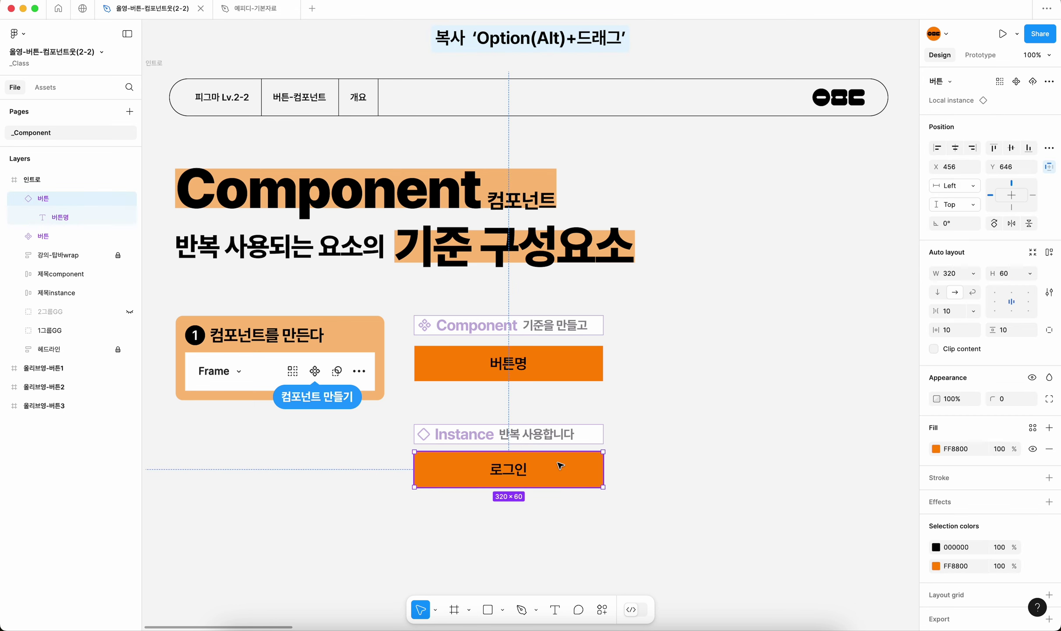
alt+drag(562, 465, 554, 511)
double_click(507, 517)
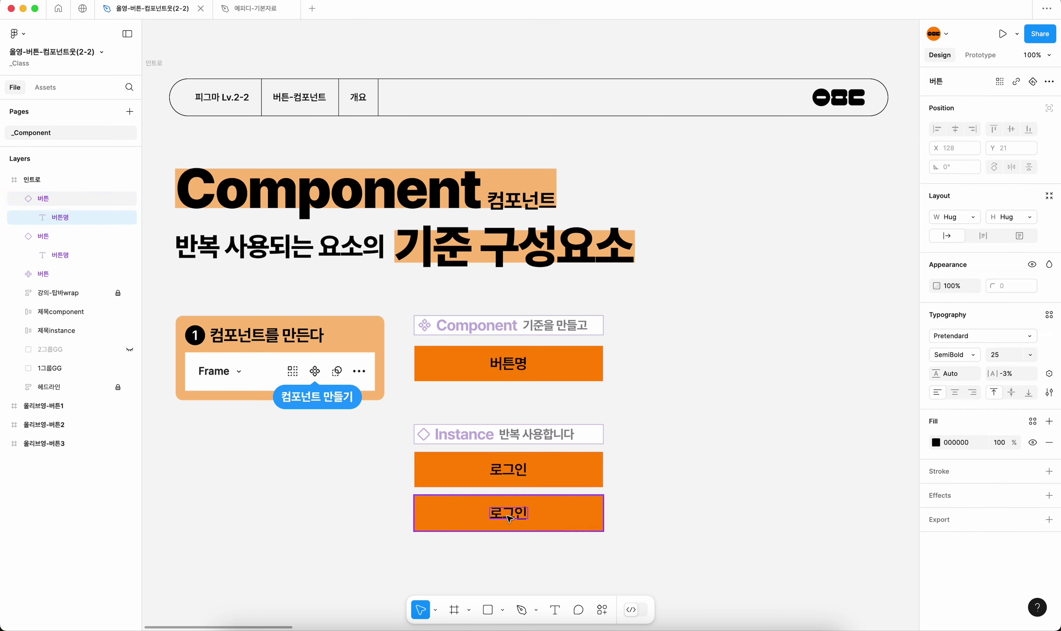
text(회원가입)
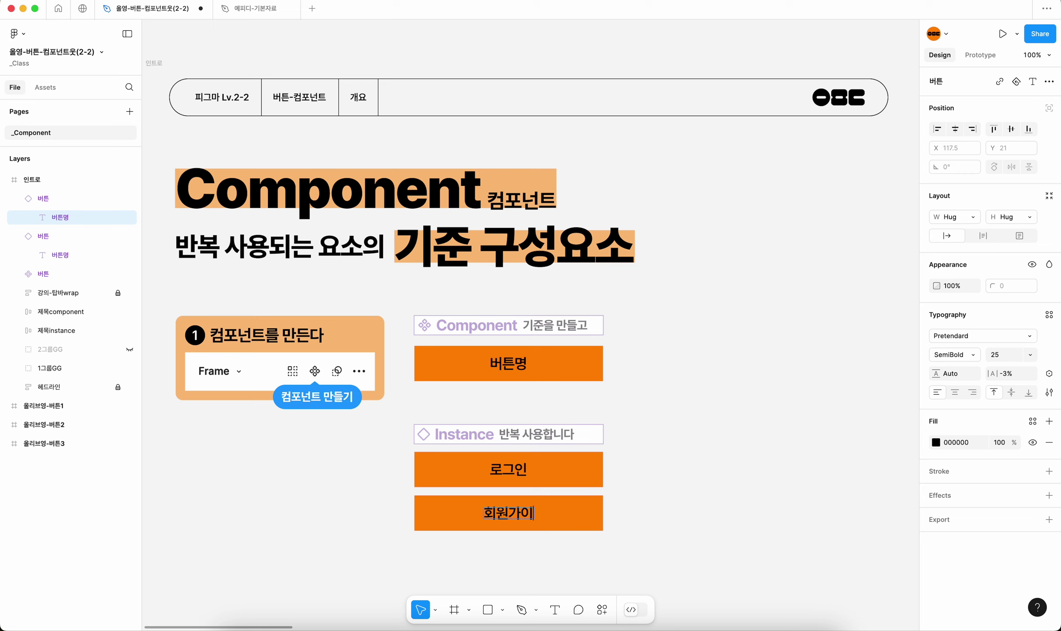
key(Escape)
click(658, 499)
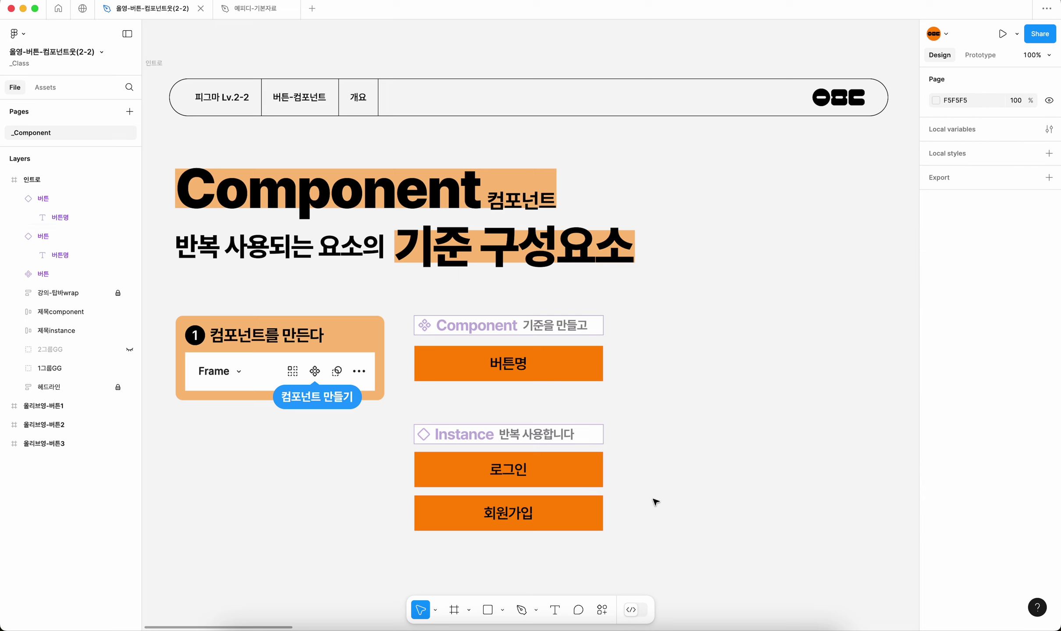
drag(642, 362, 592, 366)
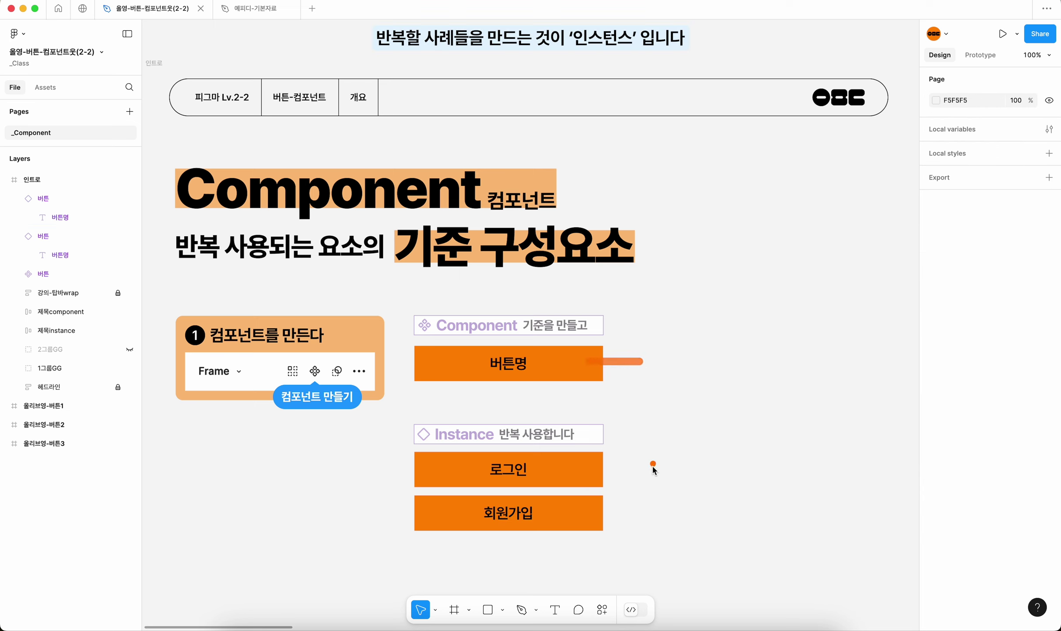
drag(647, 467, 590, 468)
drag(636, 514, 578, 518)
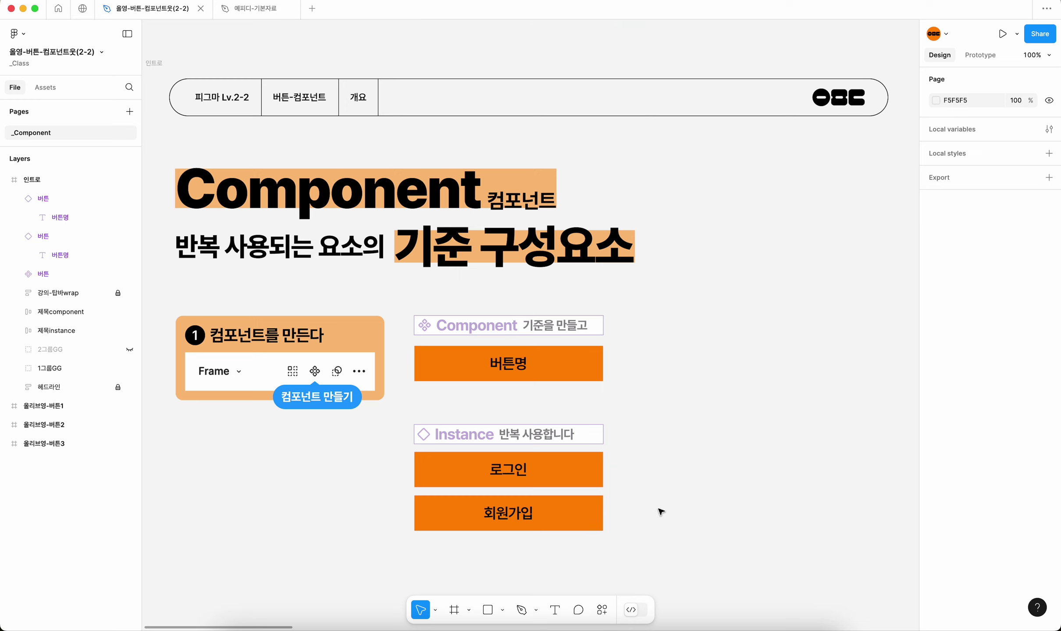
drag(636, 469, 588, 469)
drag(636, 512, 586, 513)
Step: Shift the hue of the main 버튼 component's fill, trying green 8CFF00 and settling on yellow FFD400
click(592, 366)
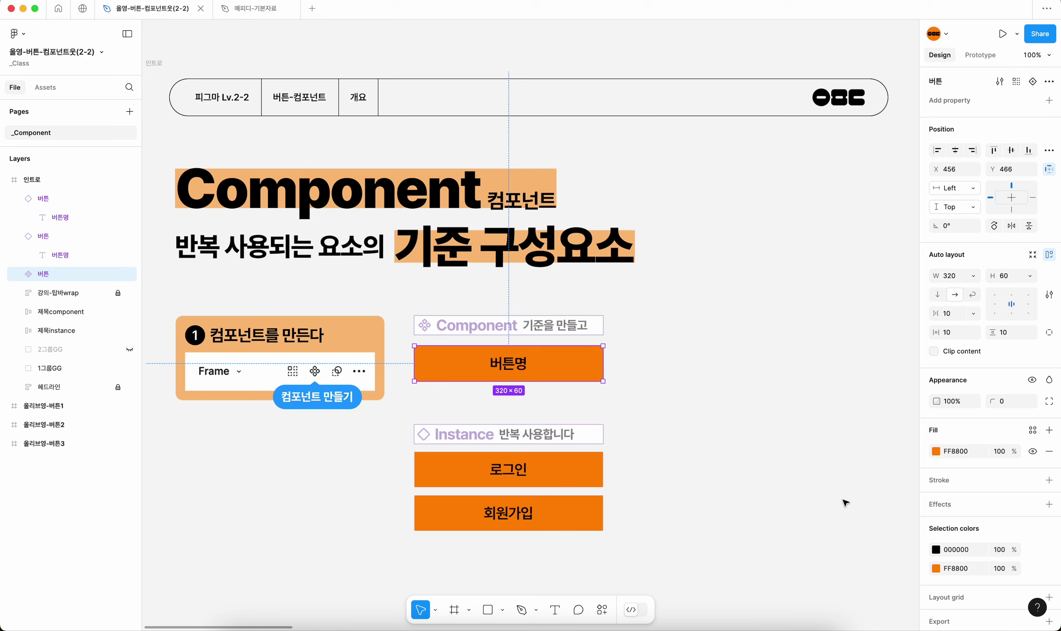
drag(872, 454, 939, 458)
click(937, 453)
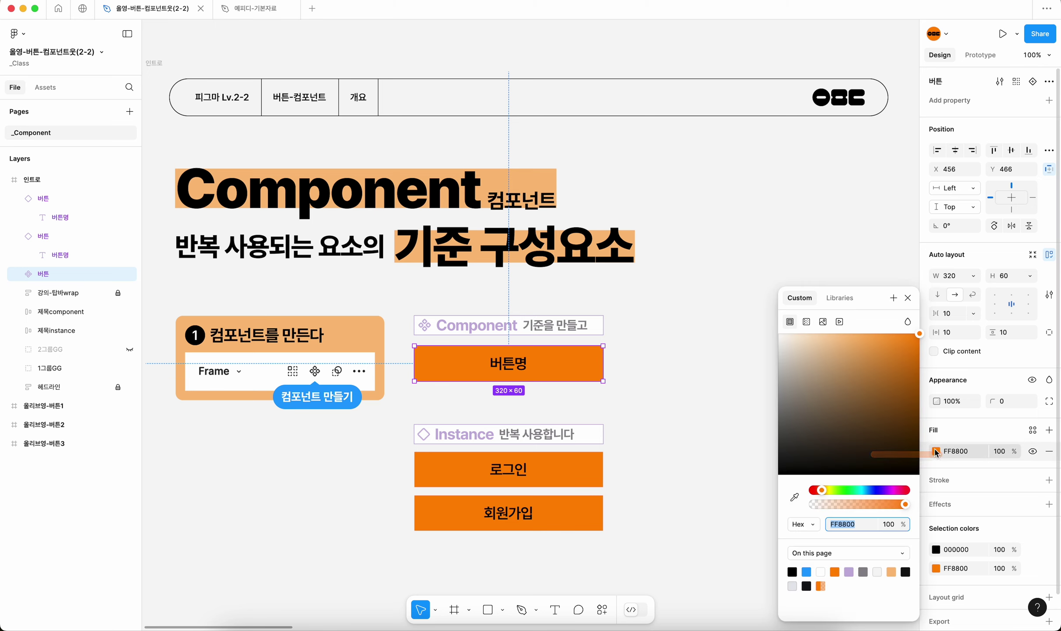
mouse_move(821, 491)
mouse_down()
mouse_move(875, 492)
mouse_move(836, 491)
mouse_up()
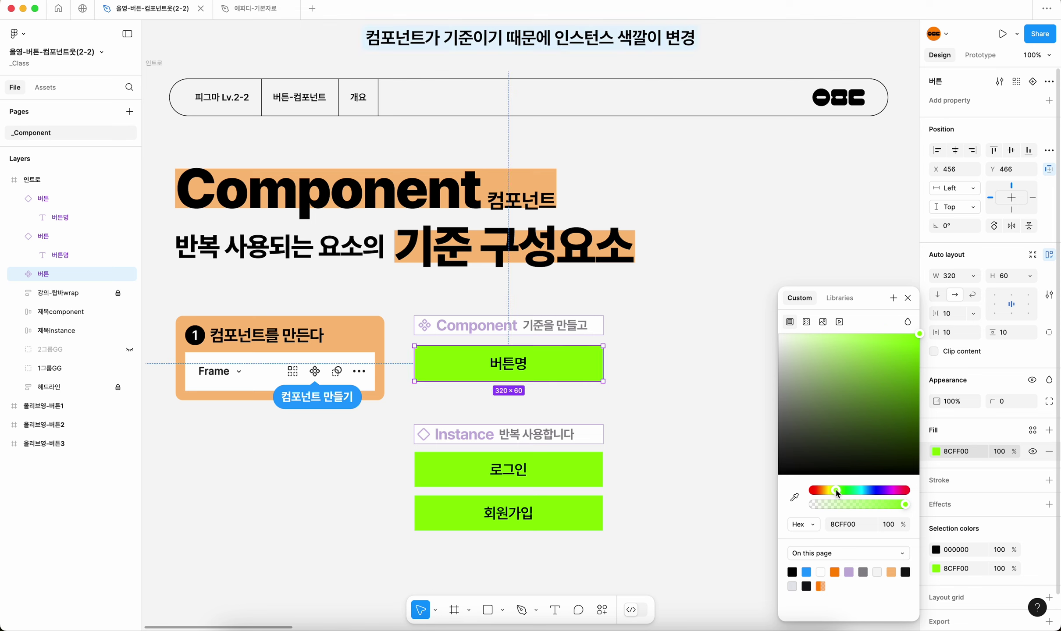
drag(836, 491, 826, 491)
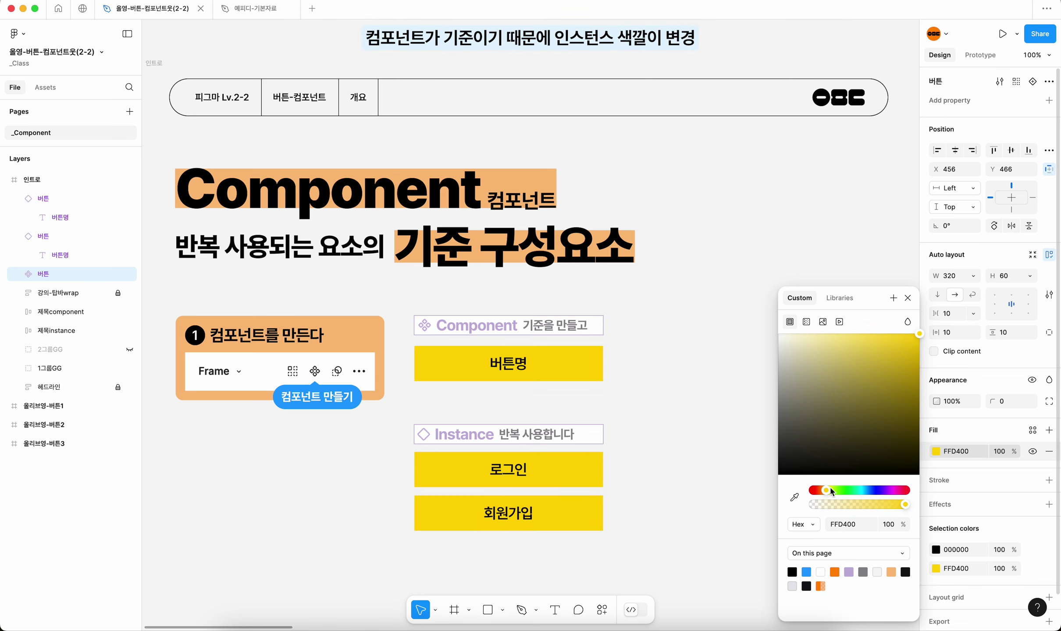
click(908, 298)
click(677, 448)
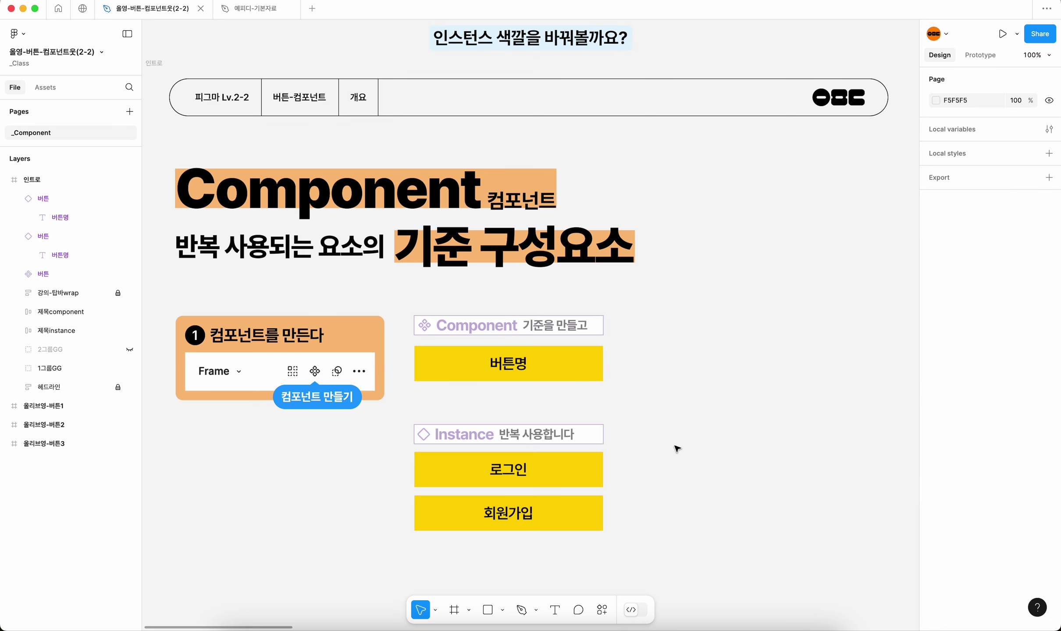
Step: Change the fill of the 회원가입 instance to cyan 00D9FF by shifting its hue
click(570, 519)
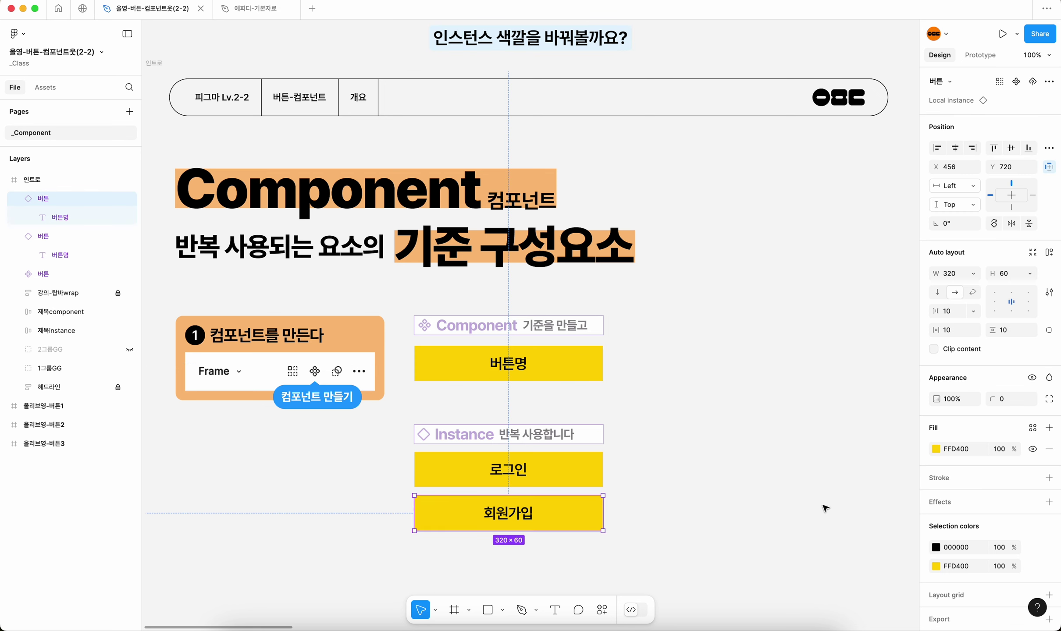
click(935, 450)
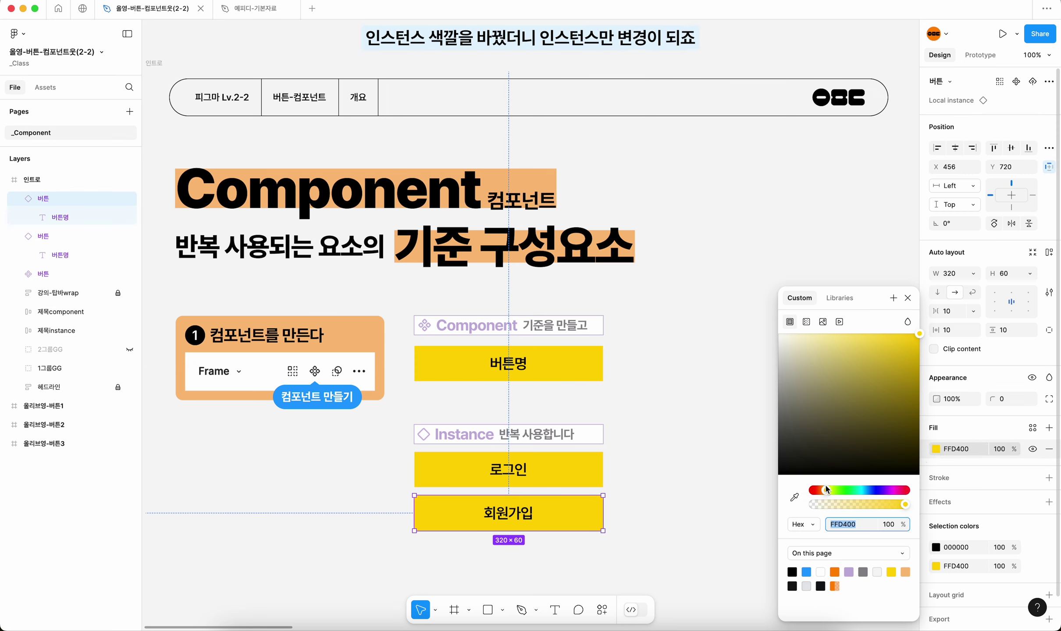
drag(825, 491, 862, 491)
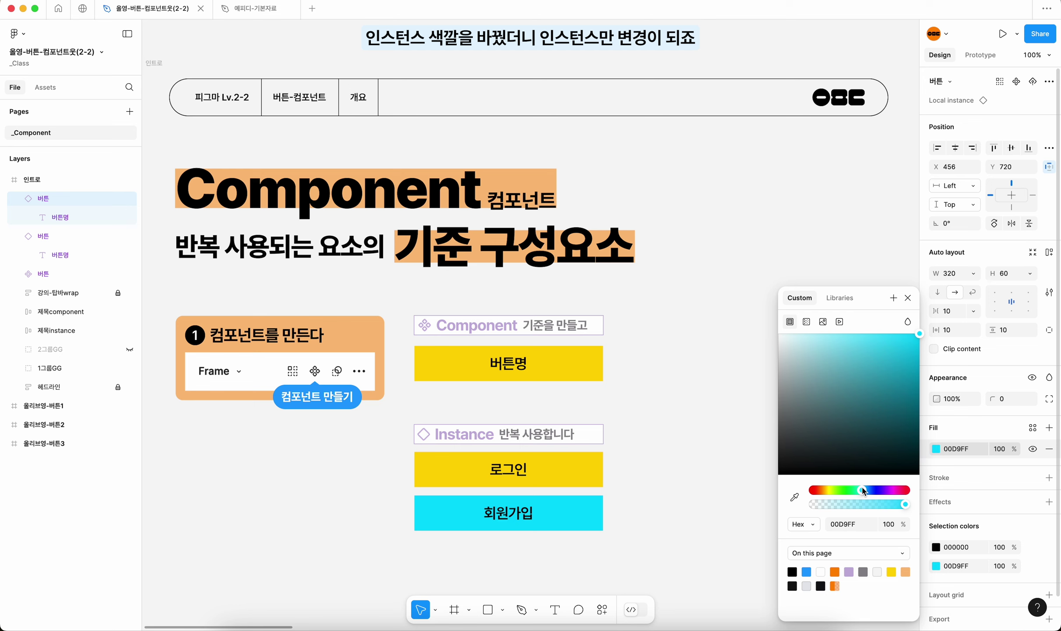
key(Escape)
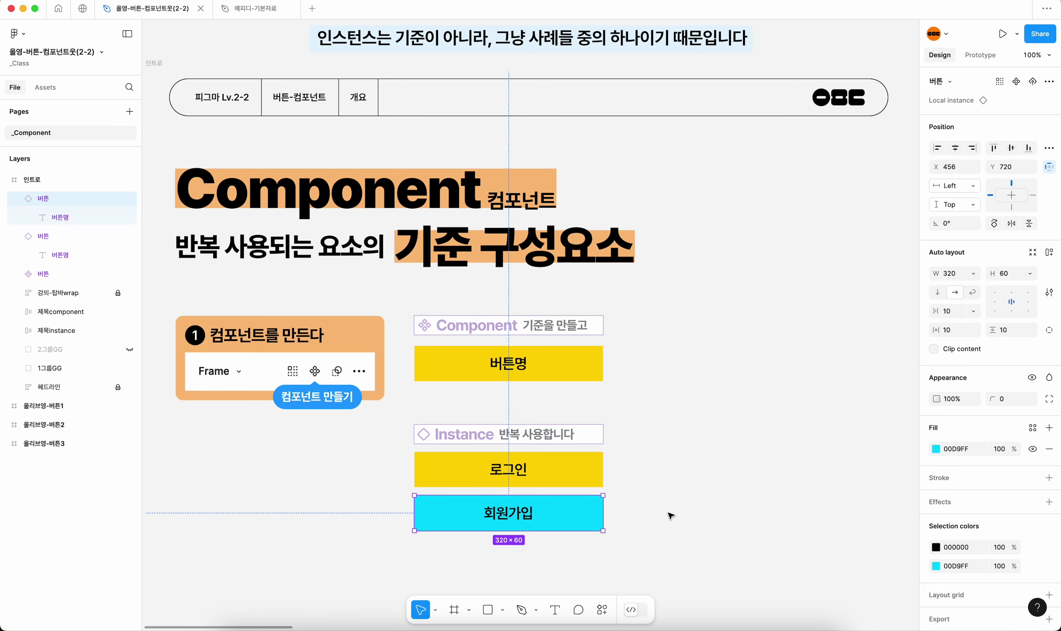
click(667, 518)
click(521, 518)
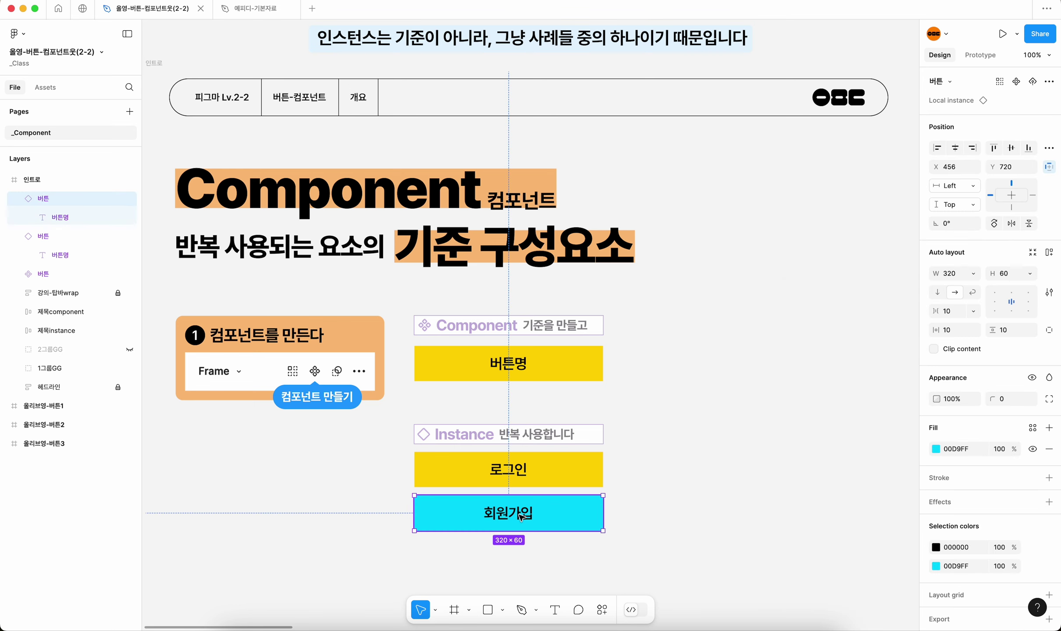
click(634, 521)
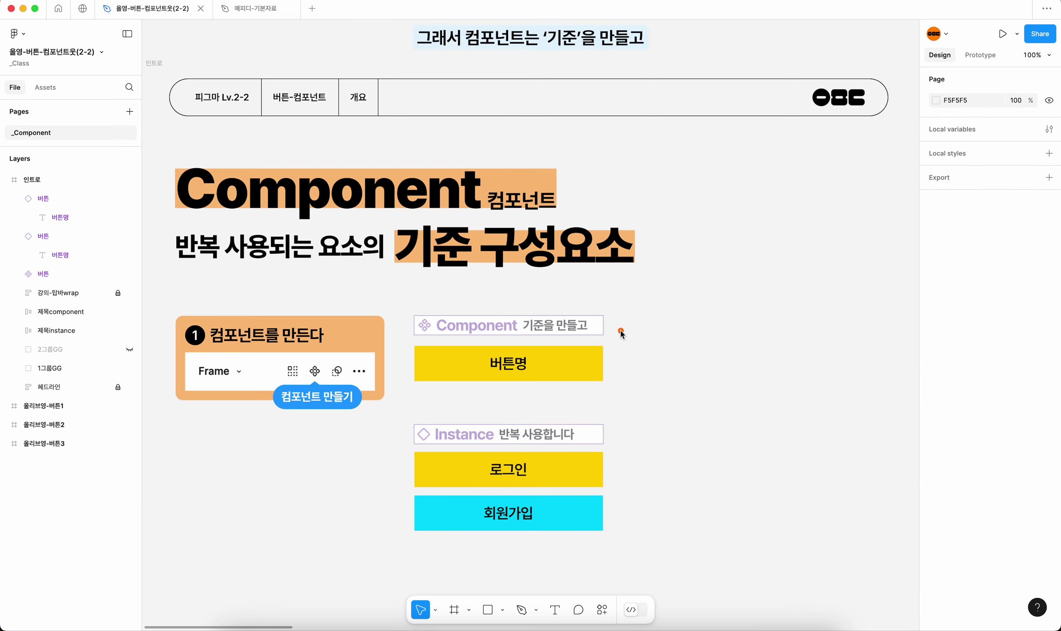
Step: Unhide the 2그룹GG layer in the 인트로 frame
drag(622, 325, 588, 324)
drag(628, 433, 596, 437)
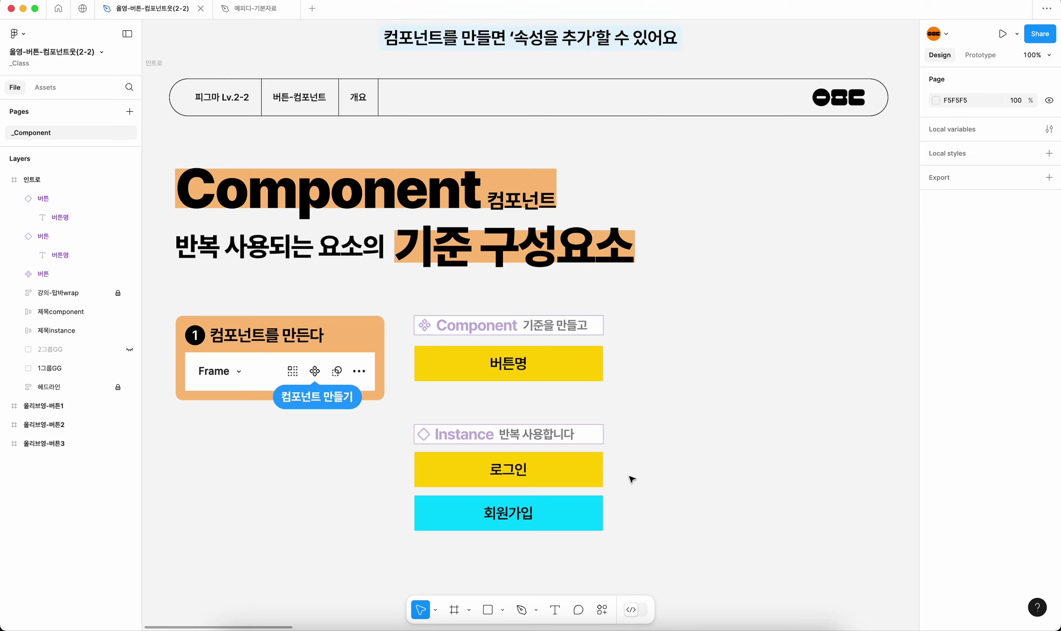
click(129, 350)
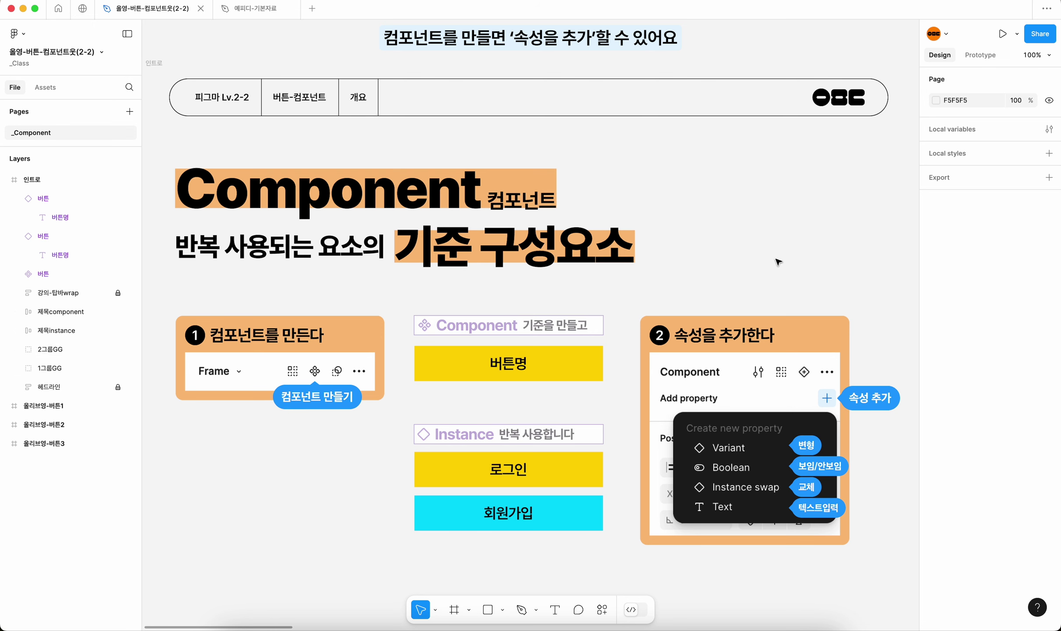
Step: Examine which property types can be added to the main 버튼 component
click(553, 373)
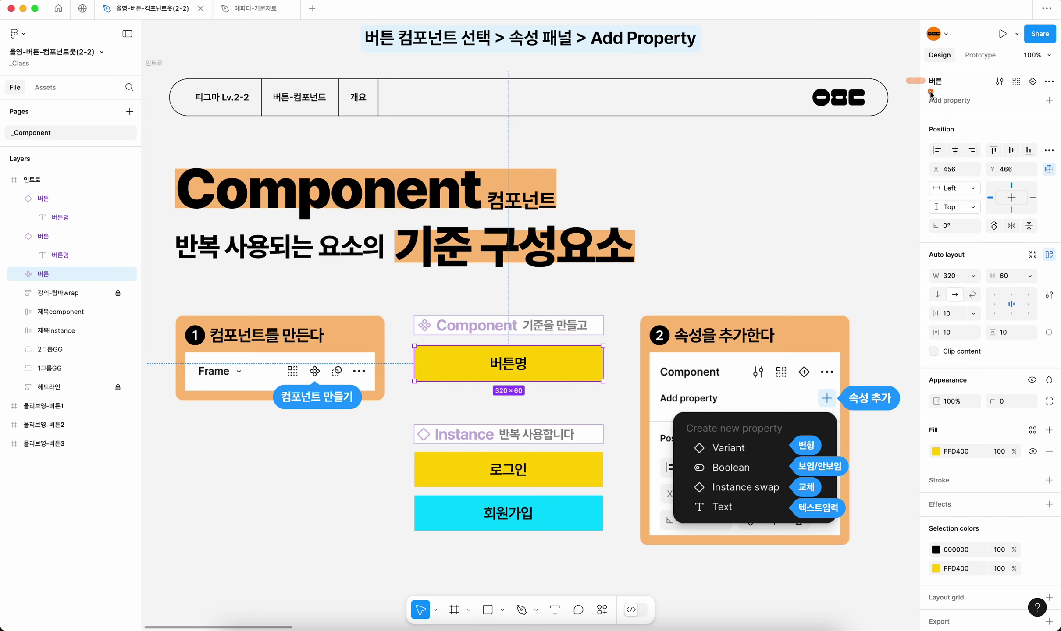
mouse_move(920, 97)
mouse_down()
mouse_move(1025, 99)
mouse_move(1059, 113)
mouse_up()
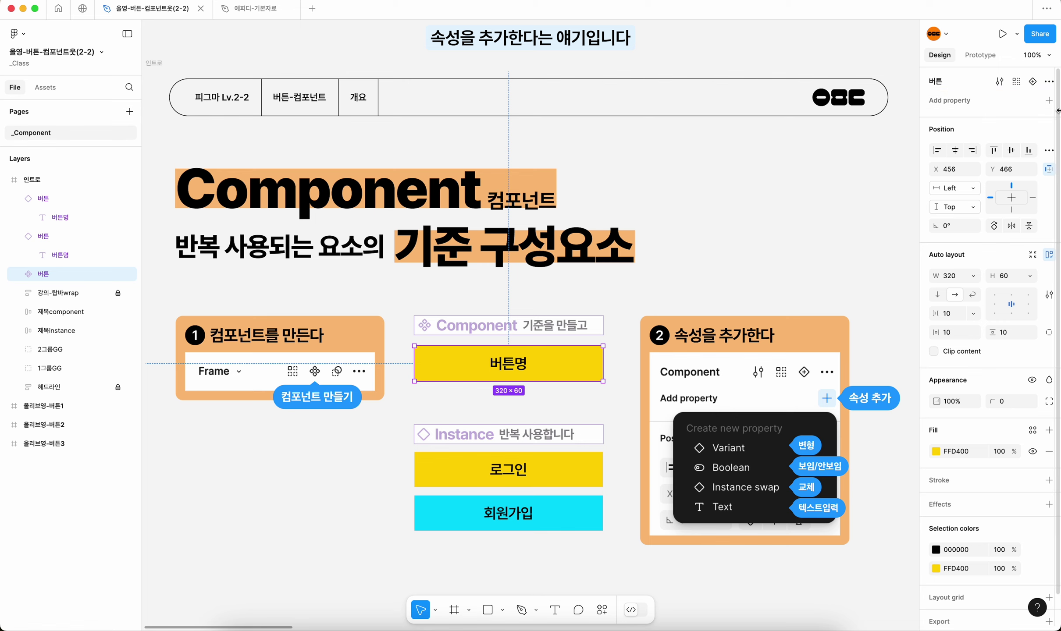
click(1049, 101)
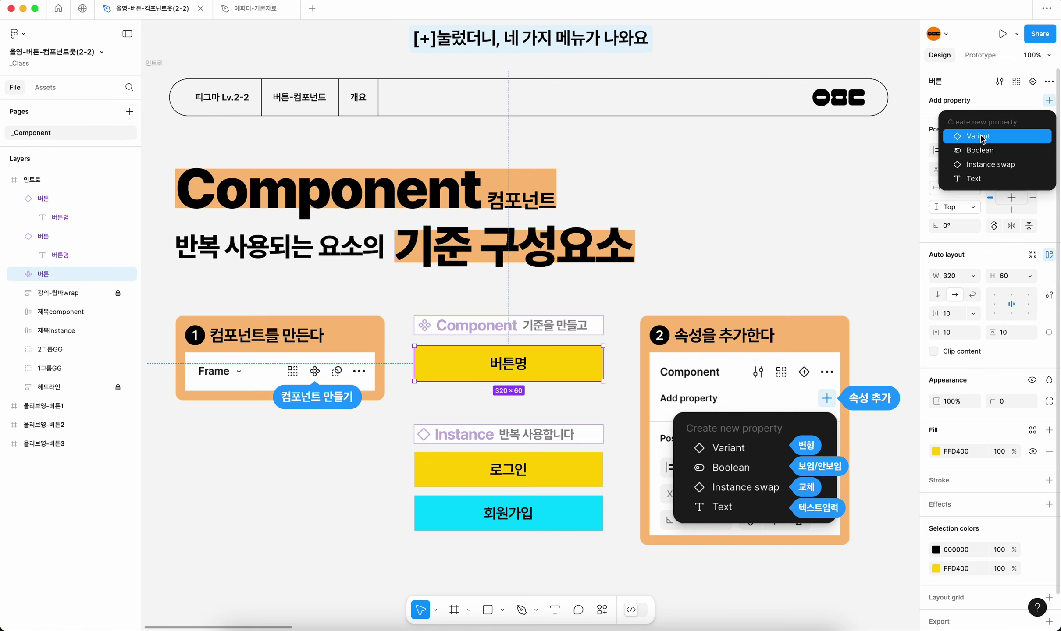
key(Escape)
key(Escape)
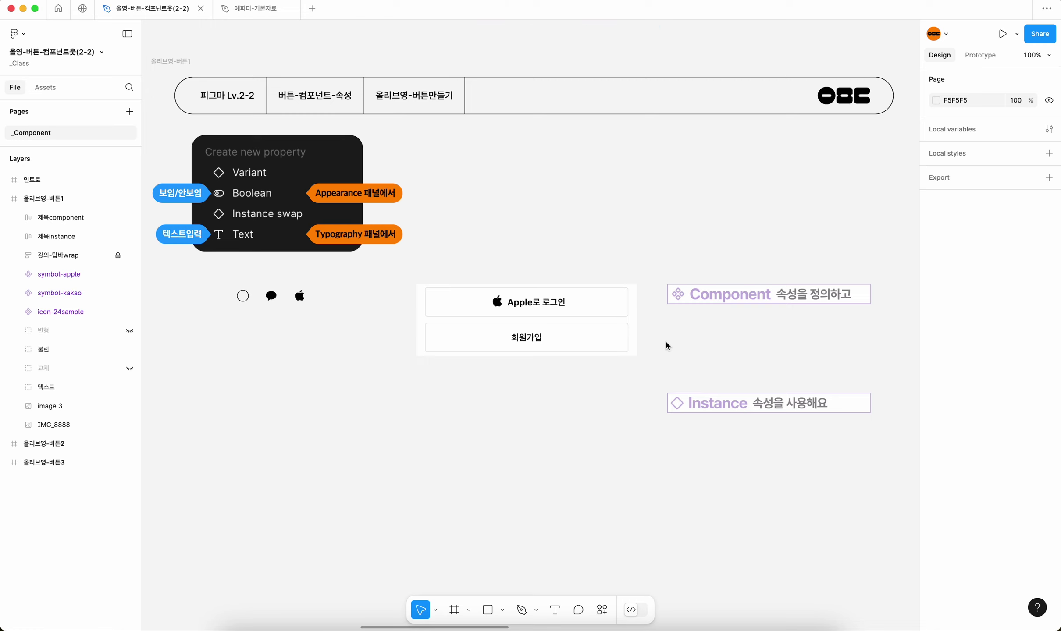
drag(657, 336, 623, 336)
drag(644, 300, 607, 300)
mouse_move(482, 290)
mouse_down()
mouse_move(506, 307)
mouse_move(509, 353)
mouse_move(487, 328)
mouse_up()
click(352, 200)
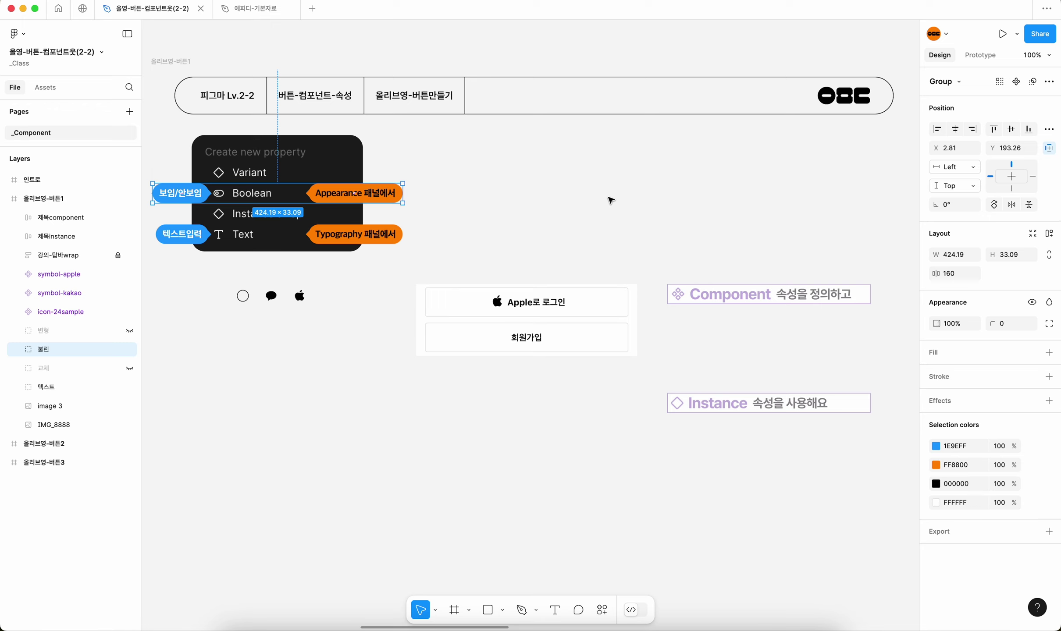
click(679, 337)
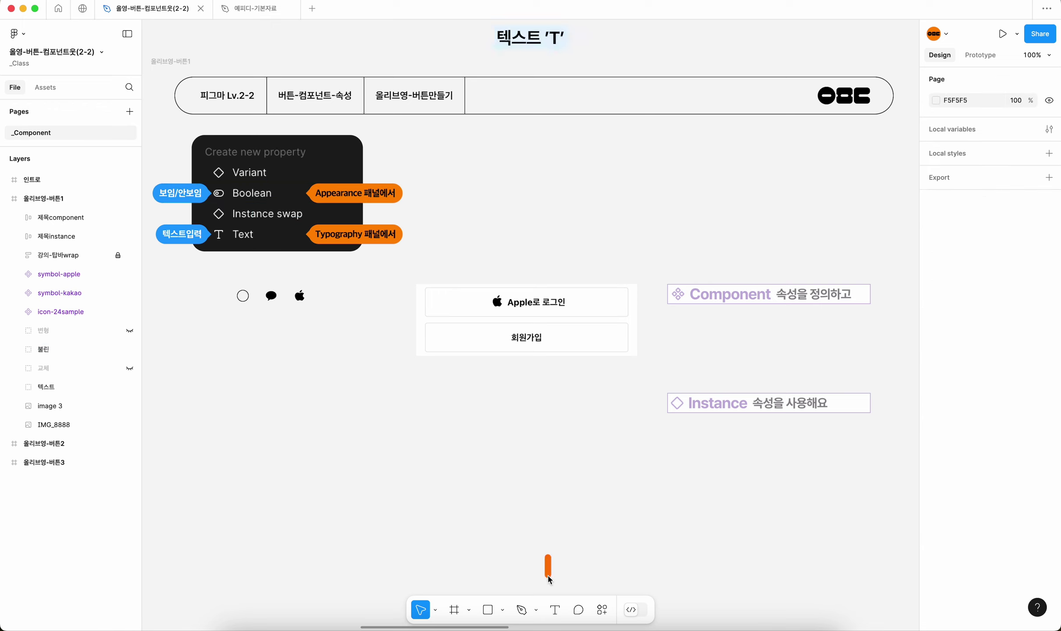
Step: Add the text "버튼명" below the Component heading in the 올리브영-버튼1 frame
click(555, 610)
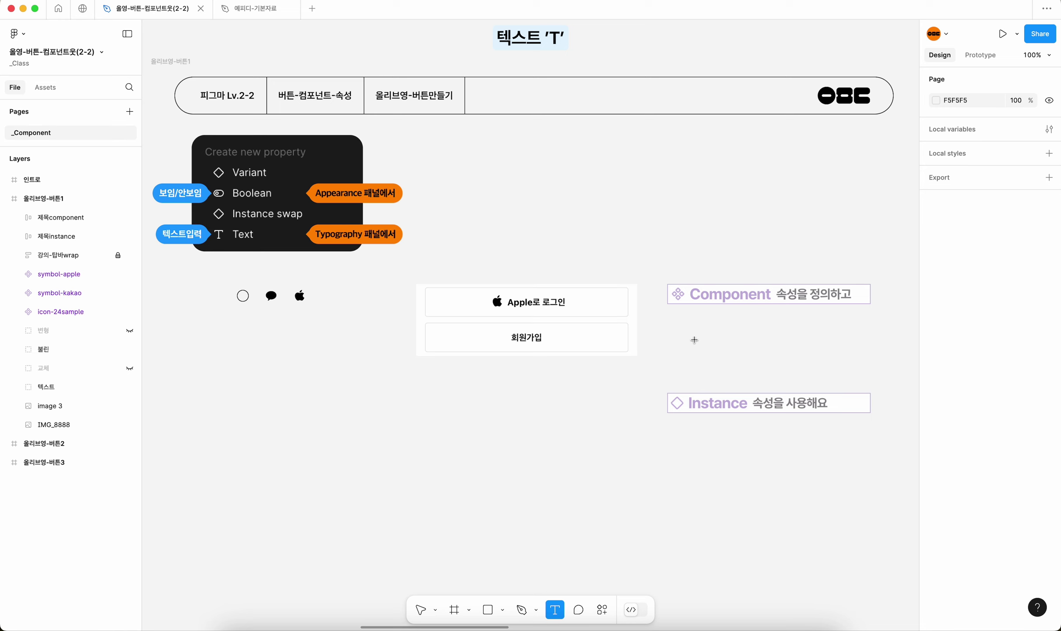
click(695, 340)
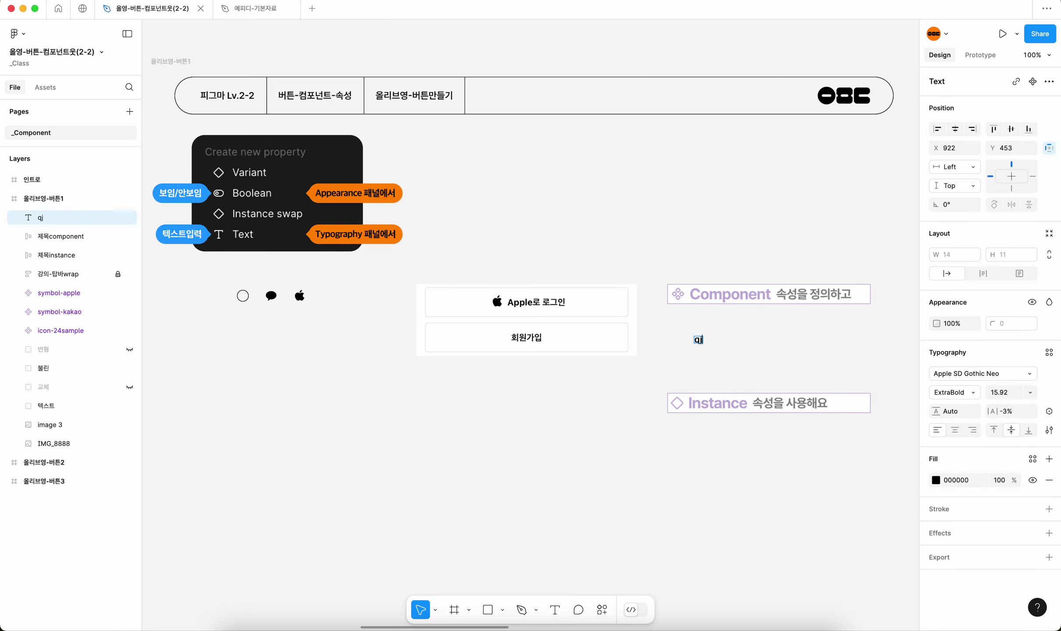
text(버튼명)
Step: Set the 버튼명 text's font to Pretendard SemiBold
double_click(699, 345)
click(960, 374)
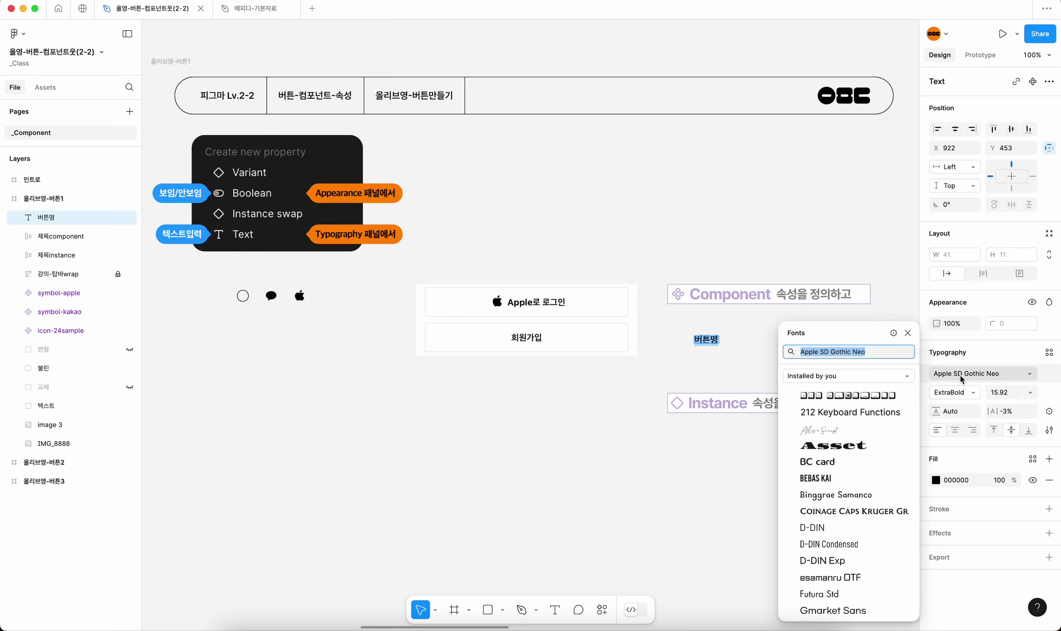
text(ㅔㄱㄷ)
key(BackSpace)
key(BackSpace)
key(BackSpace)
text(pre)
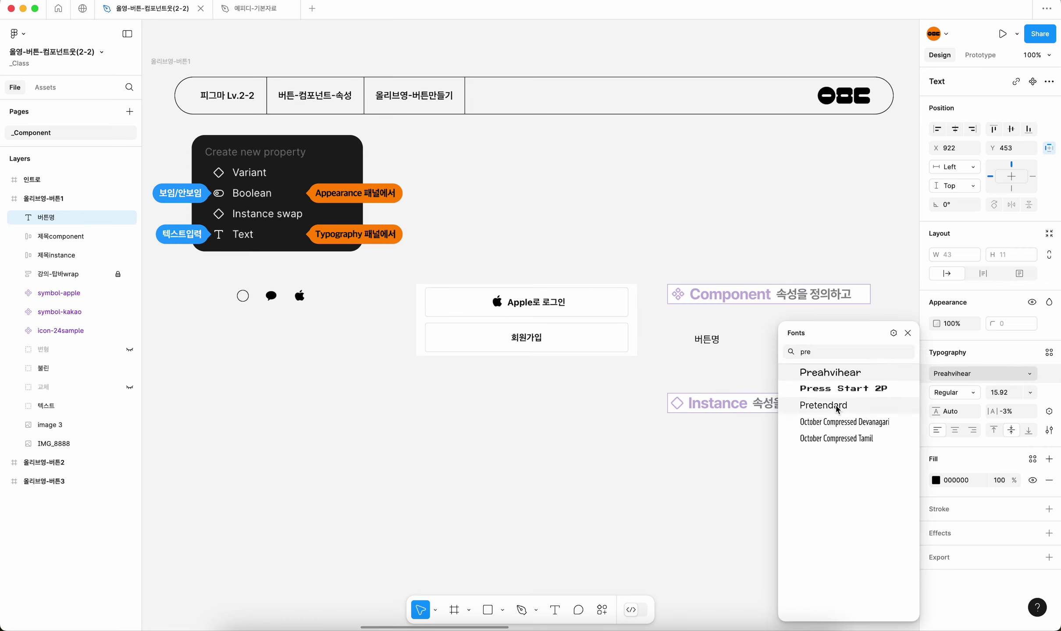
click(833, 406)
click(964, 397)
click(934, 368)
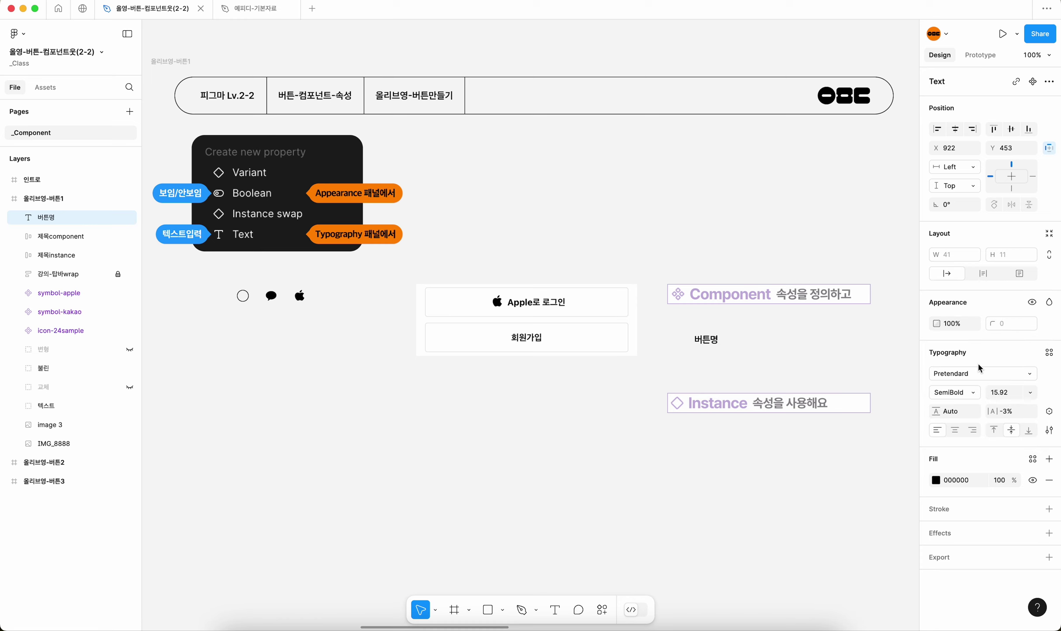
Step: Set the 버튼명 text's size to 15 and move it slightly to the right
click(1003, 399)
text(15)
key(Return)
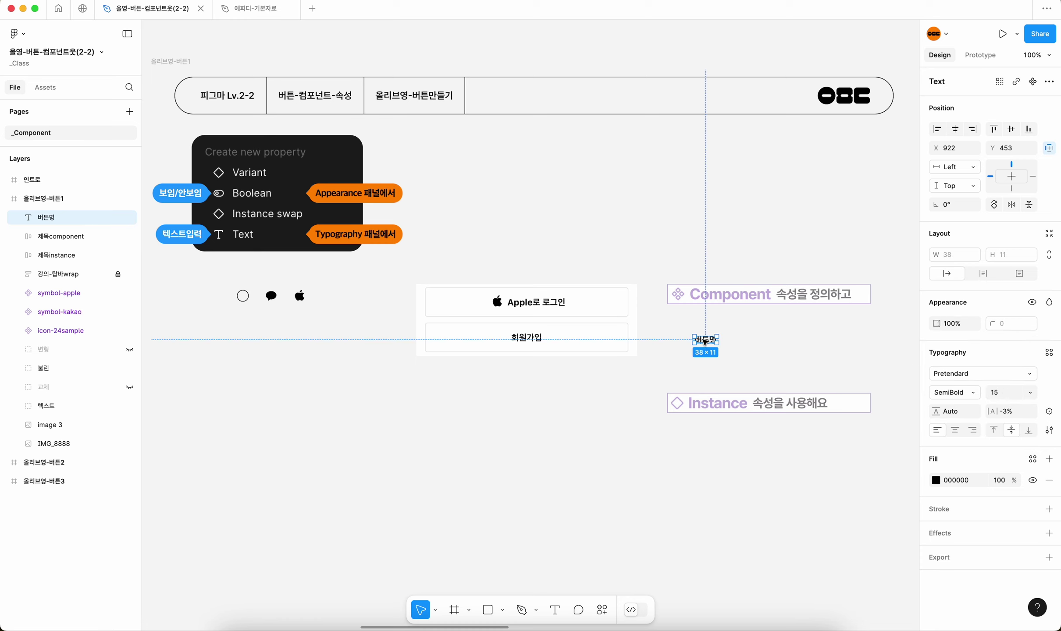
drag(705, 340, 736, 340)
click(698, 358)
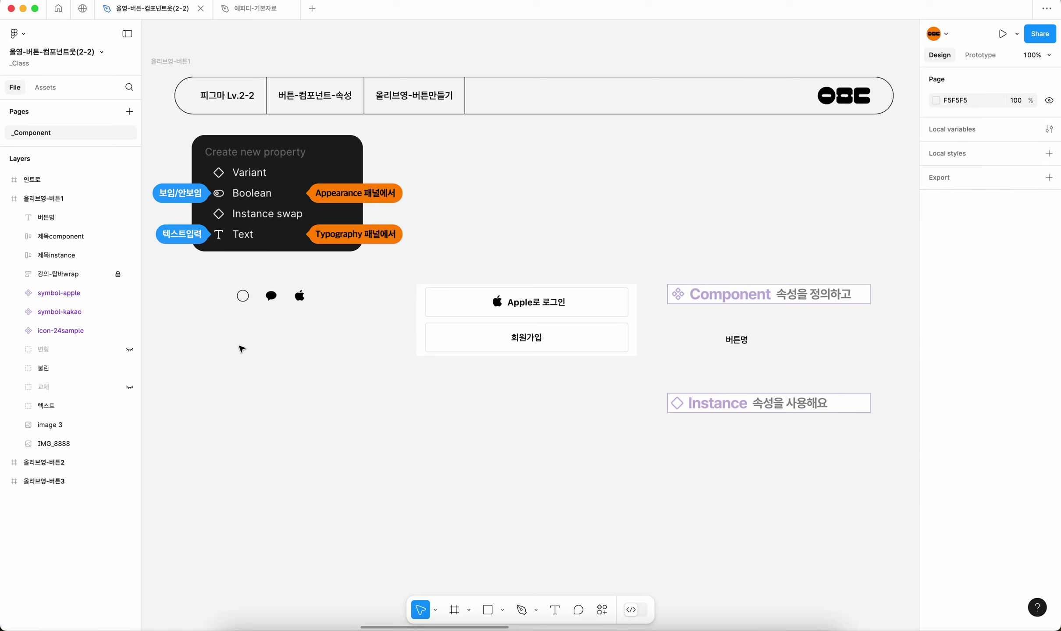
click(243, 295)
click(271, 296)
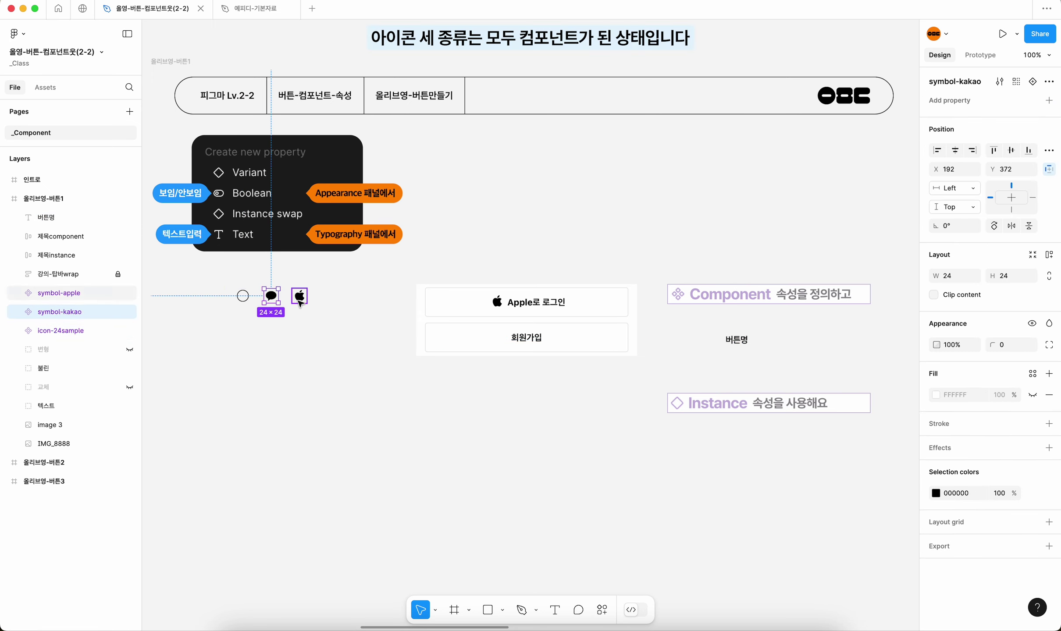
click(300, 299)
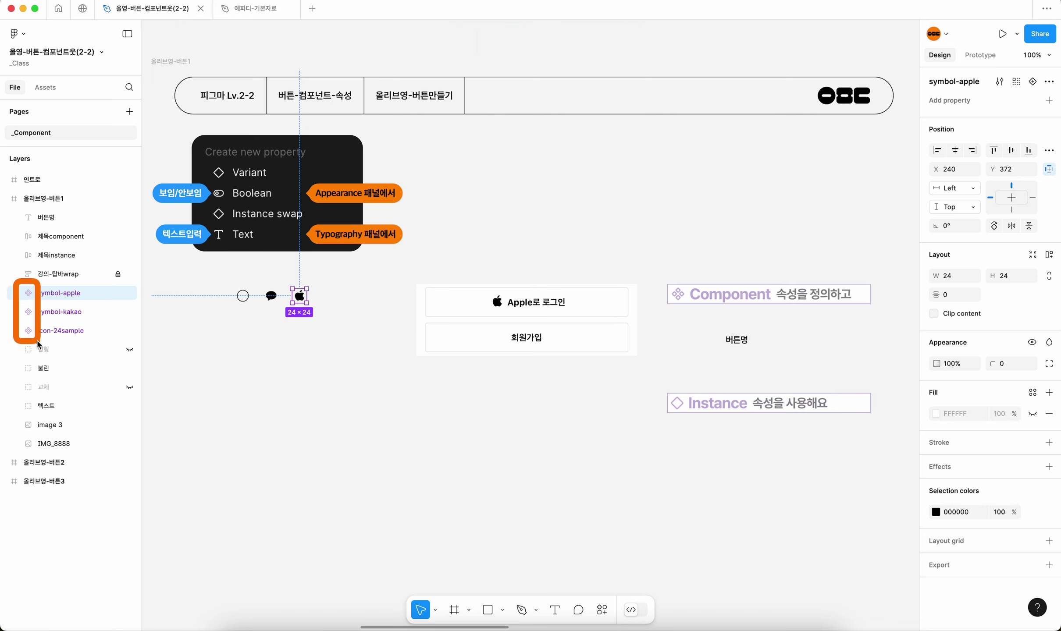
Step: Duplicate the circular icon-24sample component as an instance directly to the left of the 버튼명 text
click(254, 323)
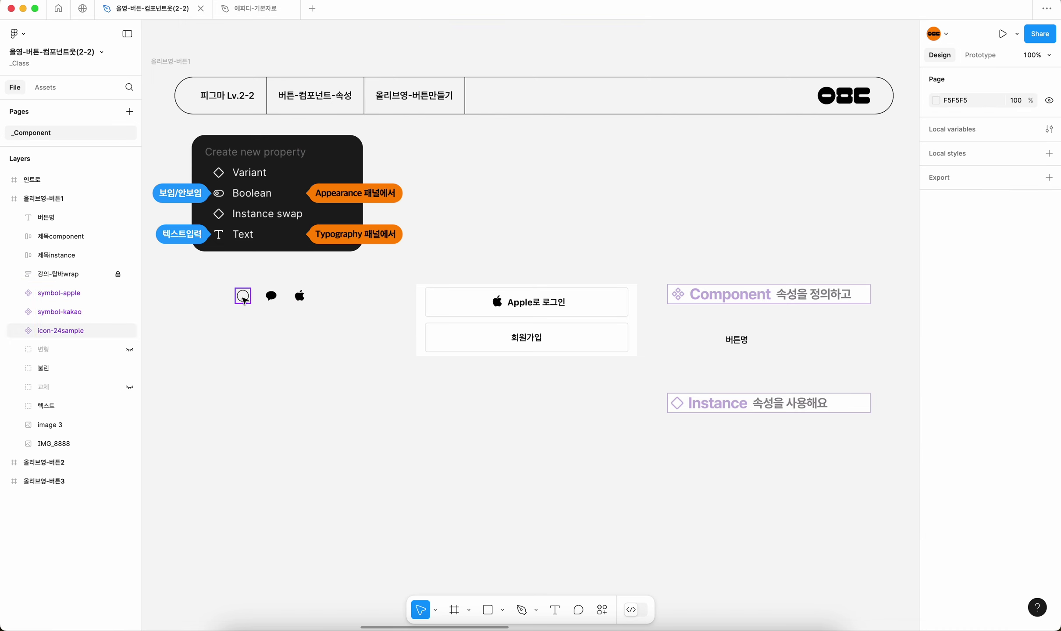
click(244, 297)
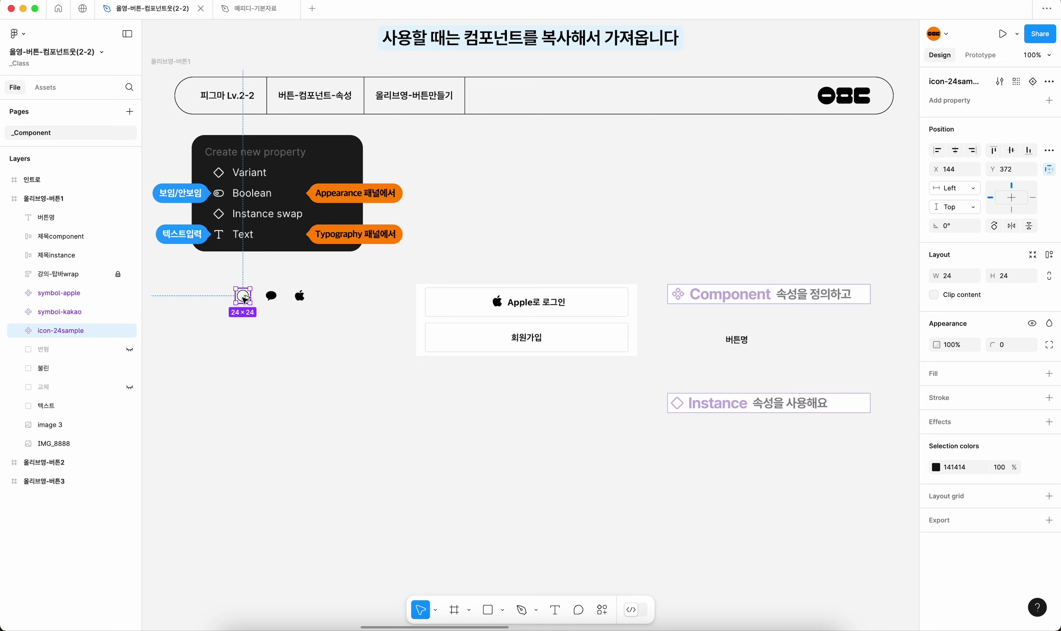
drag(244, 299, 784, 356)
Step: Wrap the icon instance and the 버튼명 text in an auto layout frame with a gap of 8
click(776, 339)
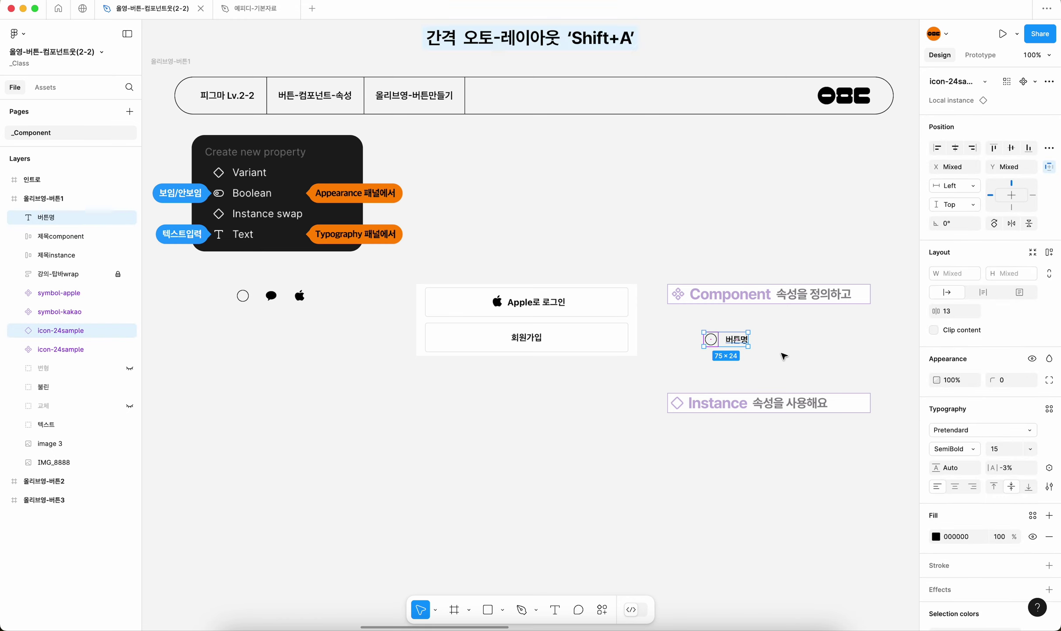
key(shift+a)
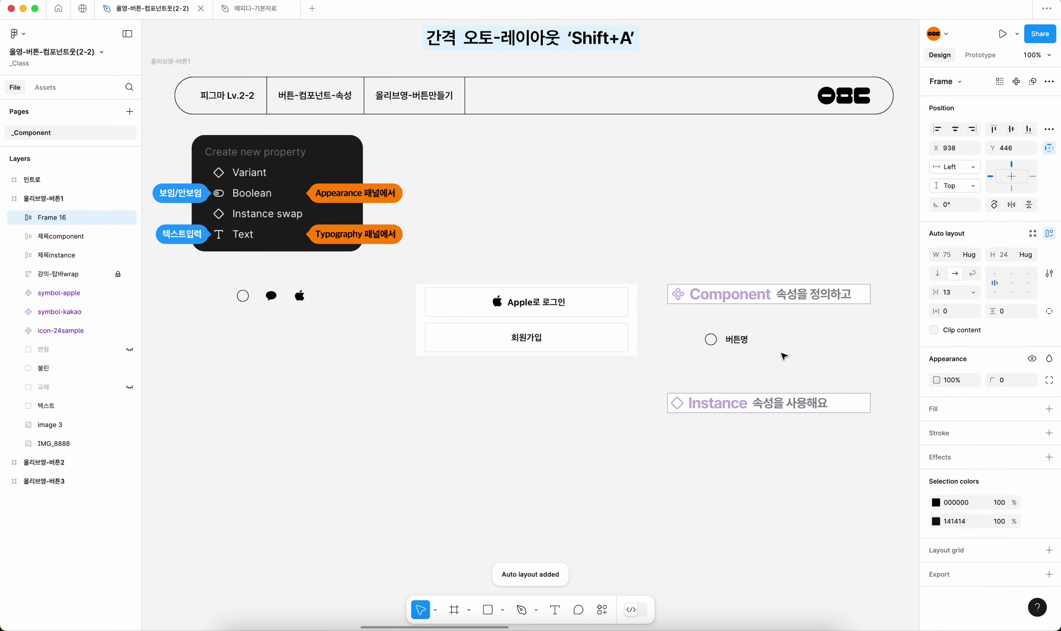
click(957, 297)
text(8)
key(Return)
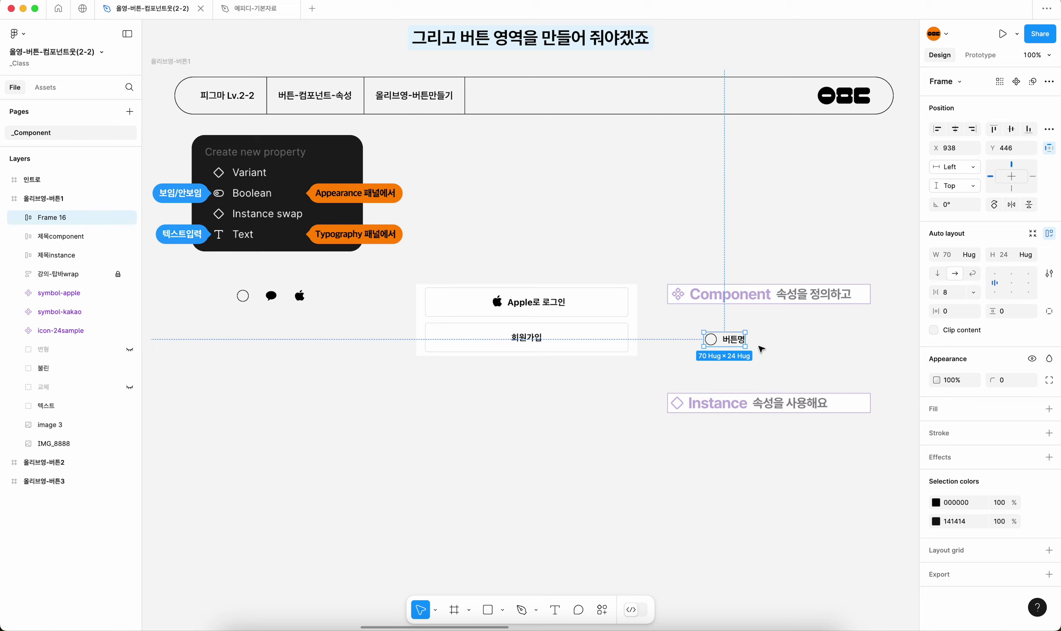
Step: Enlarge the auto layout frame to about 268 × 48 and align its icon and text to the center
drag(745, 347, 862, 361)
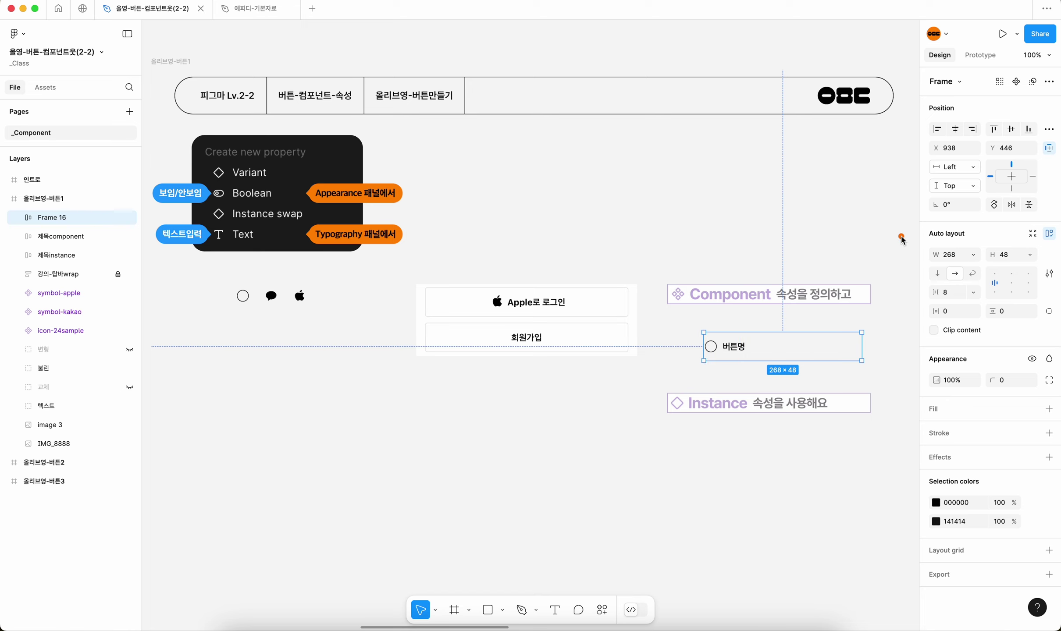
drag(980, 256, 1037, 306)
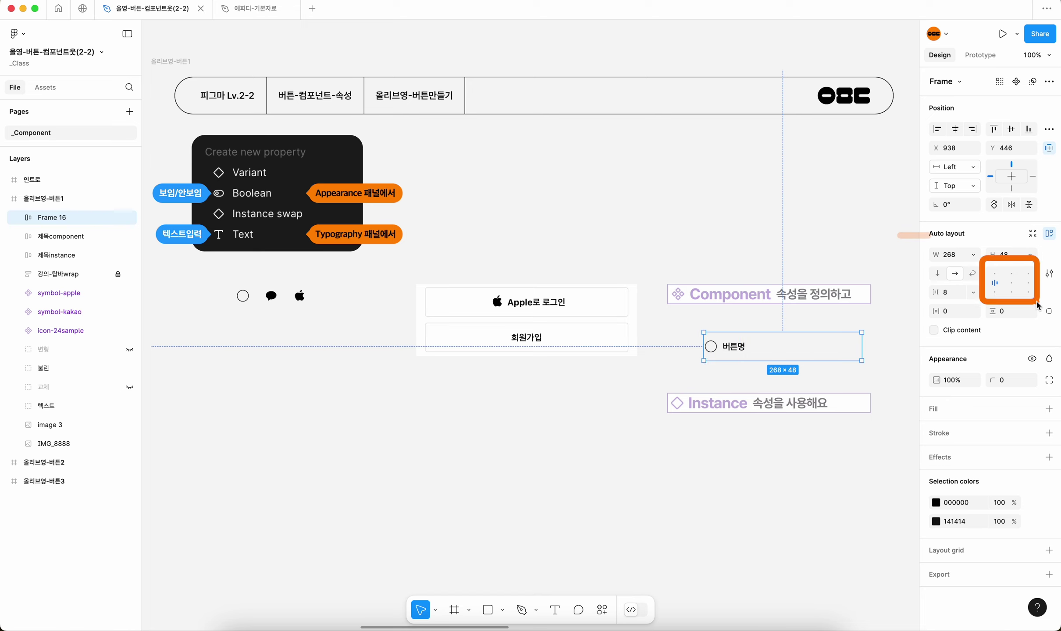
click(1012, 283)
Step: Set the button frame to 343 wide and 50 high, and position it directly under the Component heading
drag(795, 349, 779, 343)
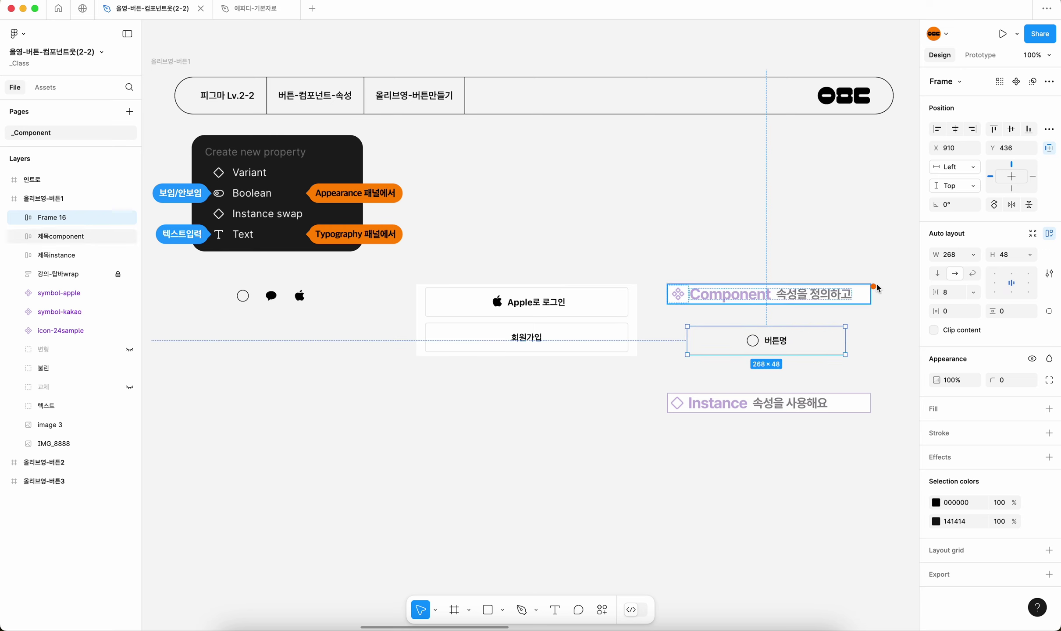
drag(904, 250, 932, 251)
click(956, 258)
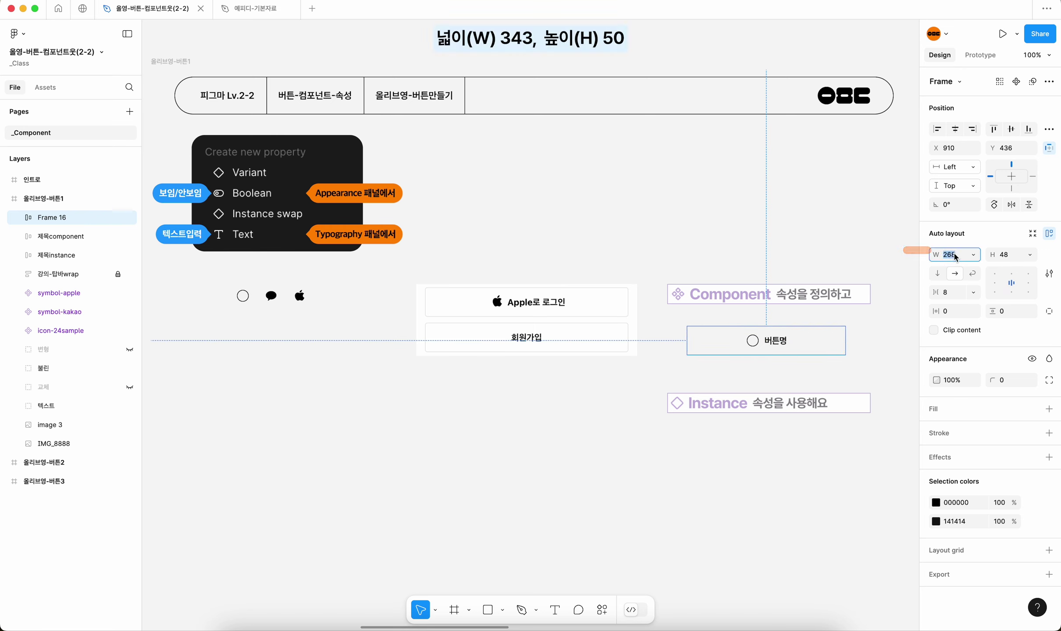
text(343)
key(Tab)
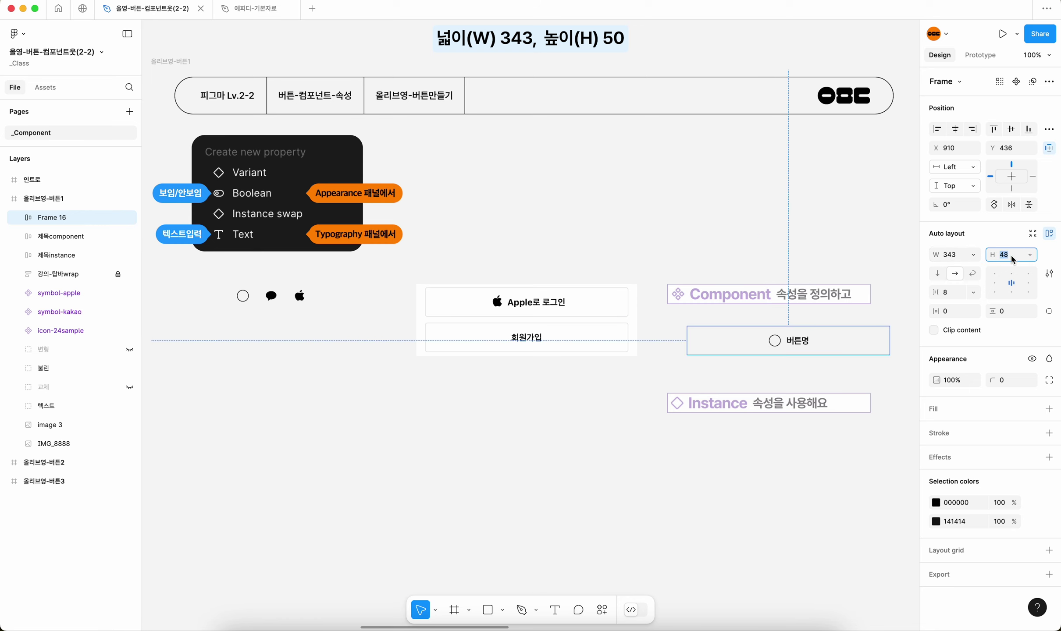
text(50)
key(Return)
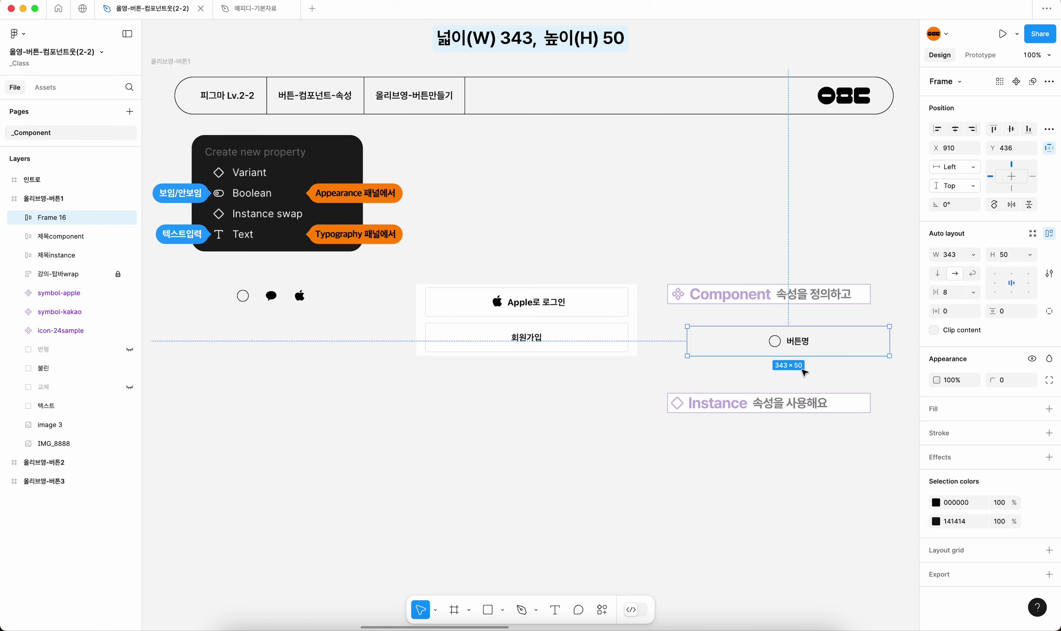
drag(802, 346, 784, 346)
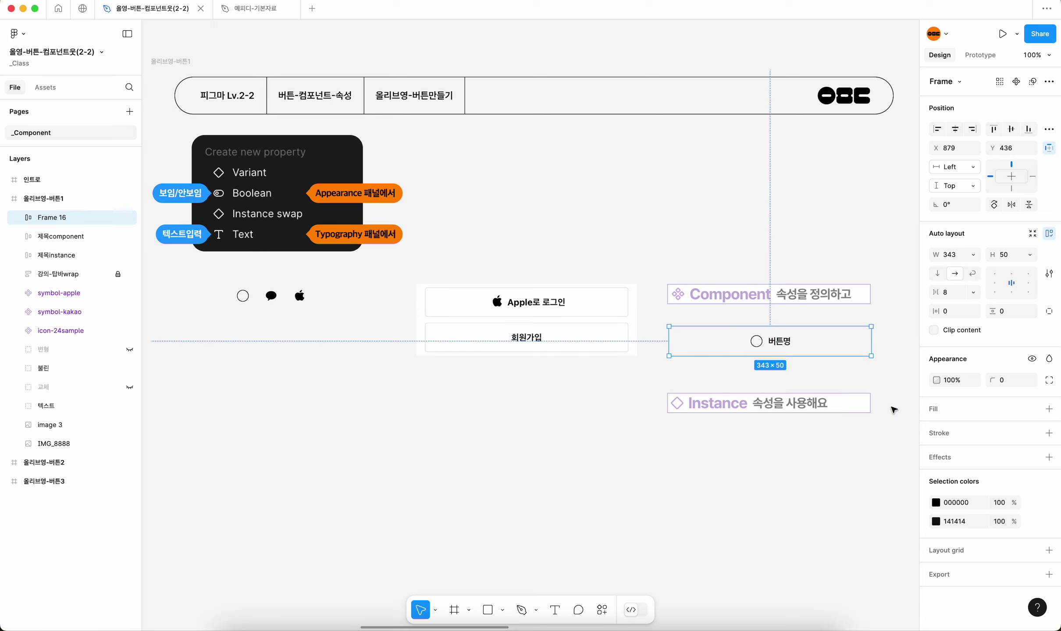
Step: Add a white FFFFFF fill and a 1-wide inside stroke to the button frame under the Component heading
click(1049, 409)
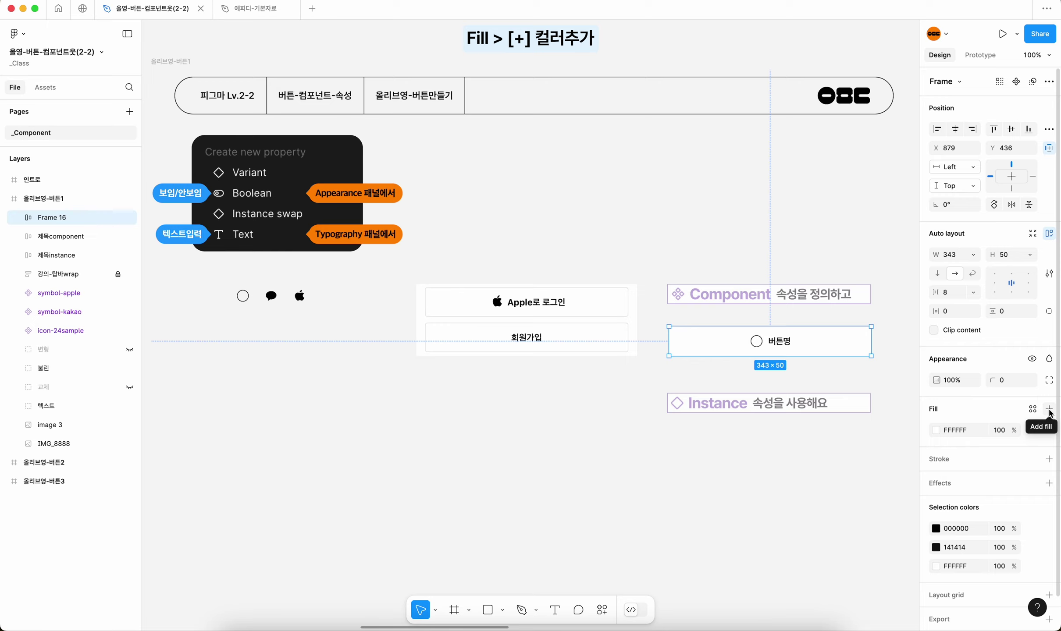
scroll(604, 384, up, 5)
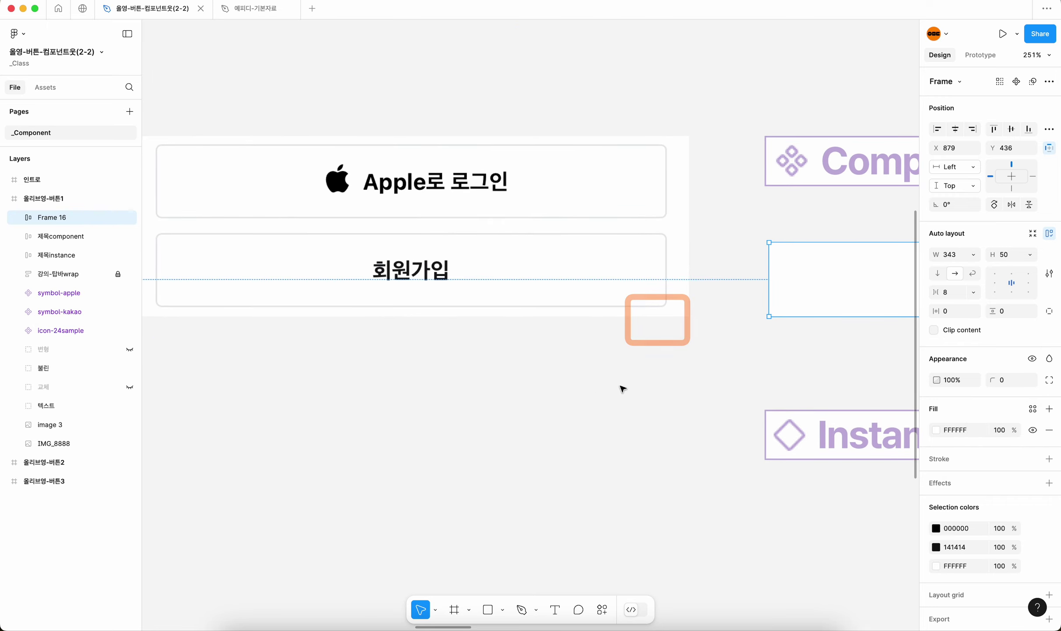
scroll(622, 389, down, 3)
key(shift+0)
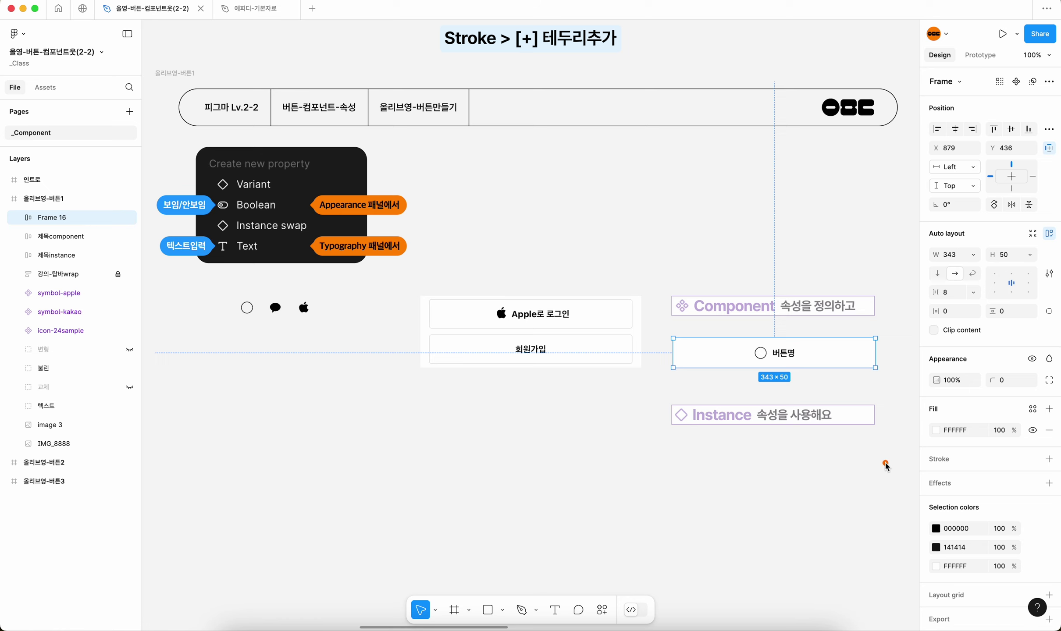
click(1049, 461)
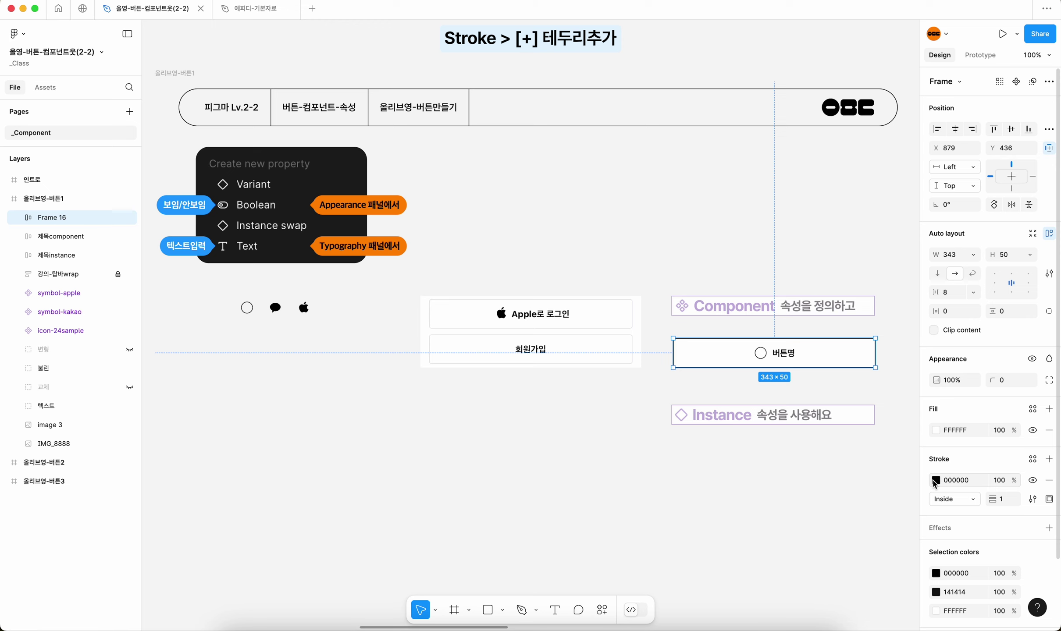
Step: Set the button frame's stroke color to E5E7EB by sampling the border of the reference 회원가입 button
click(936, 481)
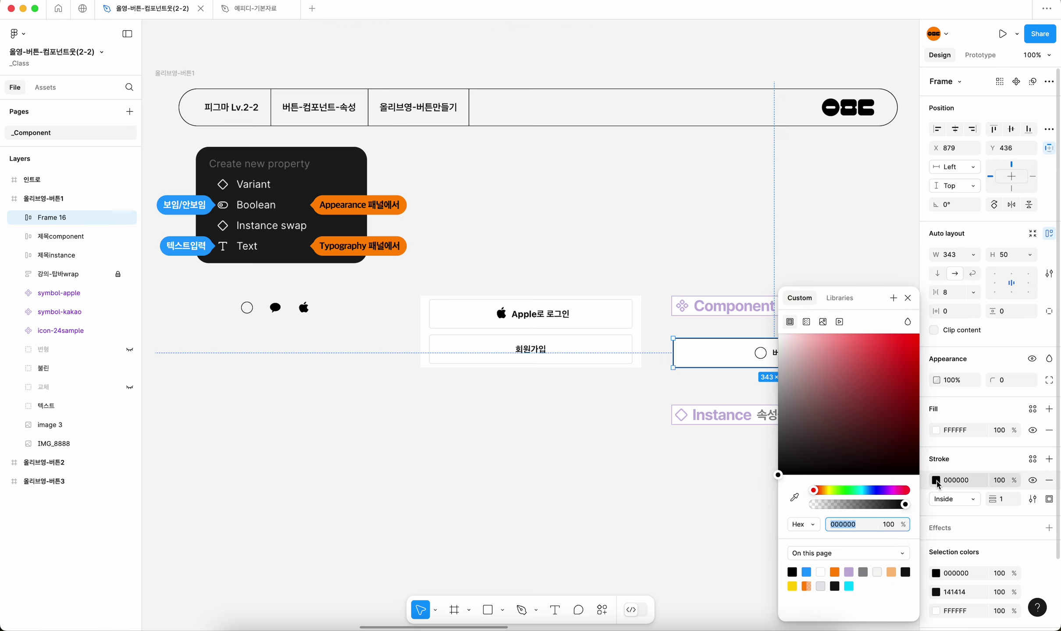
click(795, 496)
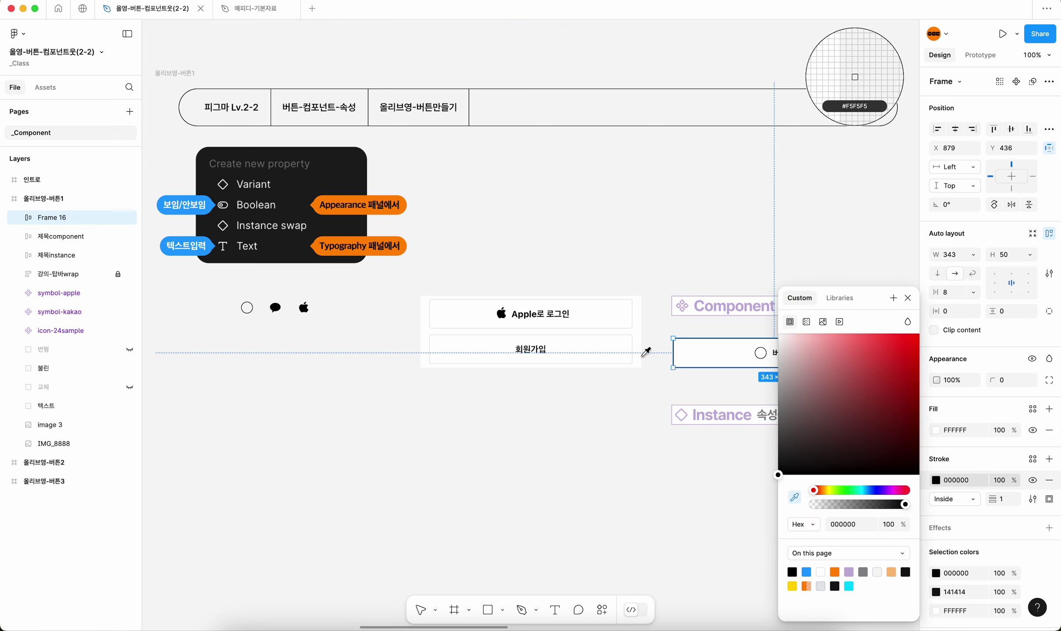
scroll(632, 337, up, 5)
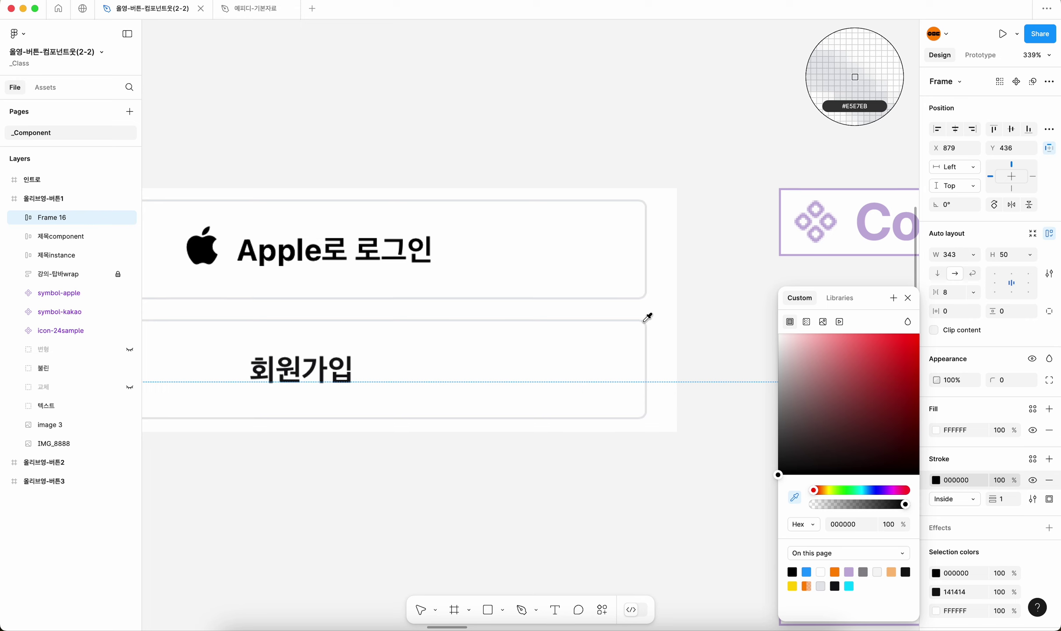
click(645, 321)
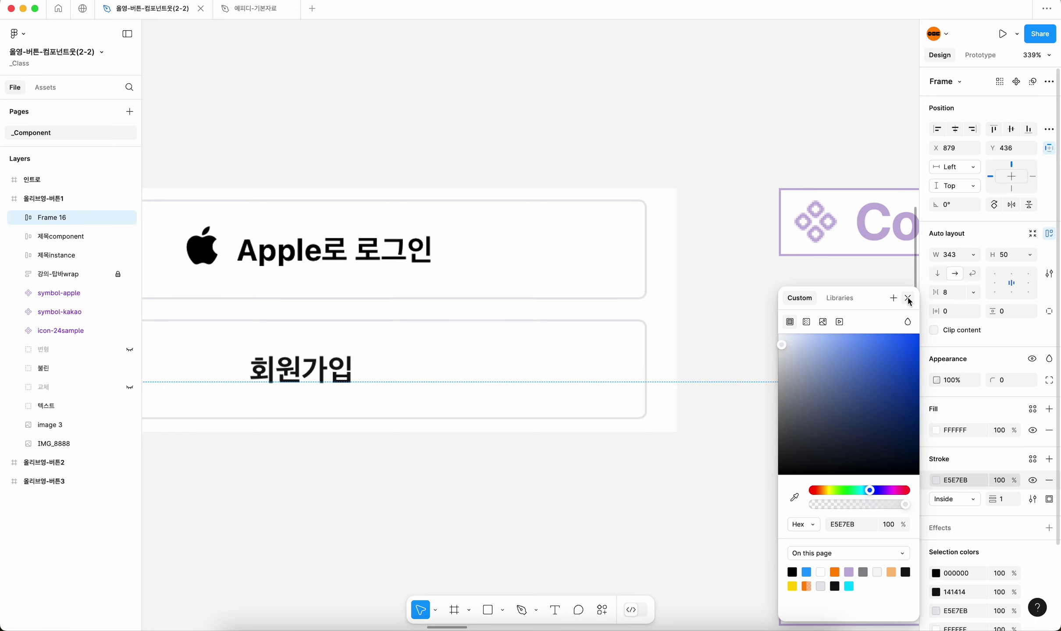
click(908, 298)
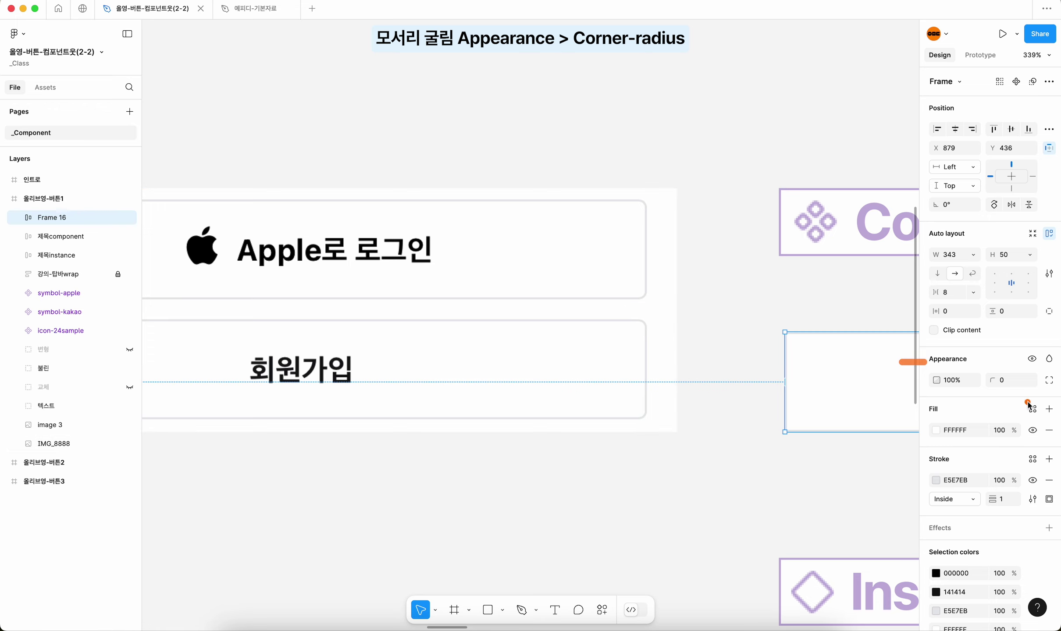
Step: Set the button frame's corner radius to 4
click(1006, 380)
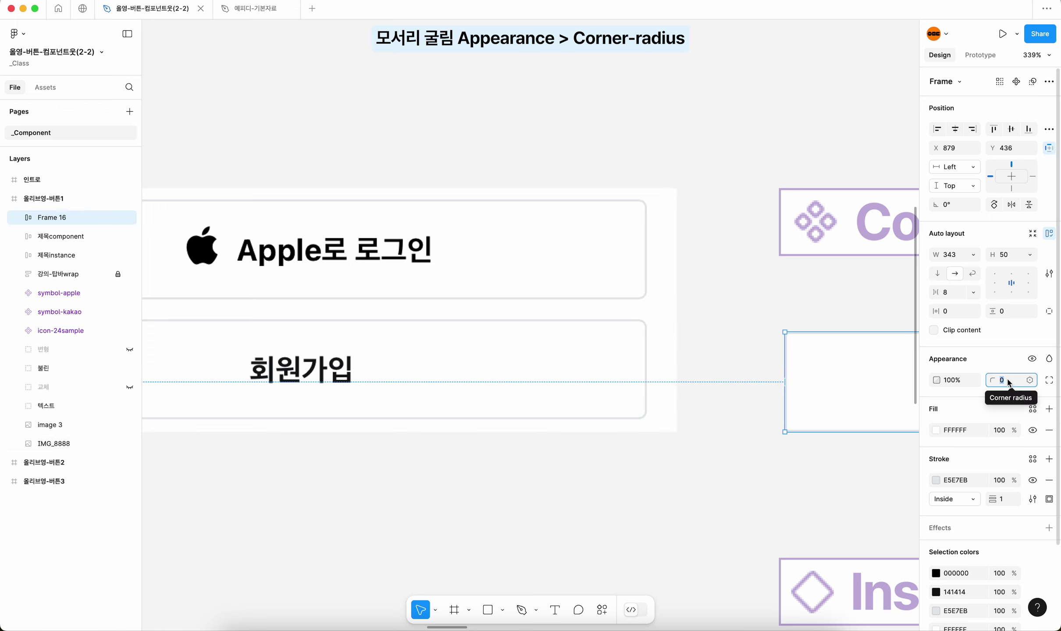
text(4)
key(Return)
scroll(829, 398, right, 3)
scroll(829, 398, down, 1)
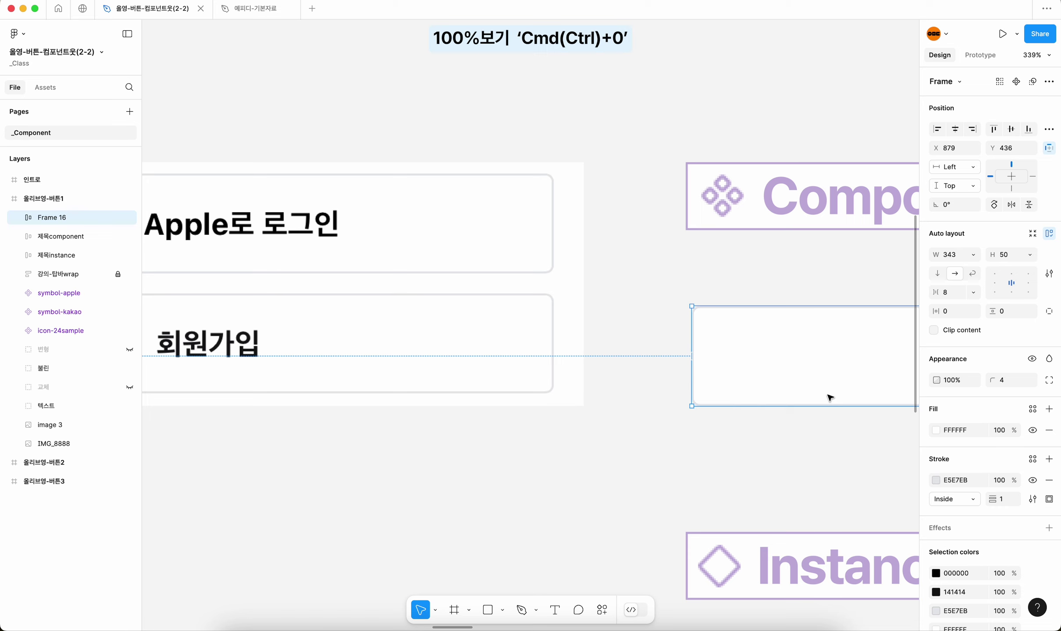
key(super+0)
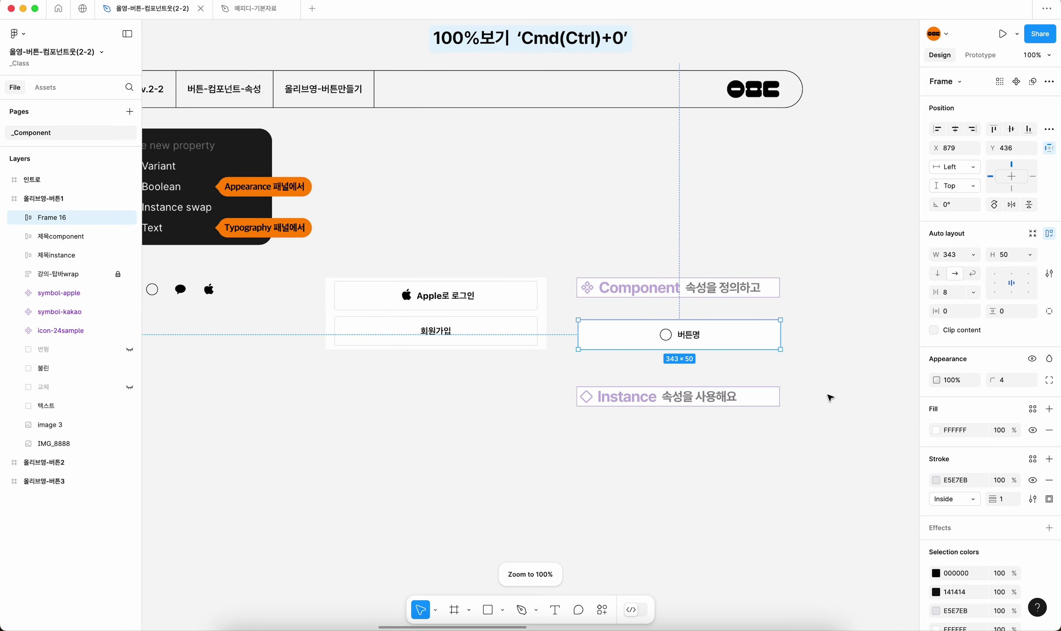
Step: Turn the button frame with the icon and the 버튼명 text into a component
scroll(829, 397, left, 3)
scroll(829, 397, up, 1)
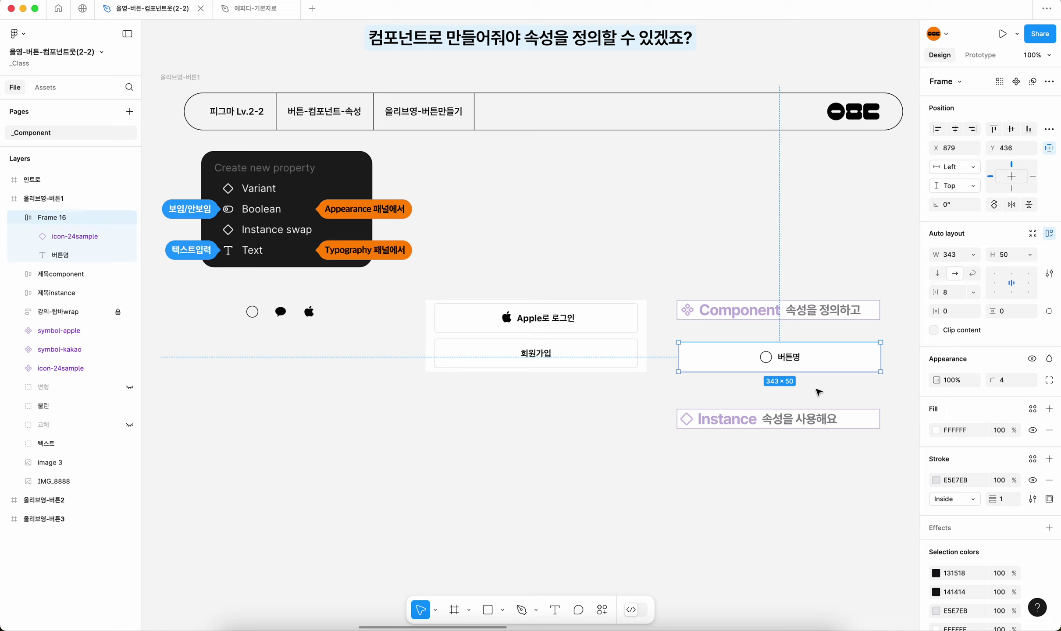
drag(788, 325, 806, 324)
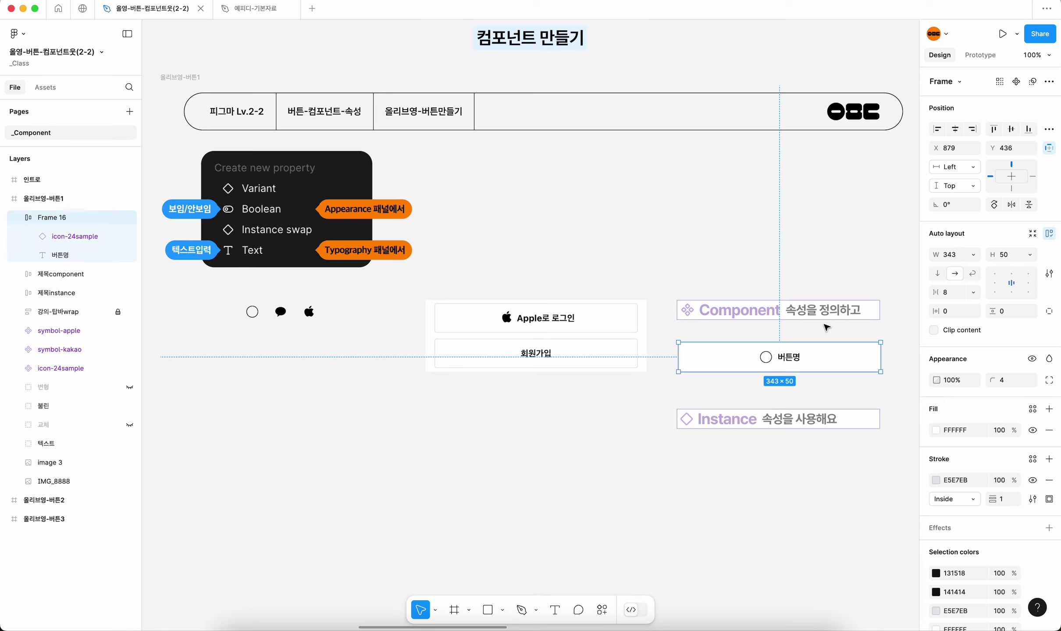
drag(895, 80, 928, 82)
mouse_move(1009, 66)
mouse_down()
mouse_move(1032, 105)
mouse_move(1017, 85)
mouse_up()
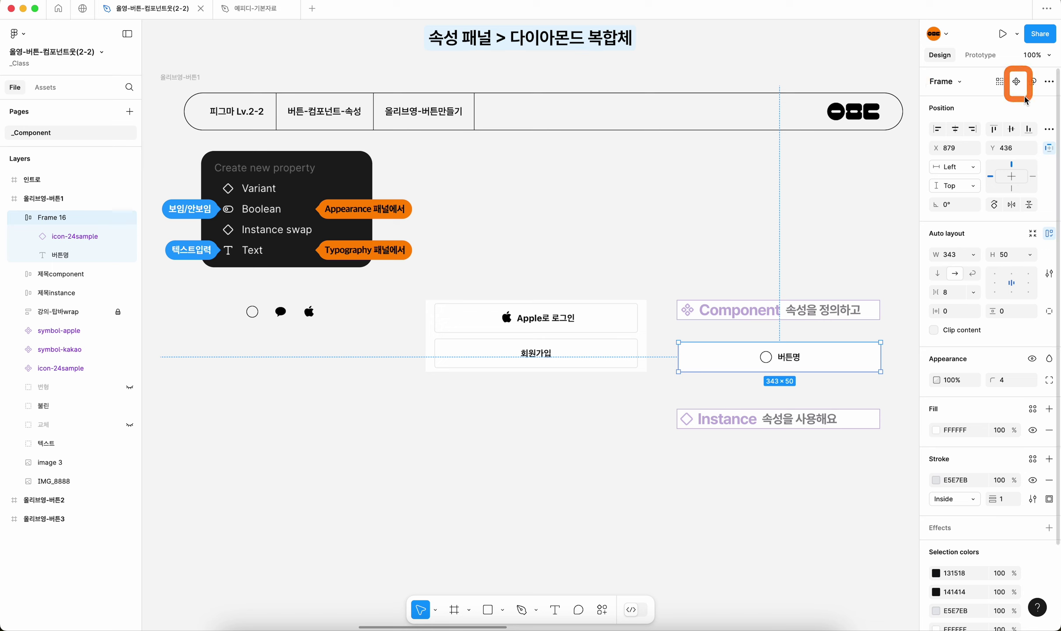
click(1017, 83)
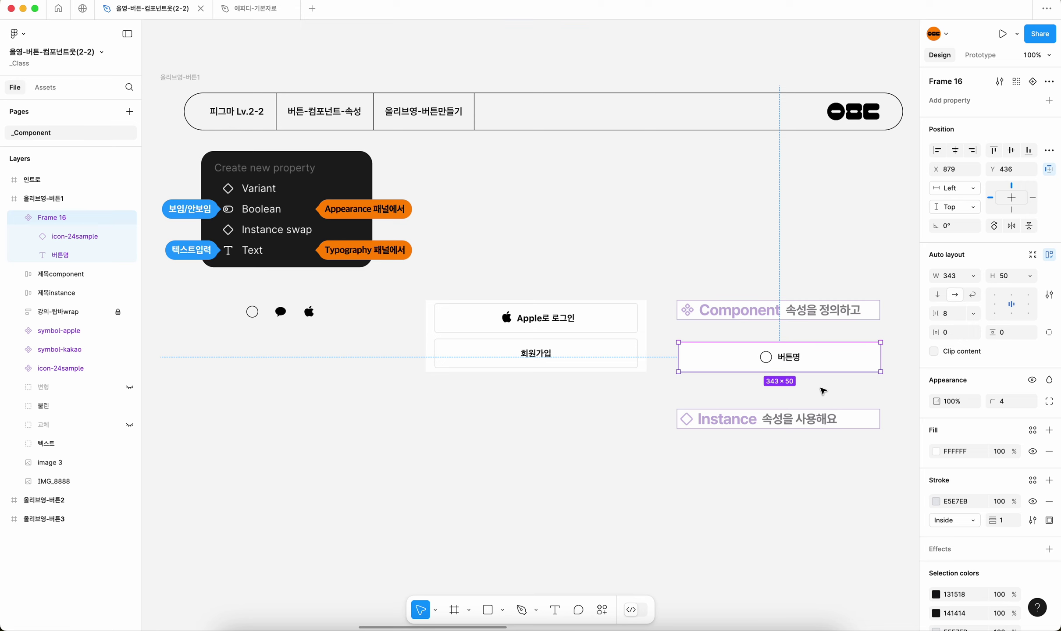
Step: Rename the button component as 가입버튼1
scroll(823, 391, right, 1)
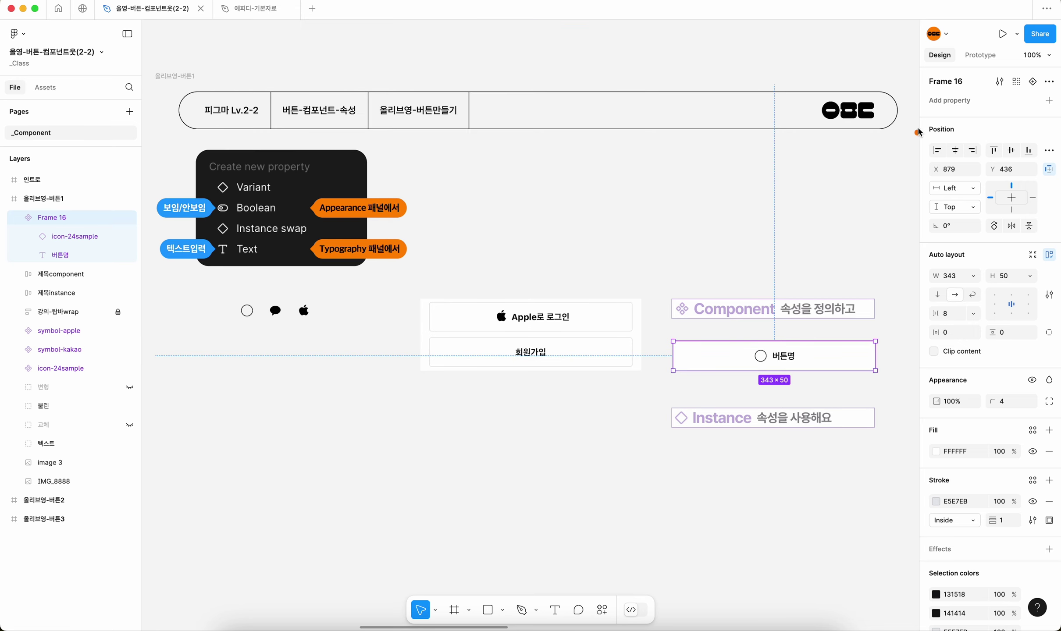
drag(899, 80, 925, 79)
click(948, 83)
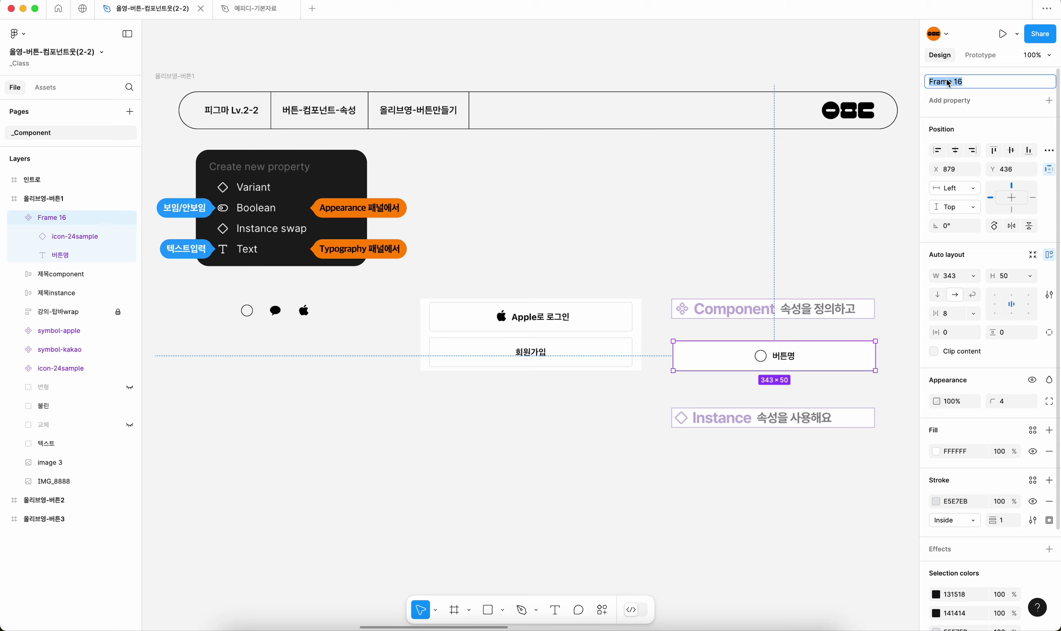
text(버)
text(튼)
click(929, 81)
text(가입)
key(Return)
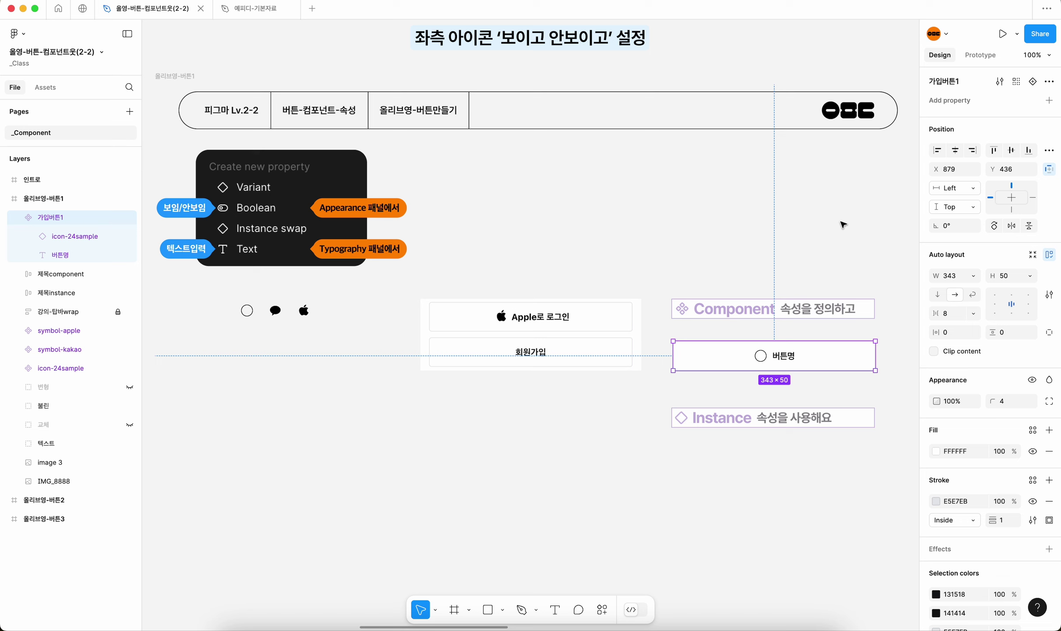
Step: Create a Boolean property named "Show icon" with the value True on the icon inside the 가입버튼1 component
click(763, 359)
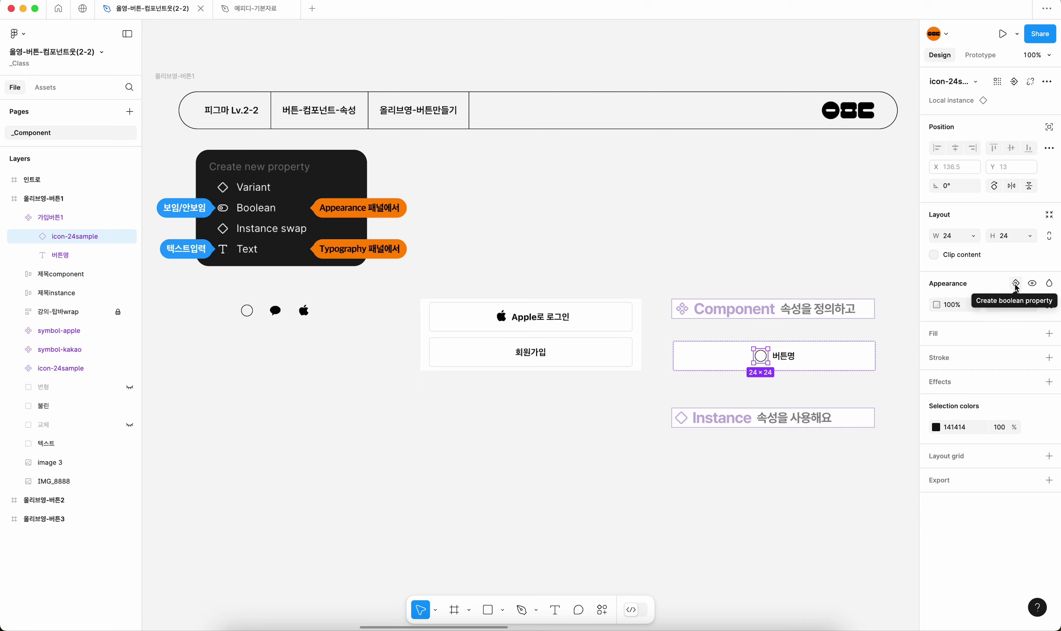
click(1016, 285)
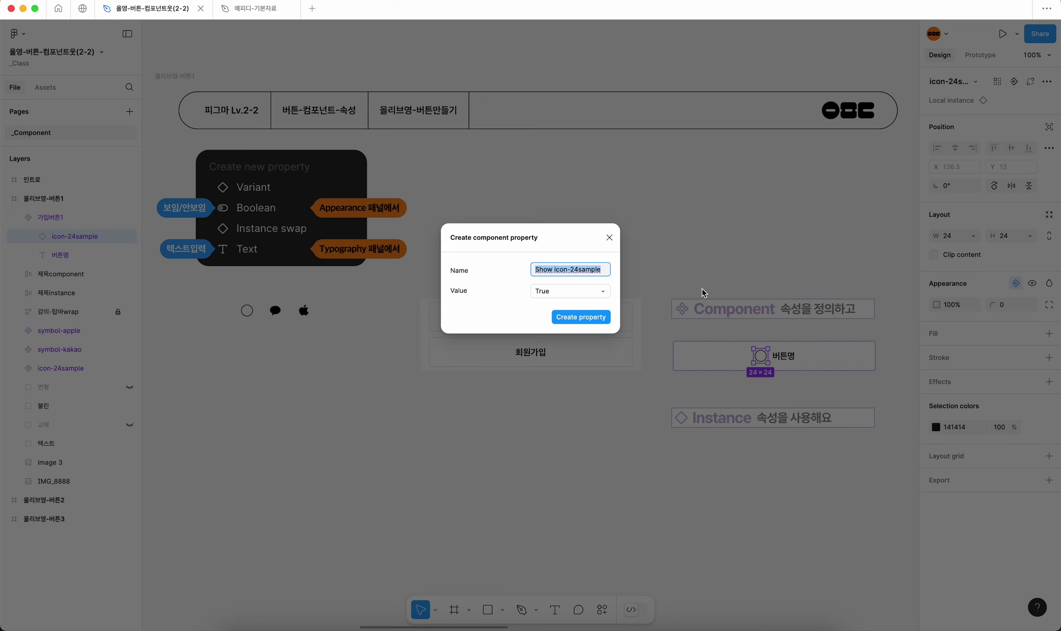
click(562, 272)
drag(555, 271, 605, 274)
key(BackSpace)
click(570, 317)
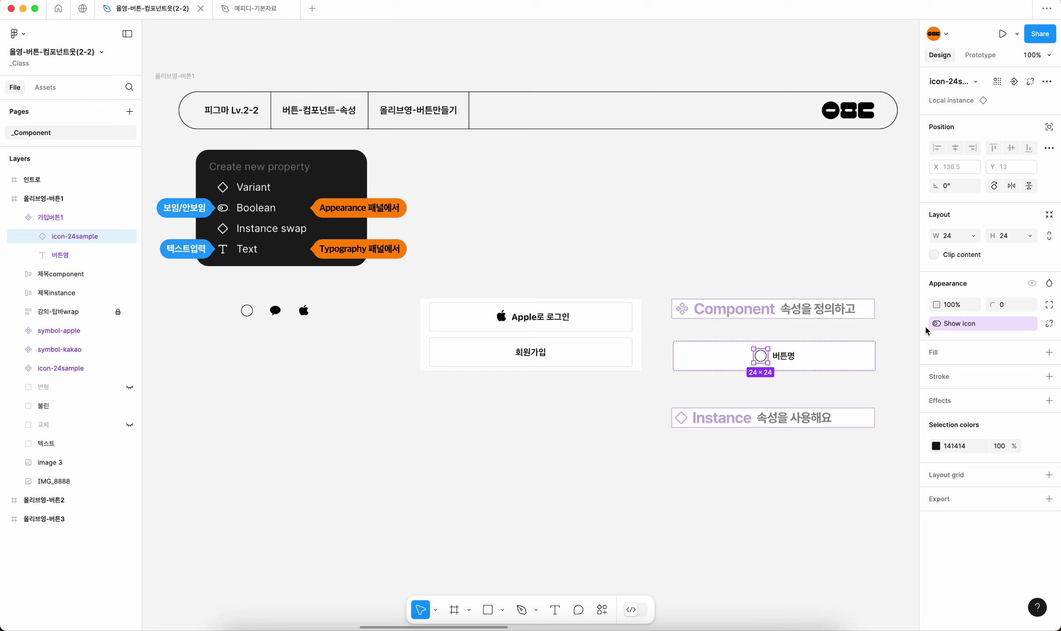
click(875, 332)
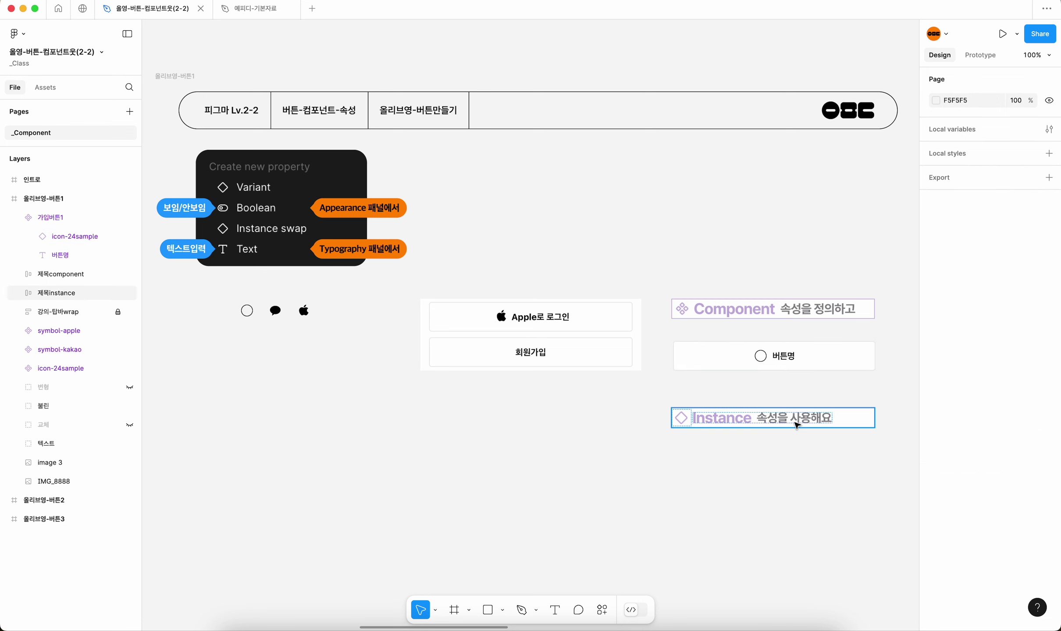
Step: Place an instance of the 가입버튼1 component directly under the Instance heading and toggle its Show icon property off and on again
click(774, 357)
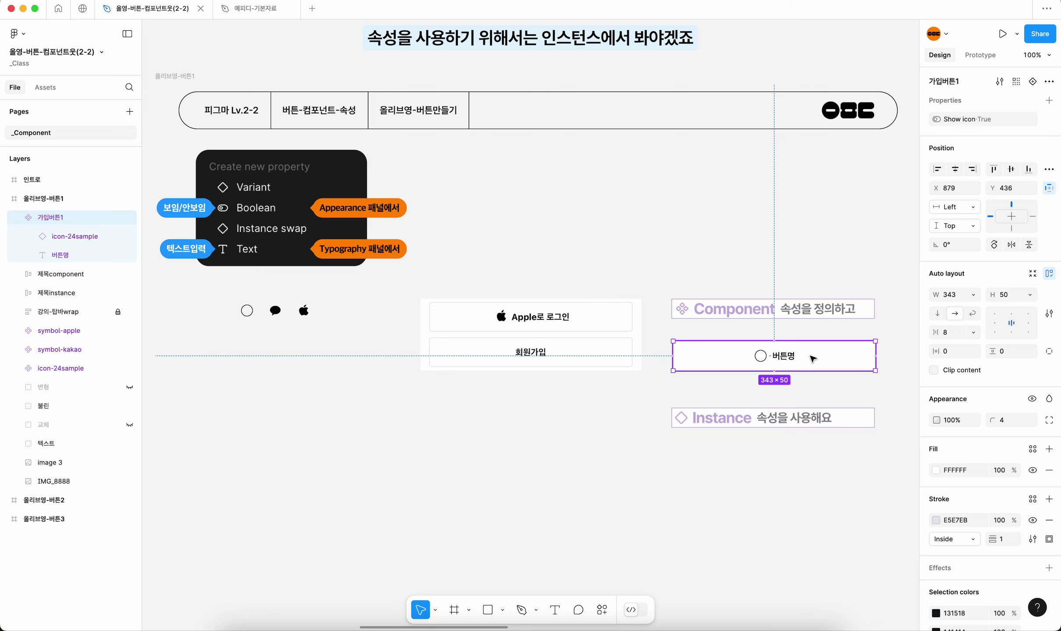
drag(805, 356, 805, 455)
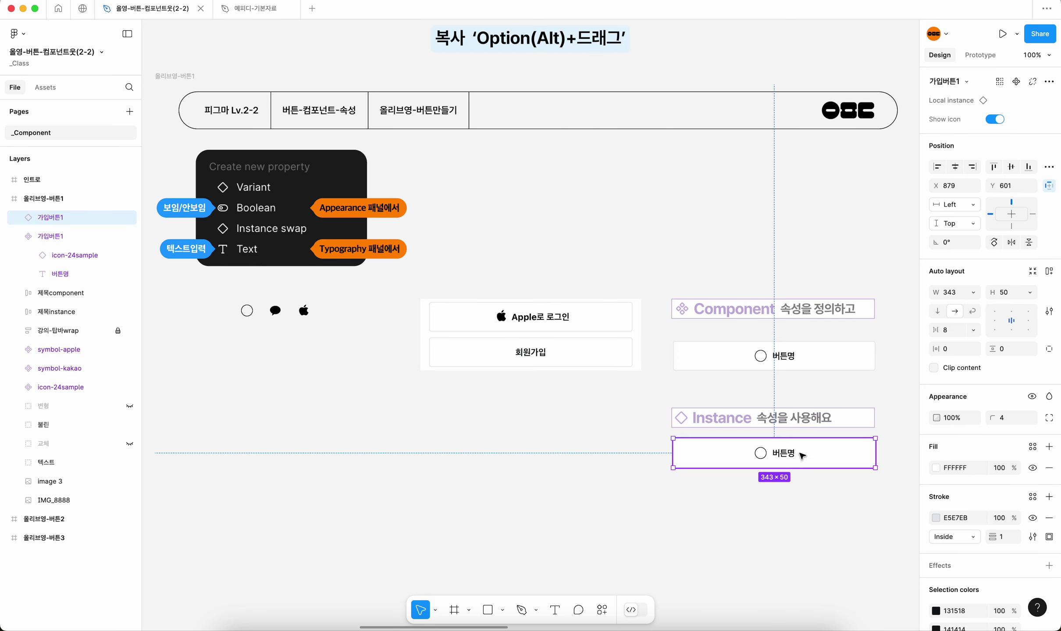
click(994, 120)
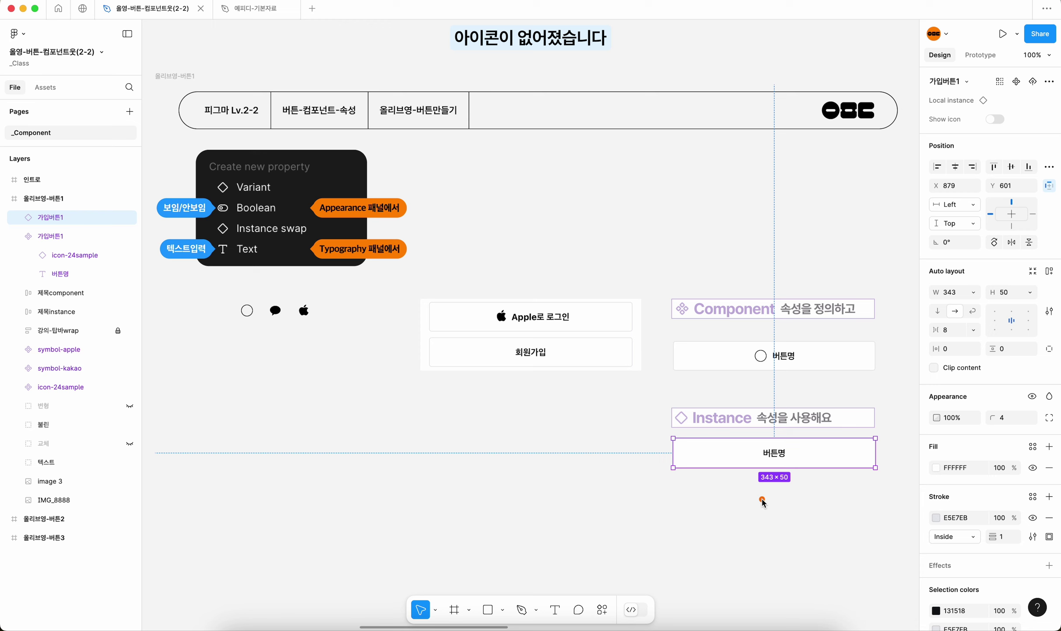
click(994, 119)
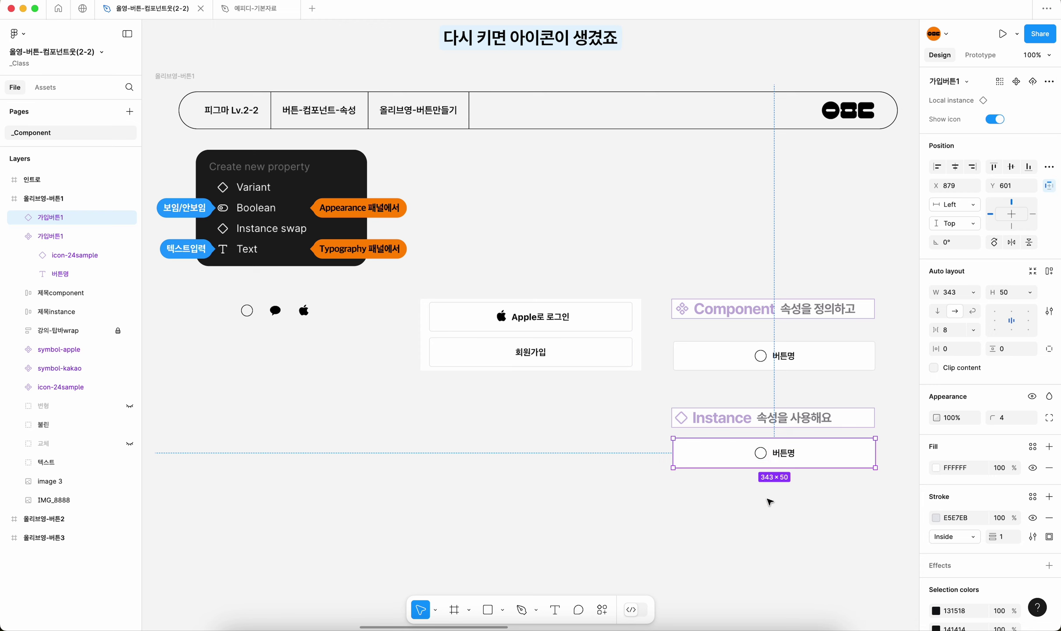
Step: Change the button instance's text to "Apple로 로그인"
key(Return)
double_click(785, 454)
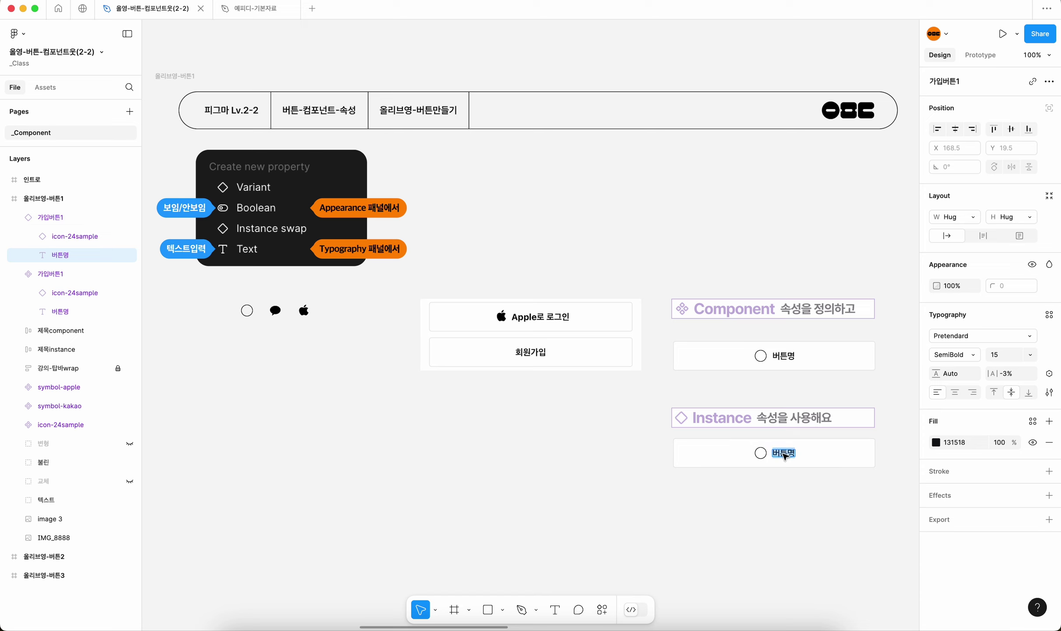
text(Apple로 로그인)
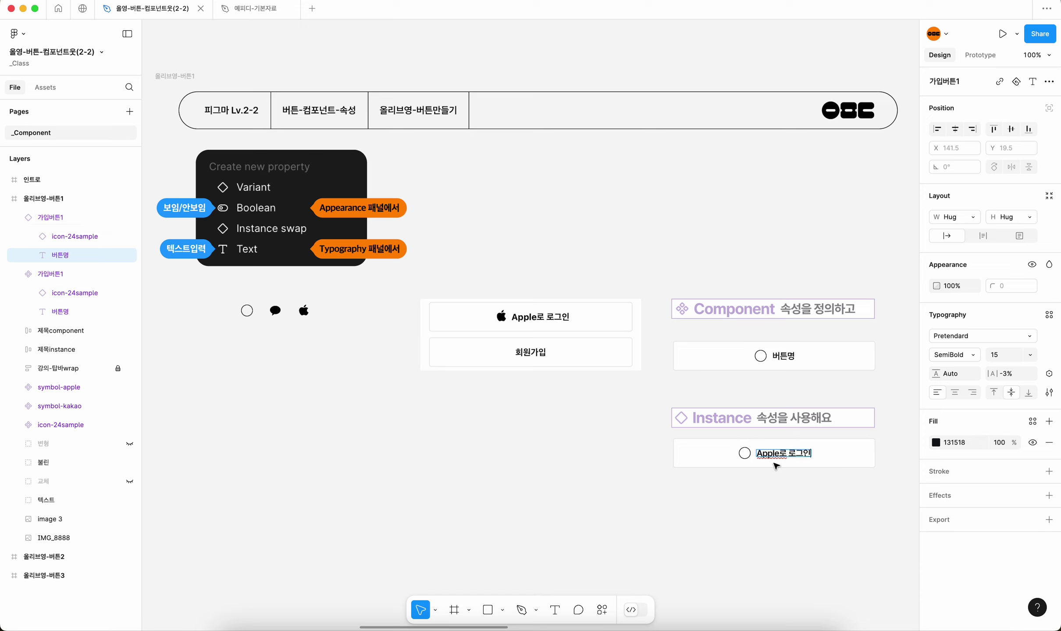
key(Escape)
key(Escape)
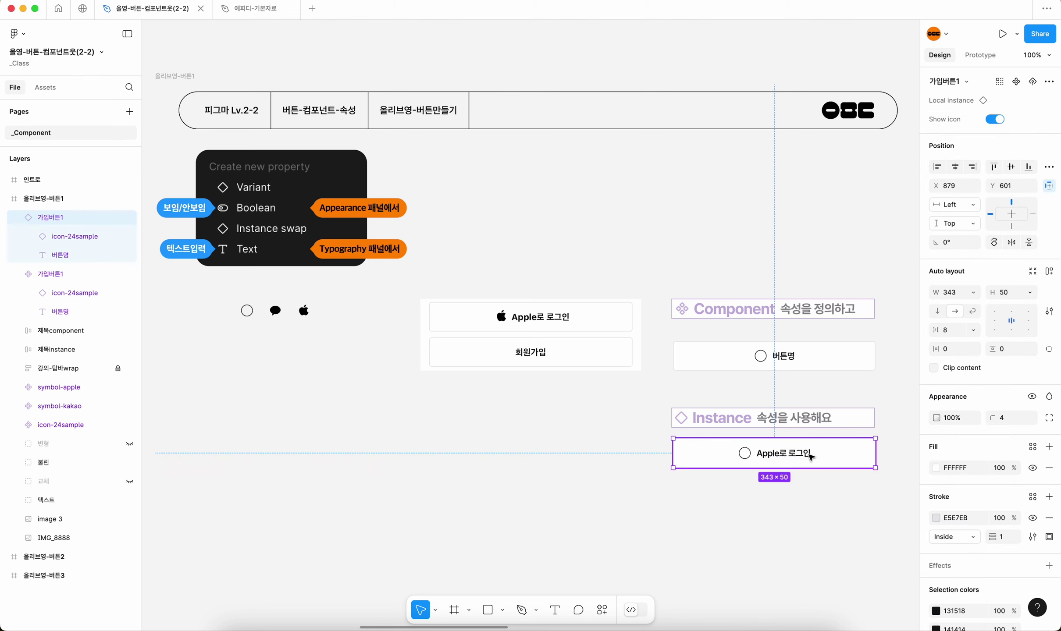
Step: Duplicate the Apple로 로그인 instance directly below itself and turn off Show icon on the copy
drag(809, 454, 805, 494)
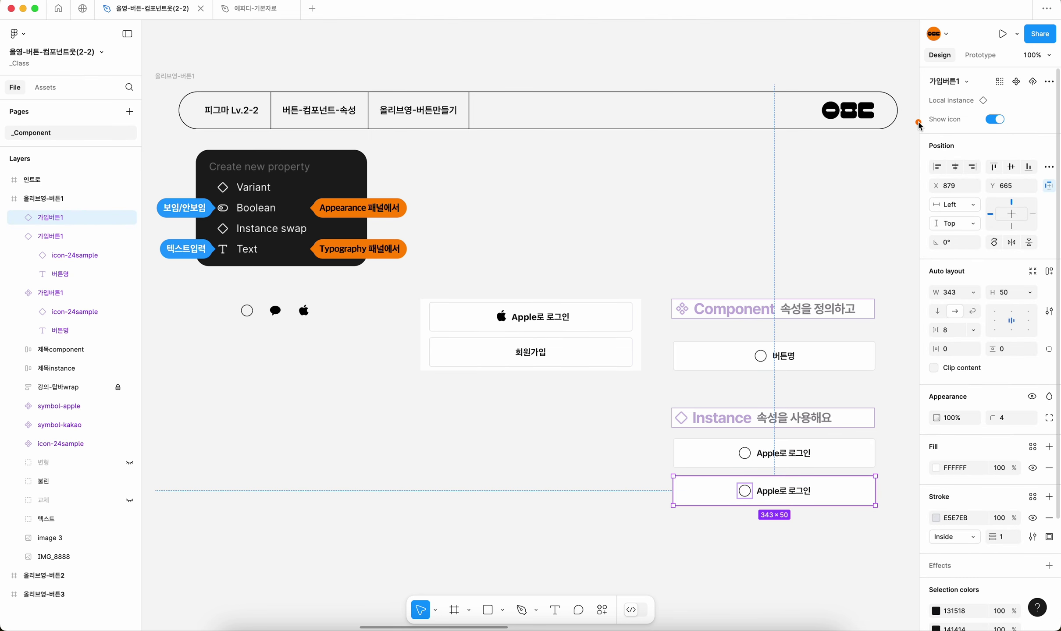
click(994, 119)
Step: Change the text of the lower button instance to "회원가입"
double_click(782, 492)
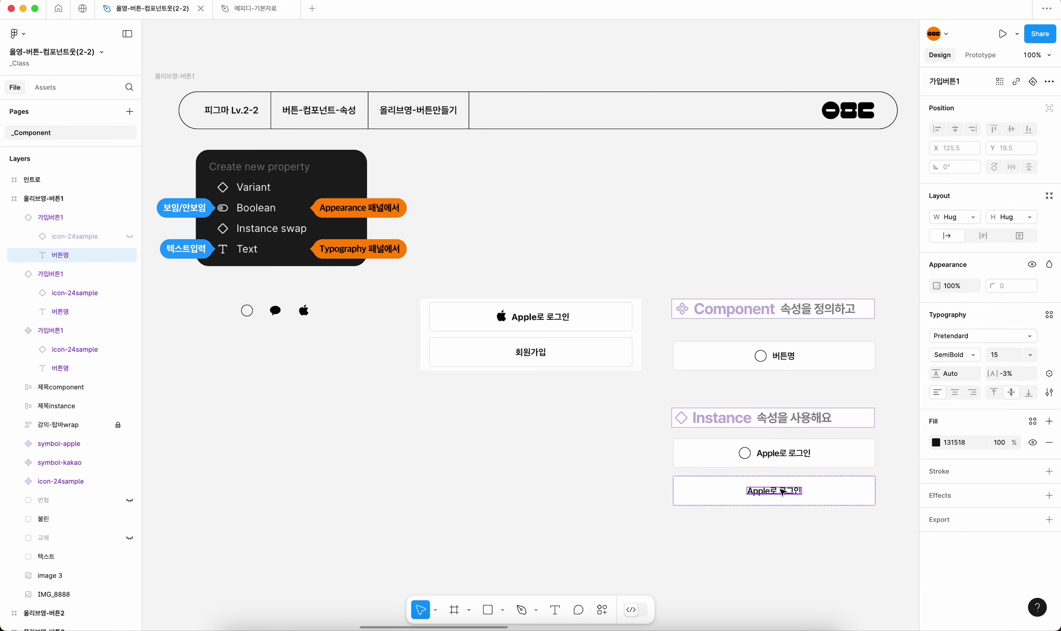
key(Return)
text(히)
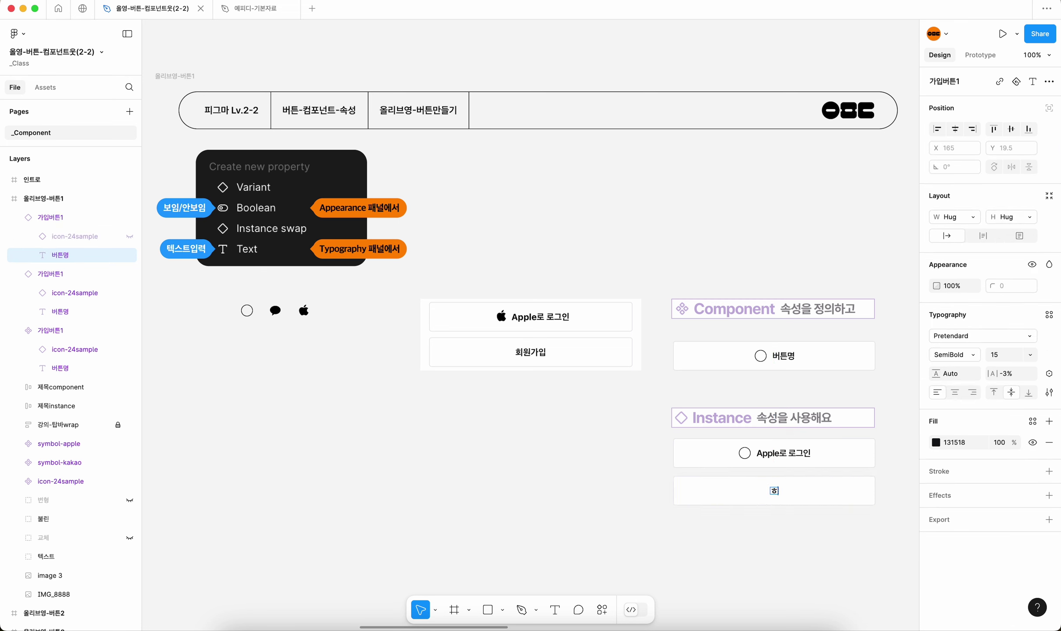
text(원가이ㅂ)
click(757, 470)
Step: Swap the icon in the Apple로 로그인 button instance for the symbol-apple component
click(746, 459)
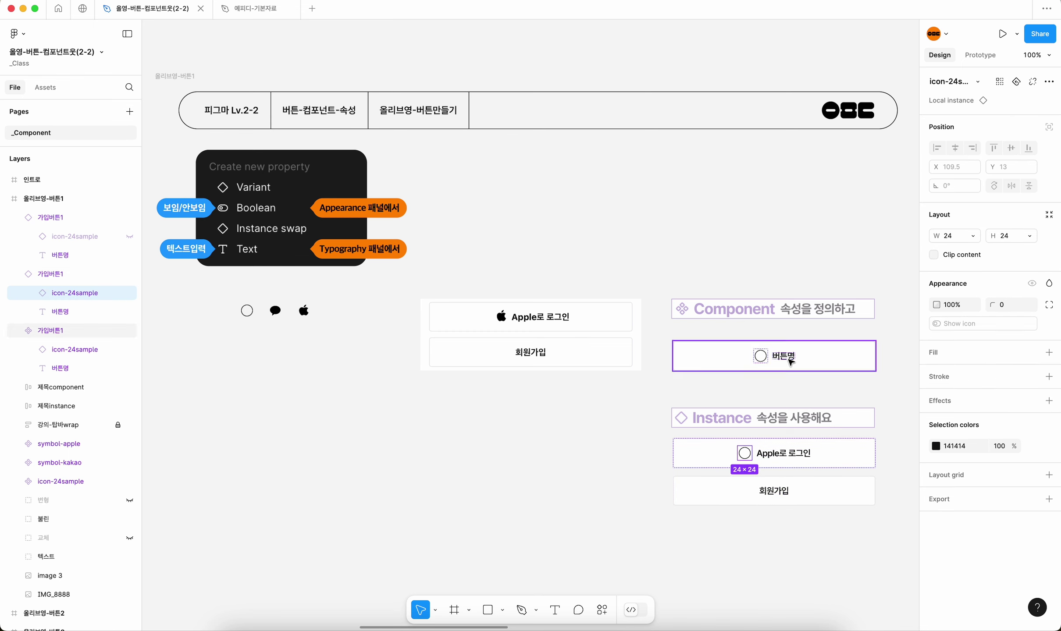
drag(904, 81, 927, 83)
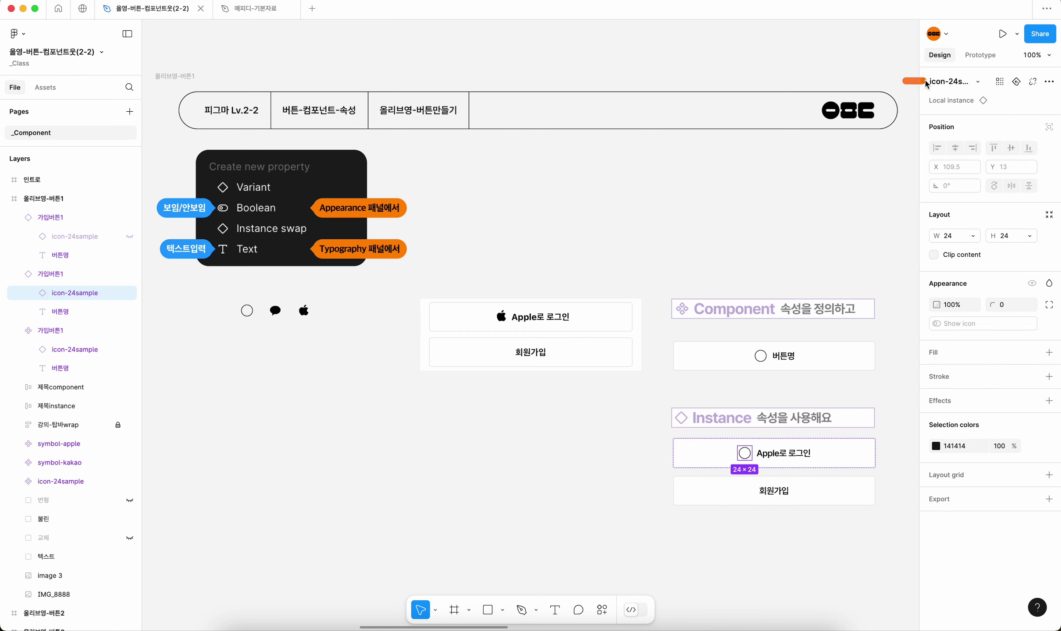
click(978, 82)
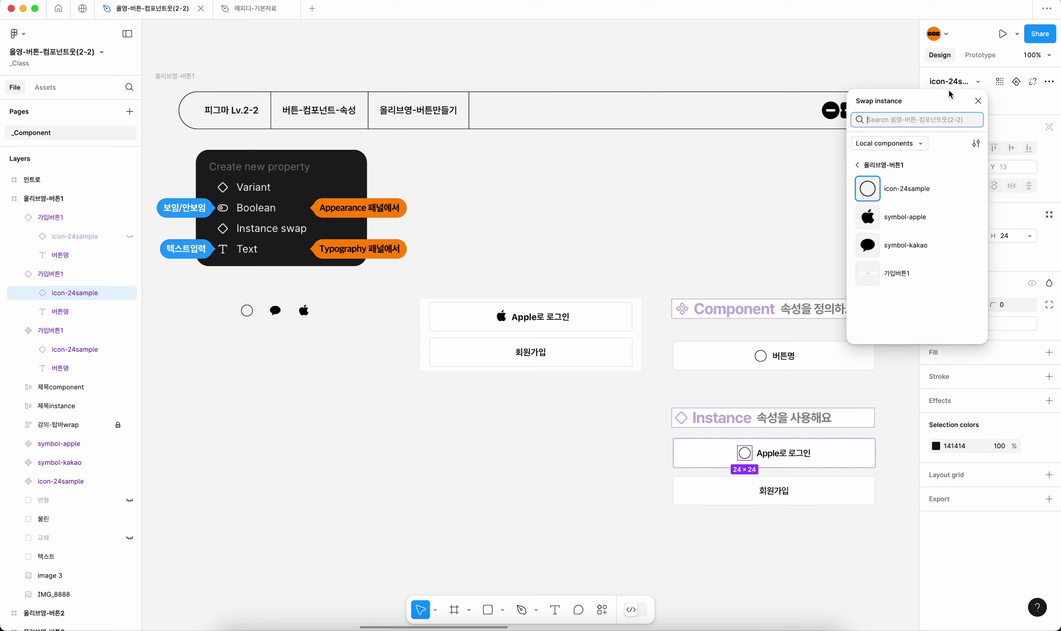
click(893, 221)
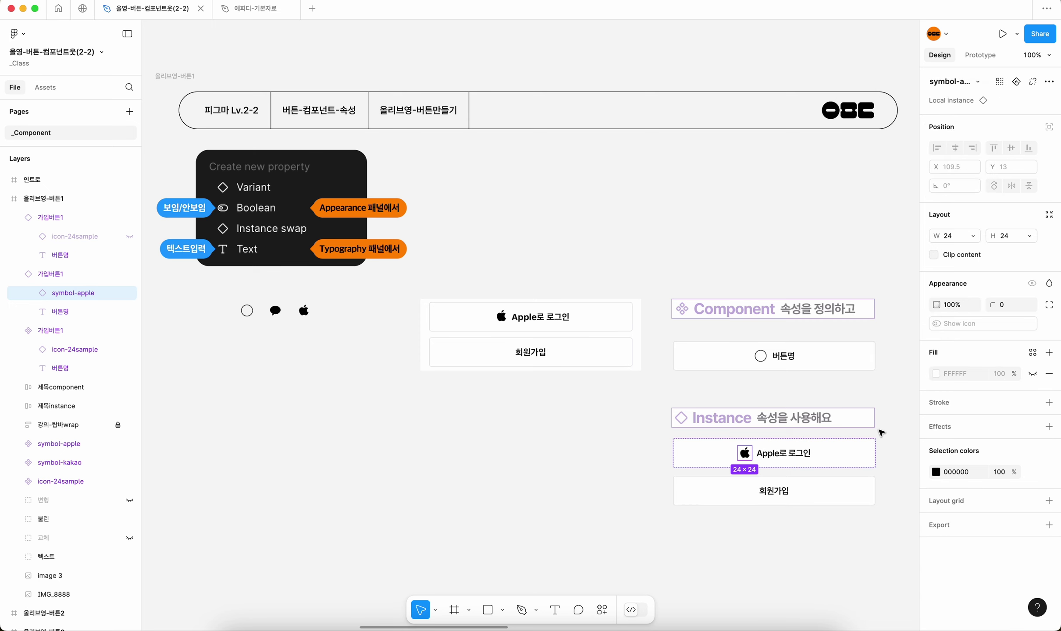
click(887, 445)
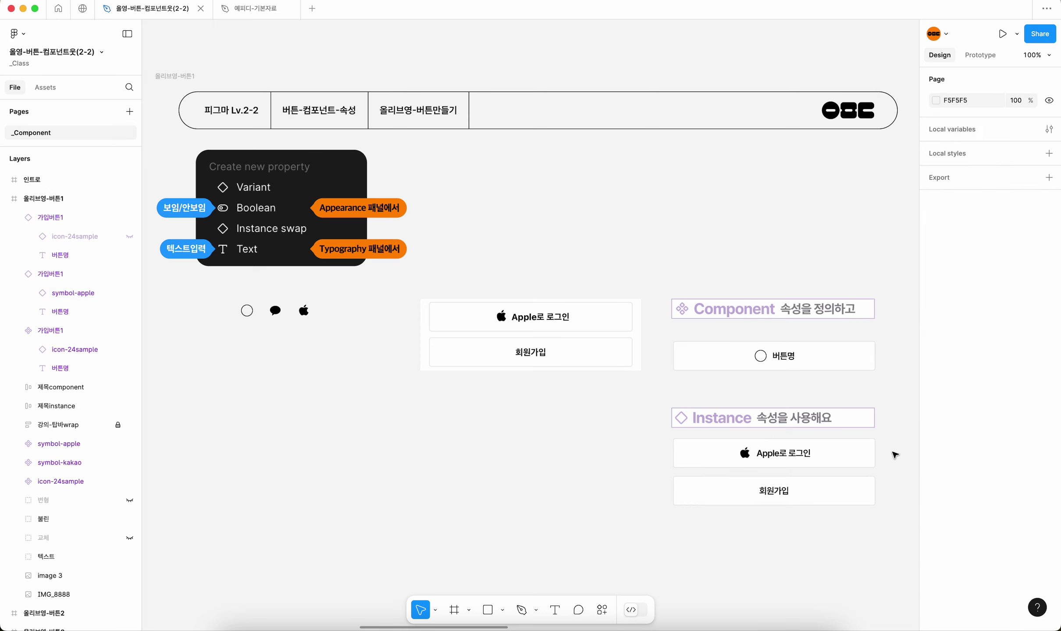
drag(893, 450, 874, 451)
drag(891, 491, 859, 491)
Step: Delete the Apple로 로그인 and 회원가입 button instances under the Instance heading
click(857, 498)
shift+click(838, 463)
key(Delete)
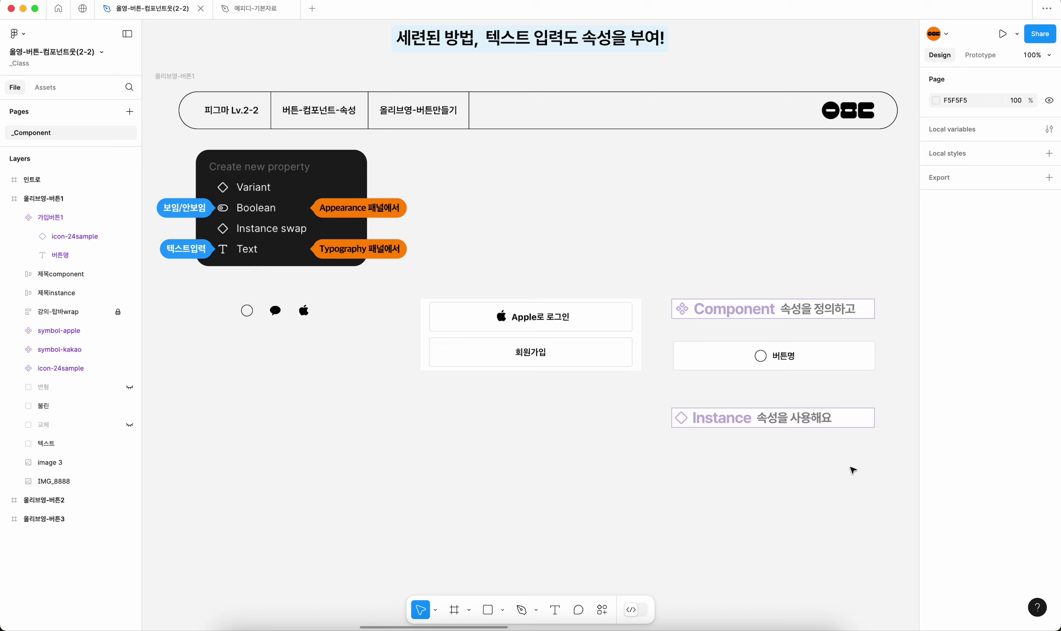
Step: Create a text property named Text with the value 버튼명 on the label of the 가입버튼1 main component
click(324, 256)
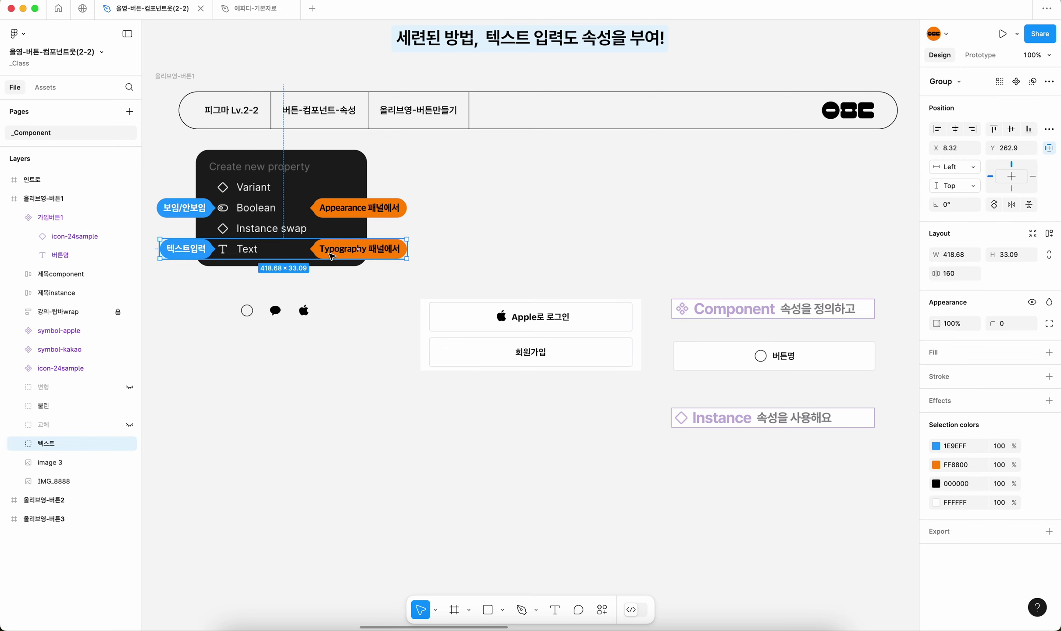
double_click(783, 356)
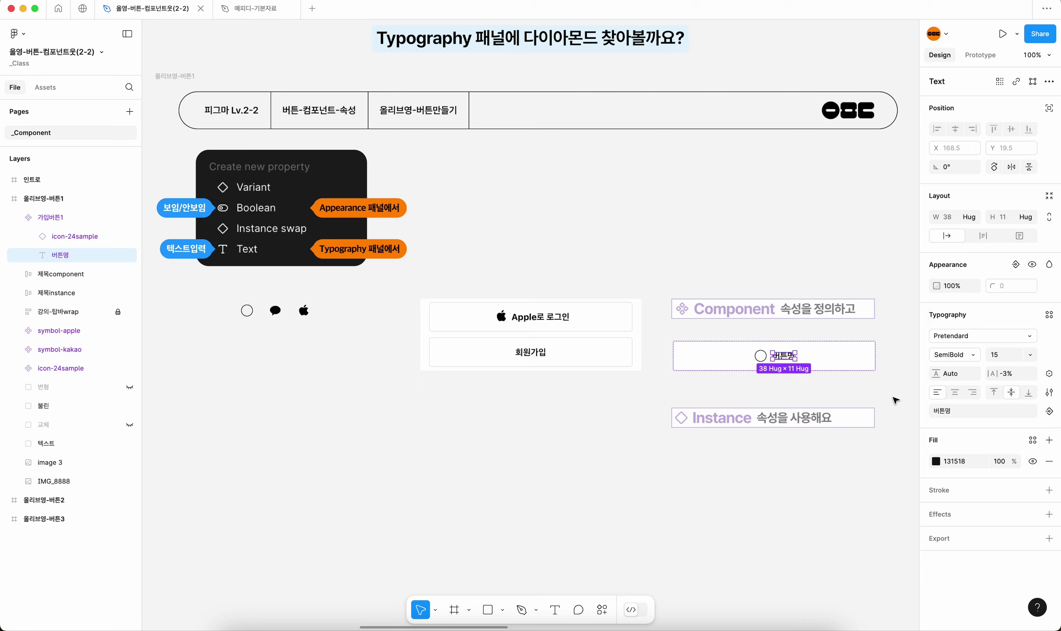
click(1049, 413)
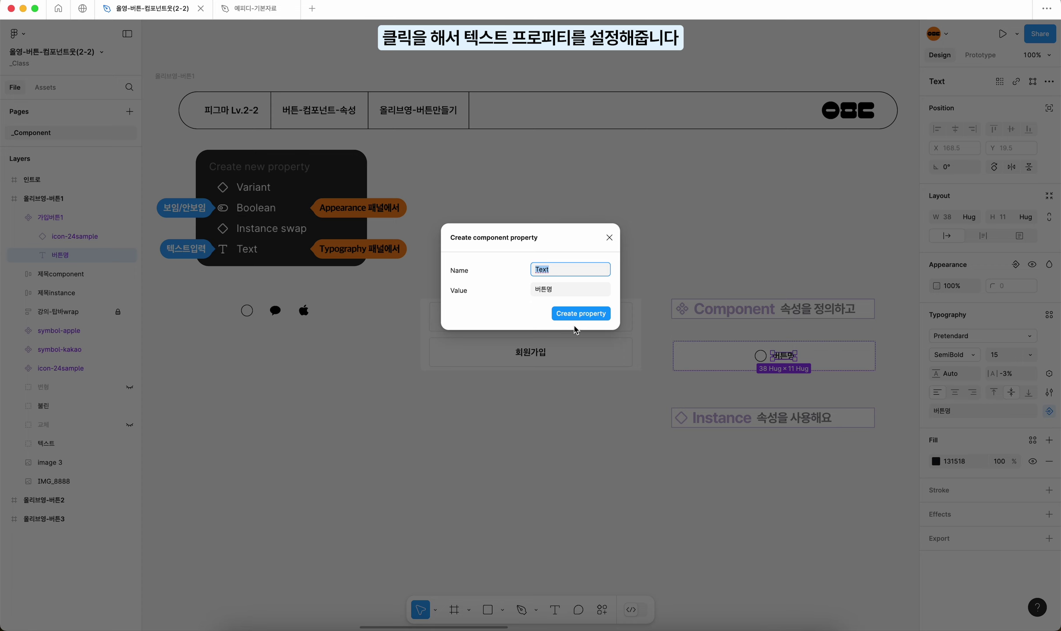
click(575, 314)
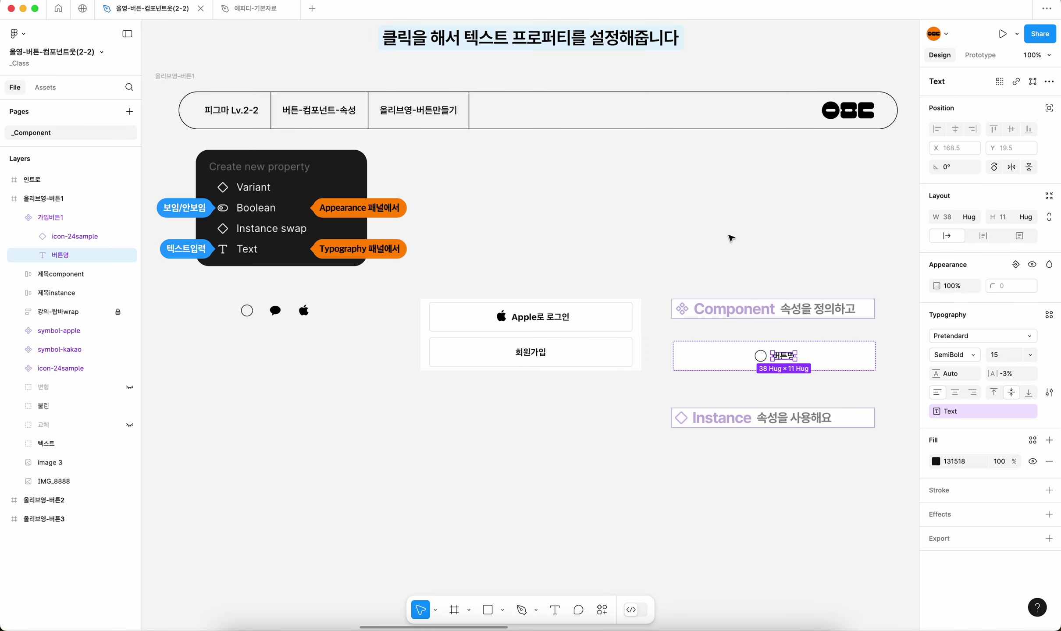
click(730, 237)
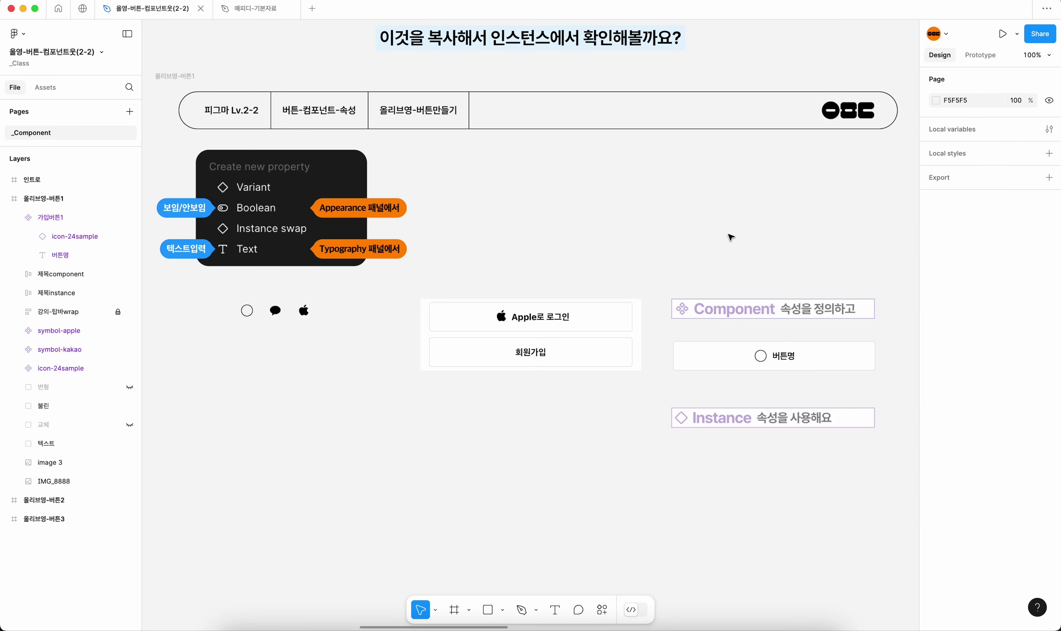
Step: Place an instance of 가입버튼1 under the Instance heading, with its Text property set to 회원가입 and Show icon turned off
click(784, 365)
drag(784, 365, 787, 456)
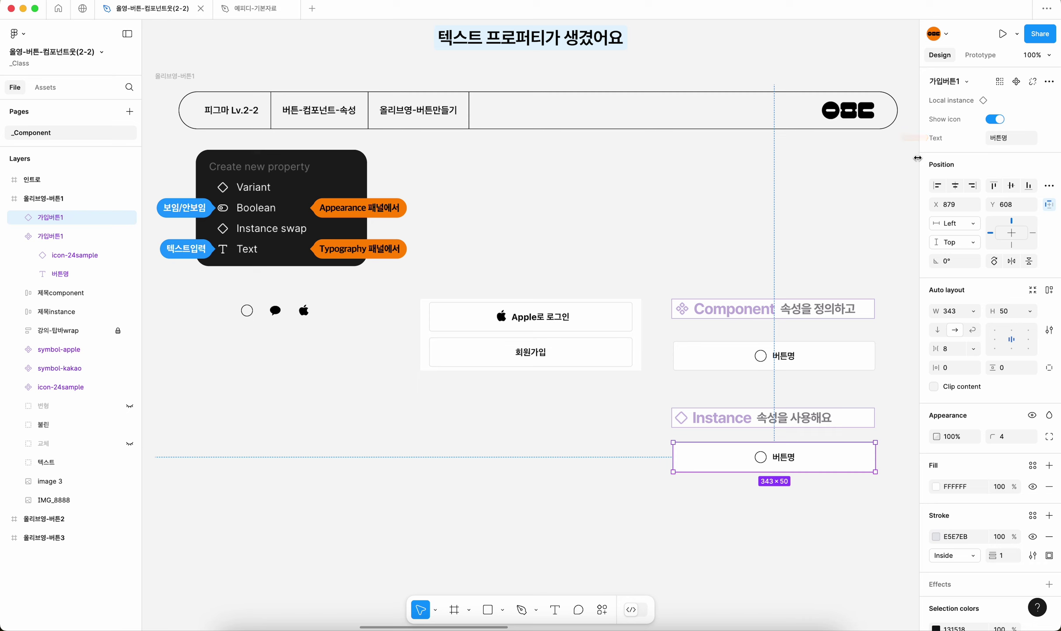
click(999, 139)
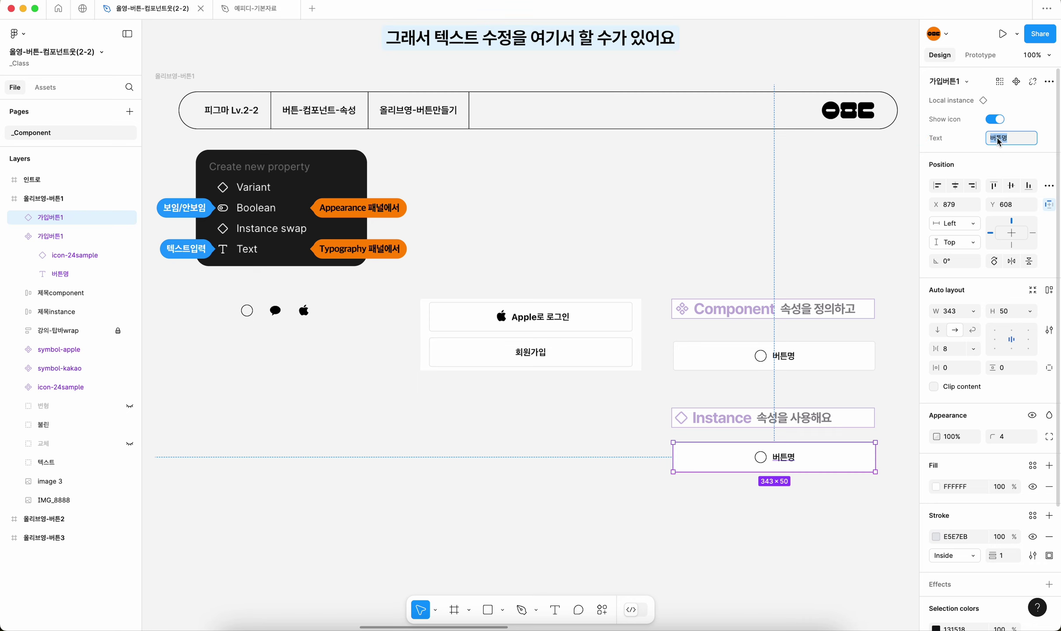
text(회원가입)
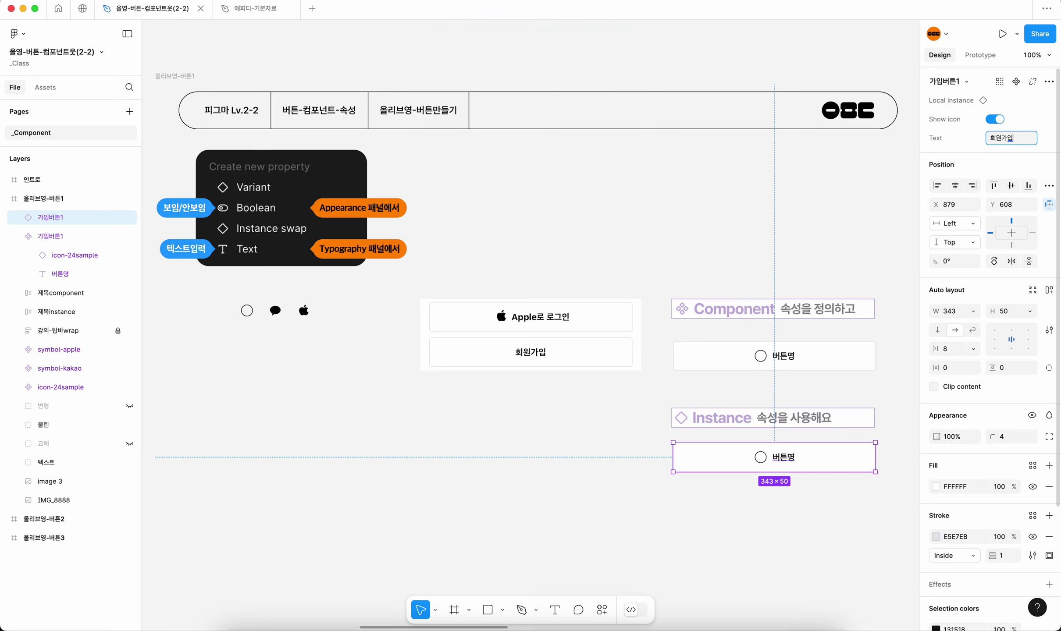
key(Return)
click(995, 119)
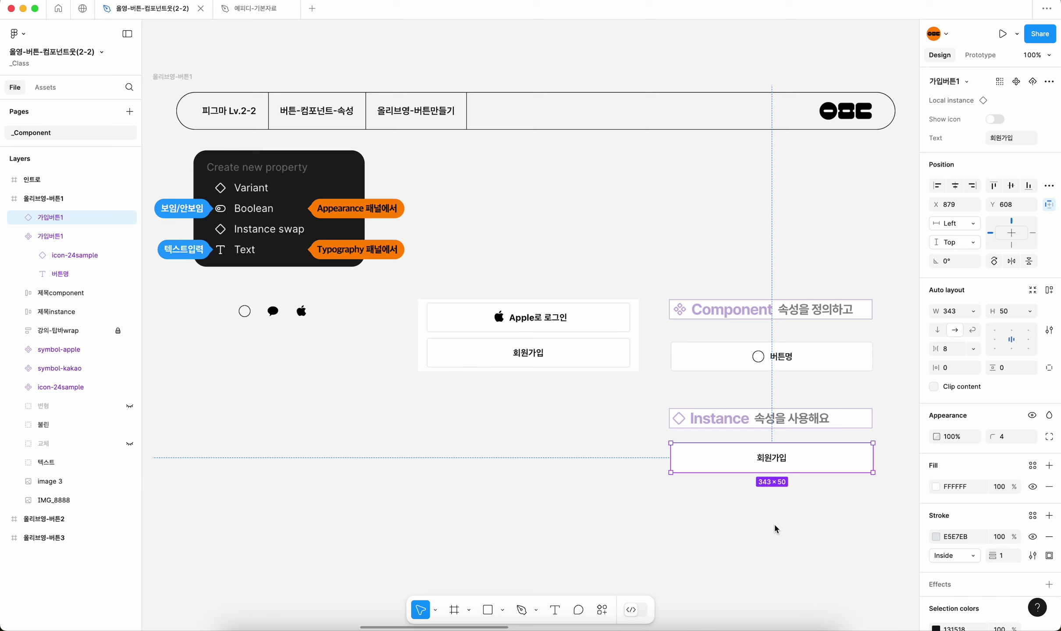
Step: Select the 가입버튼1 main component under the Component heading and review its defined properties
click(826, 327)
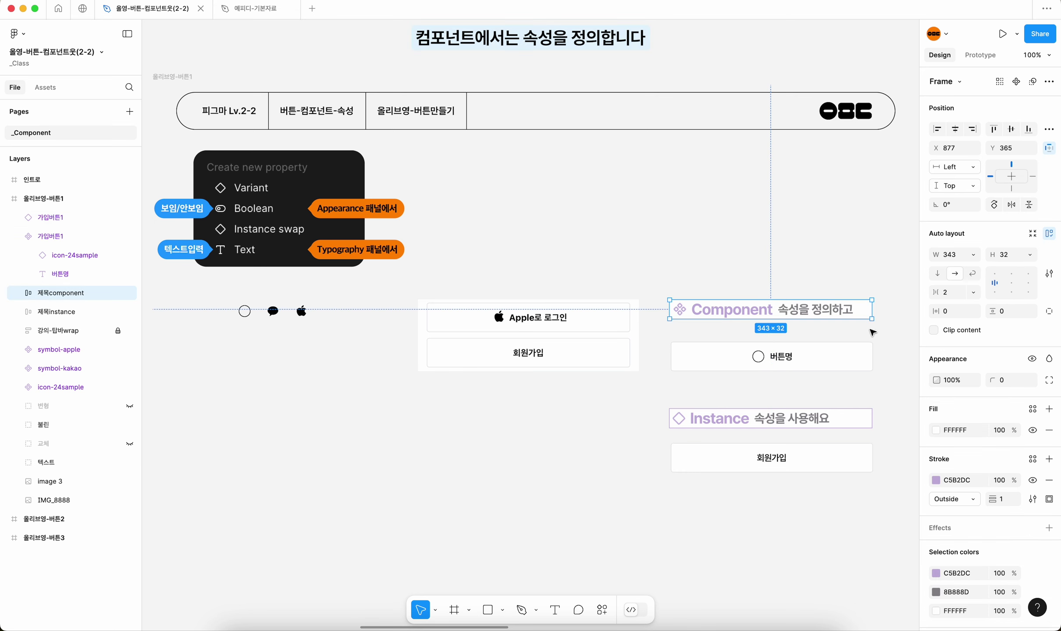
click(790, 356)
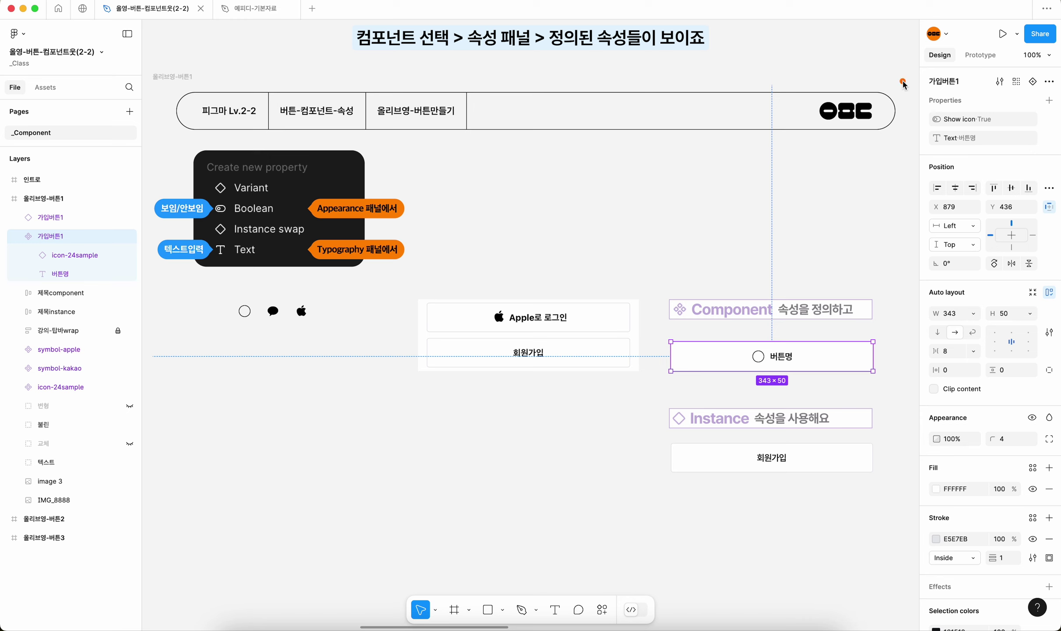
drag(912, 92, 1044, 152)
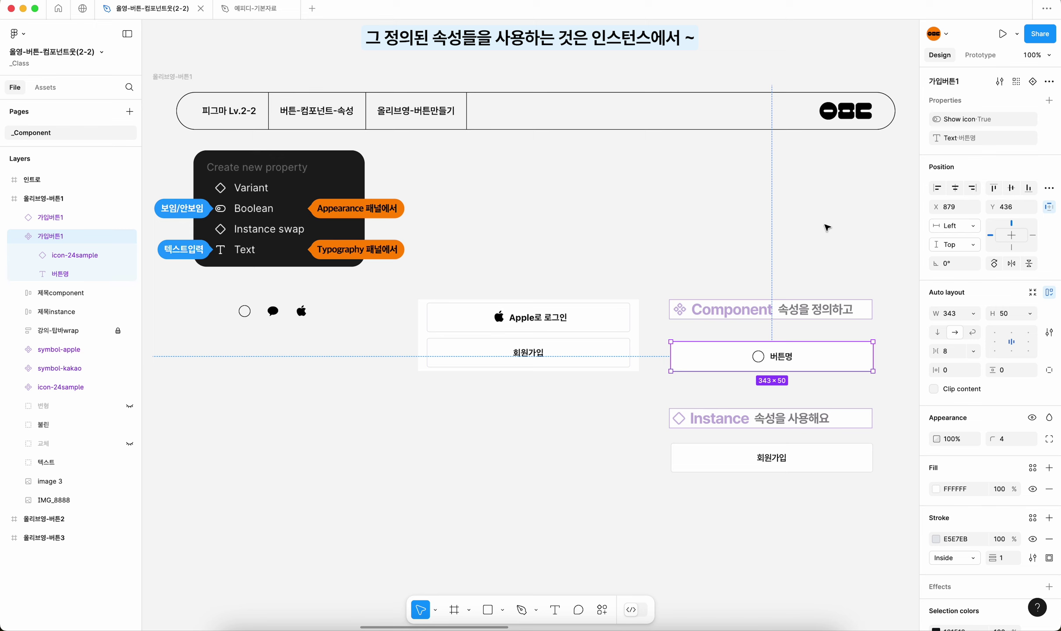
Step: Set the button instance's Text property to 회원가입하기 and toggle its Show icon property on and off
click(772, 461)
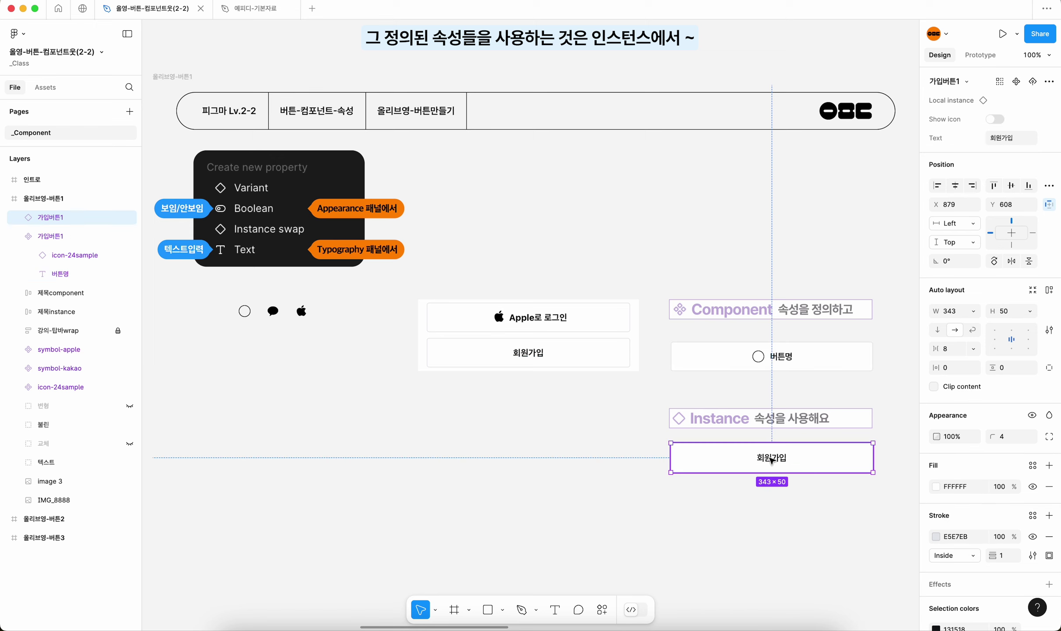
click(1016, 138)
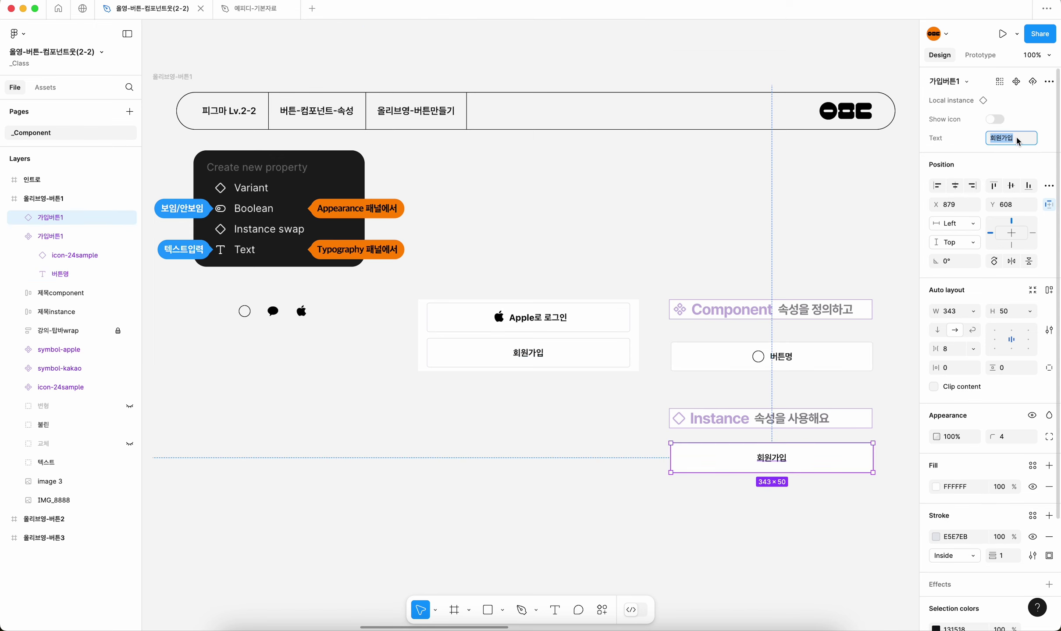
click(1016, 138)
text(하기)
key(Return)
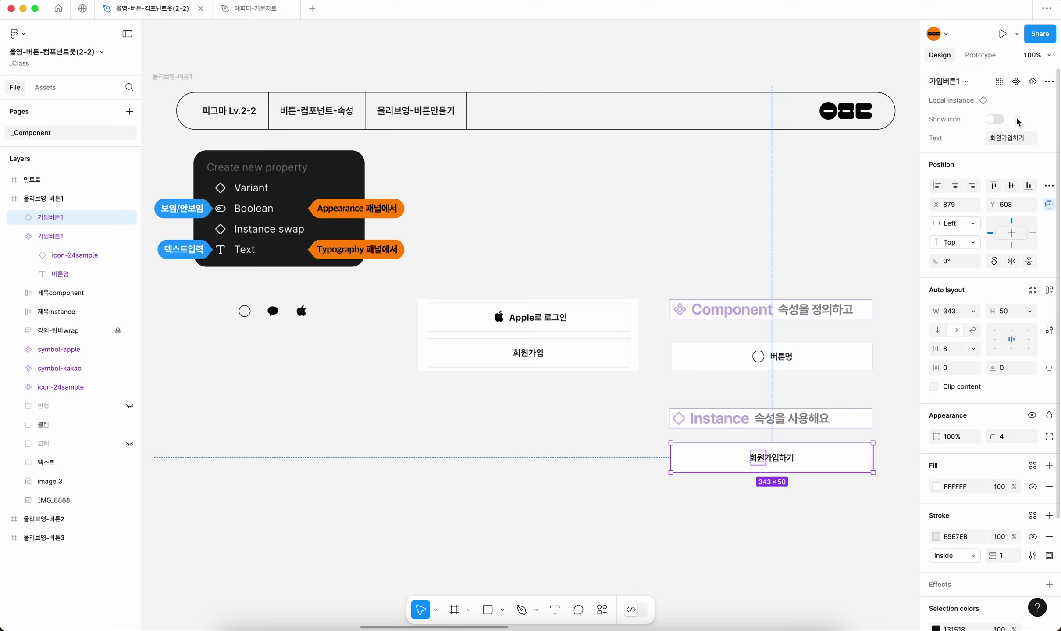
click(997, 119)
click(994, 120)
click(995, 119)
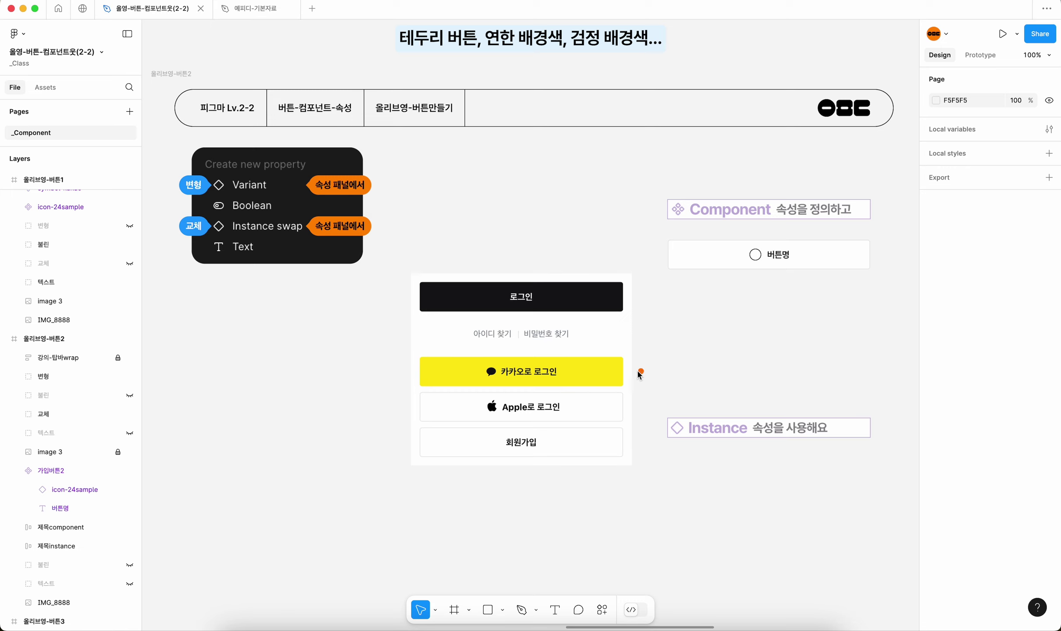
drag(644, 374, 611, 375)
click(648, 296)
drag(647, 296, 641, 298)
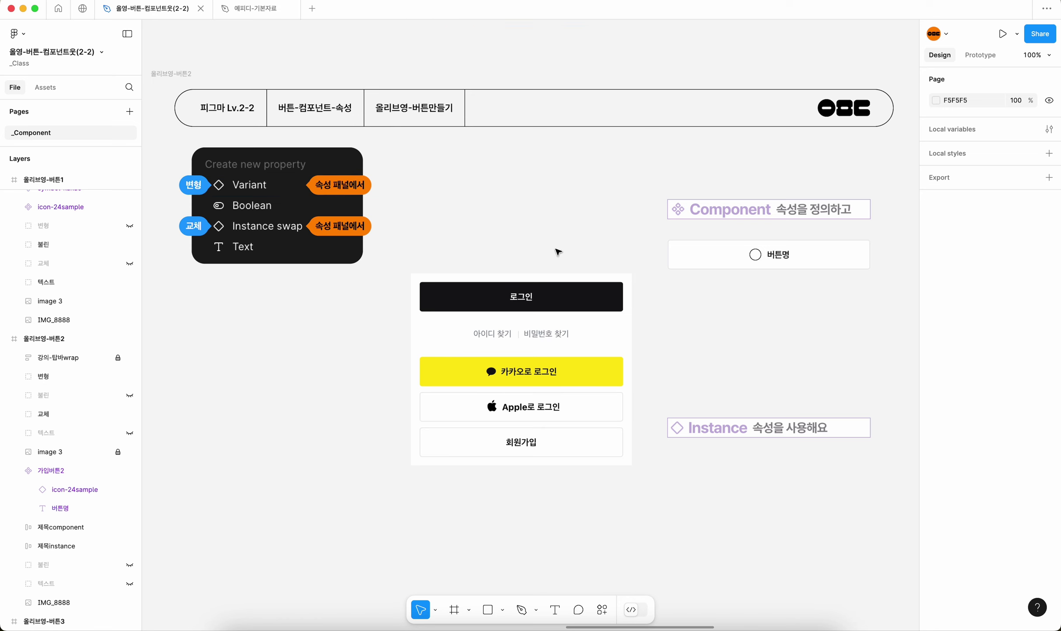
Step: Add a second variant to the 가입버튼2 component under the Component heading
click(793, 259)
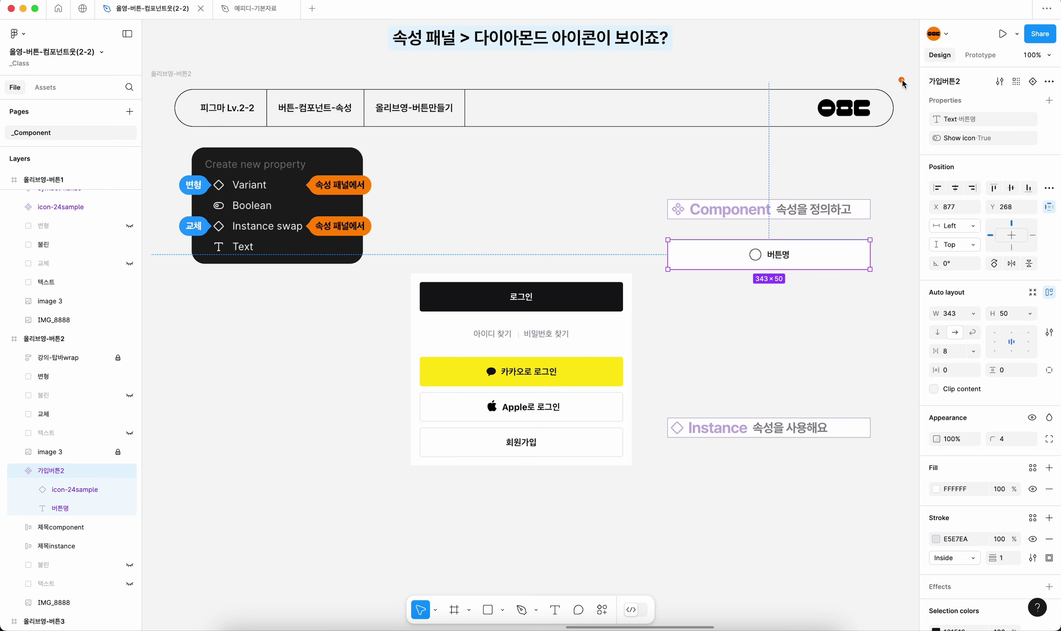
click(1033, 83)
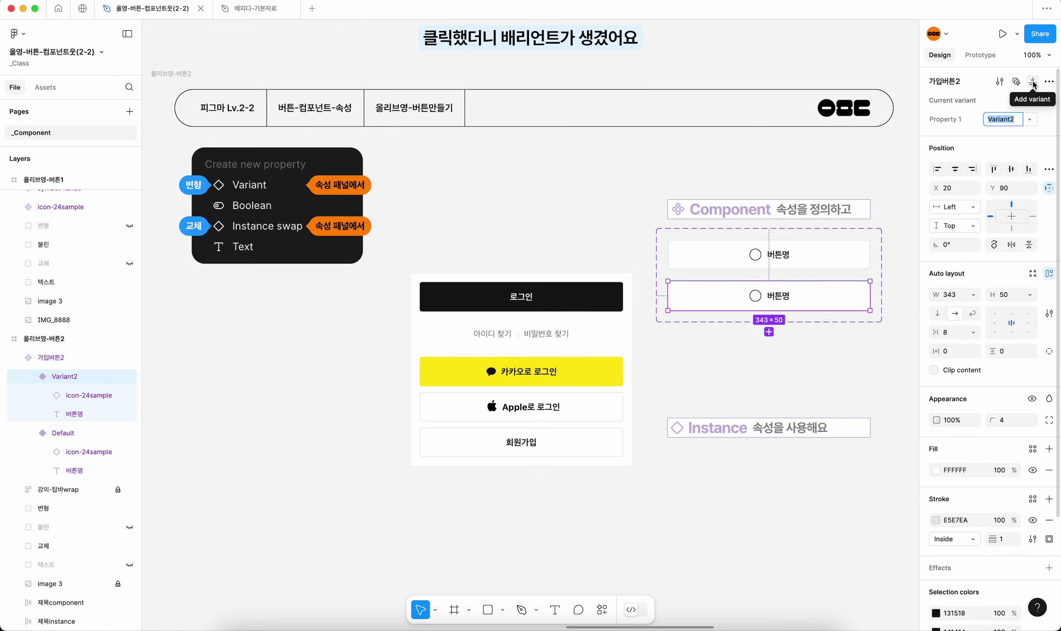
click(854, 338)
click(851, 265)
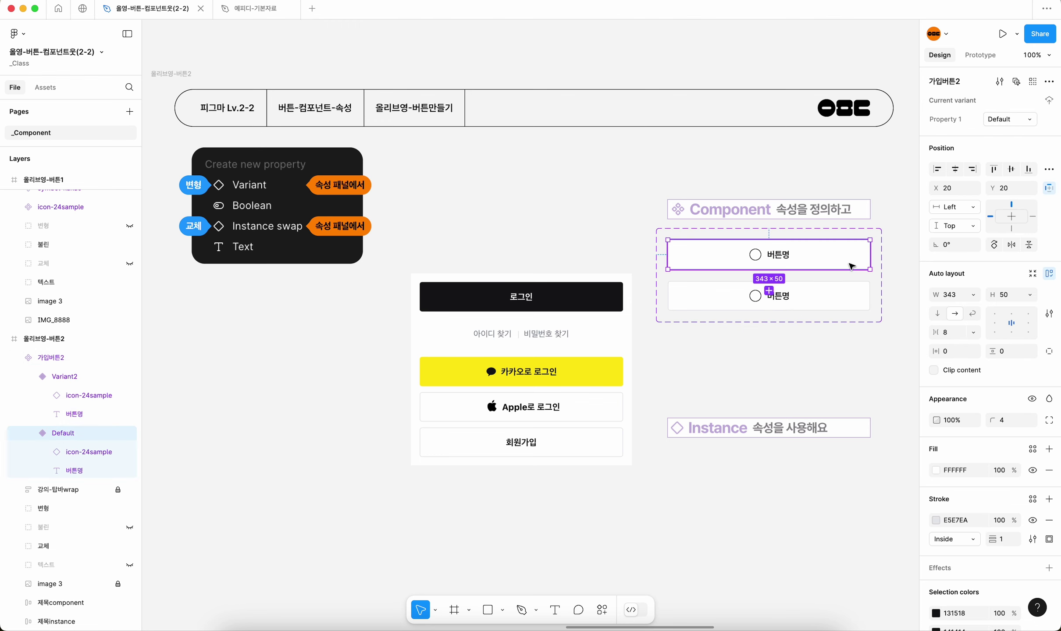
Step: Remove the second variant's stroke and set its fill to FFE812, sampled from the yellow 카카오로 로그인 button
click(839, 298)
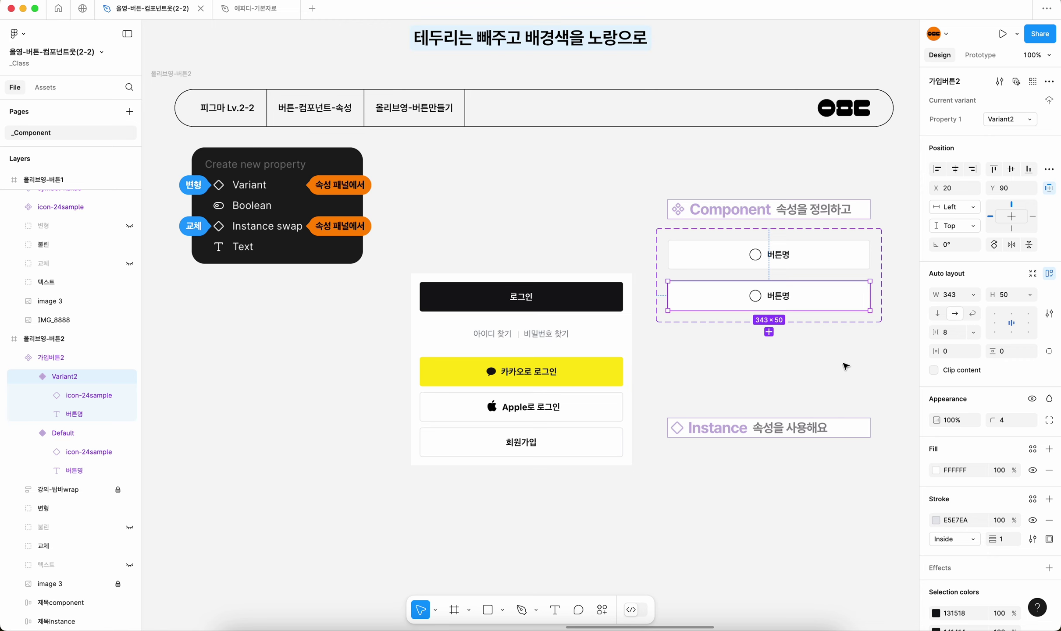
click(1049, 521)
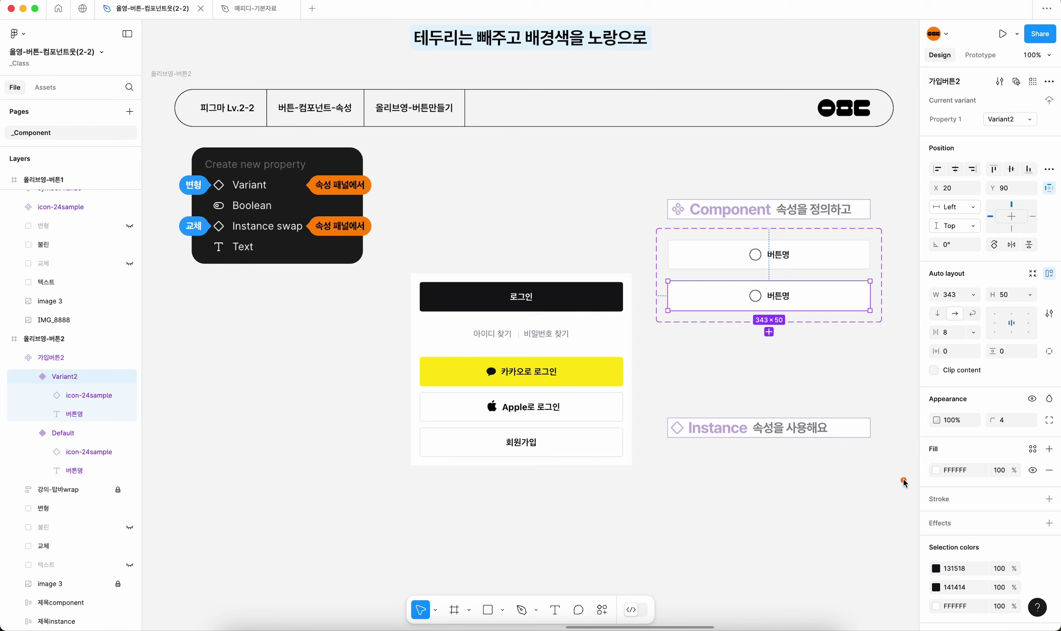
click(937, 471)
click(795, 498)
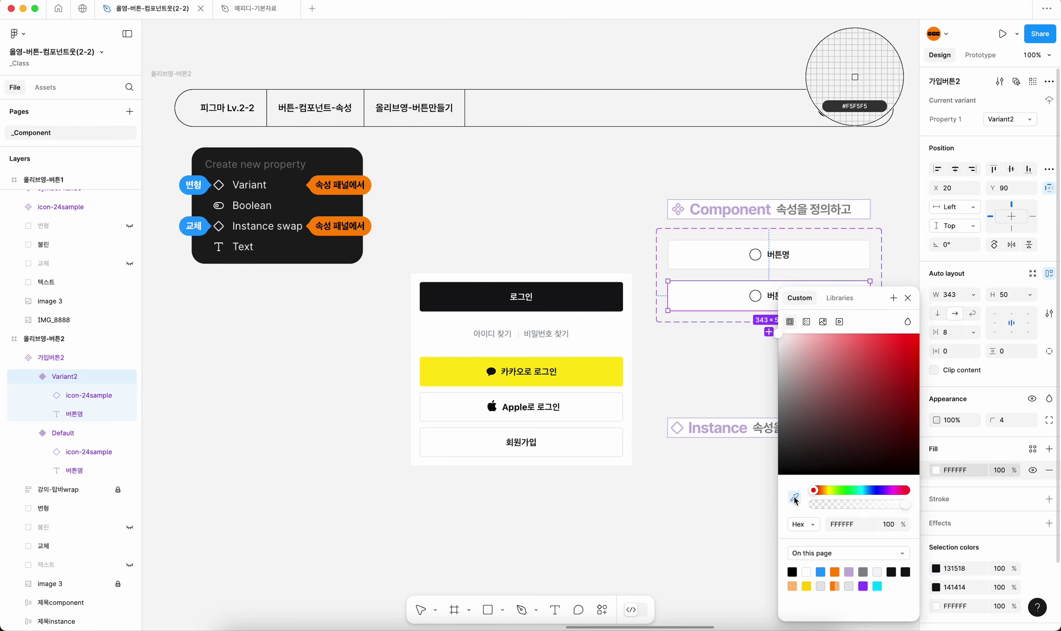
click(592, 366)
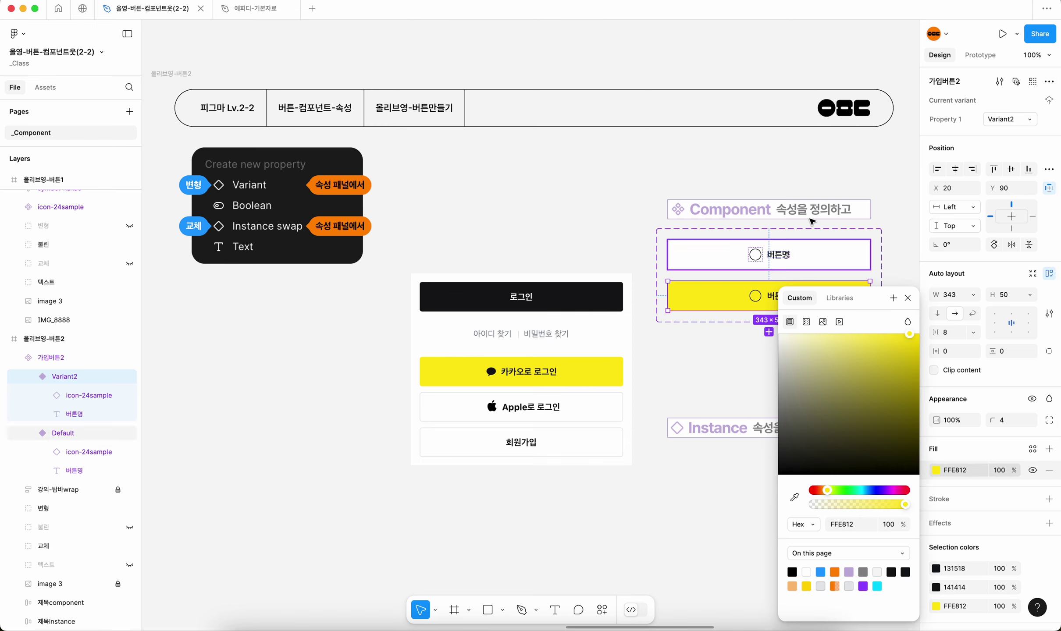
click(908, 299)
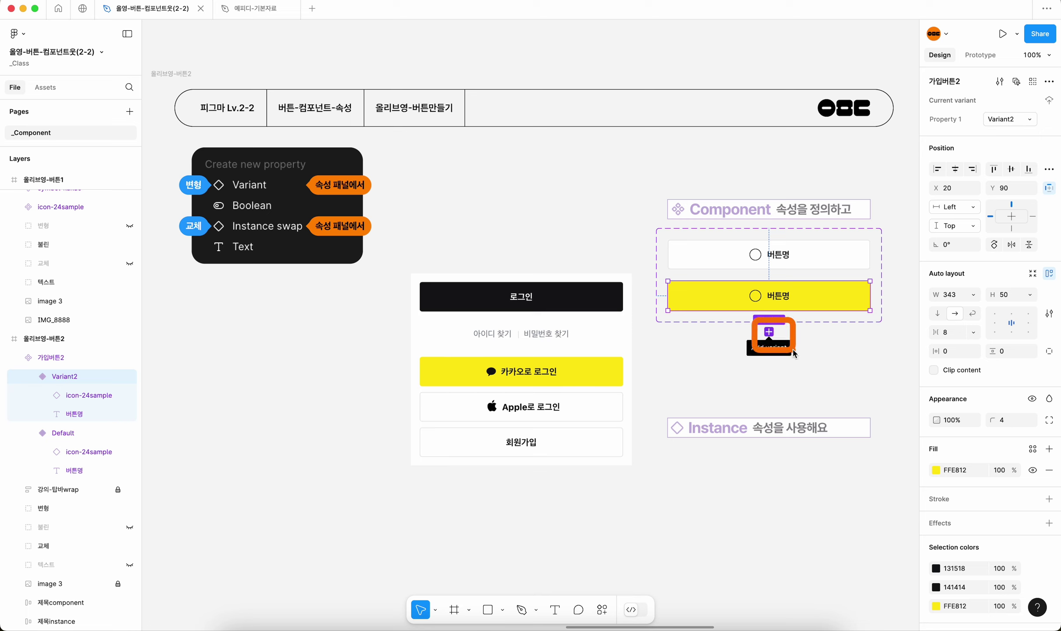
Step: Add a third variant below the yellow one and set its fill to 131518, sampled from the black 로그인 button
click(769, 332)
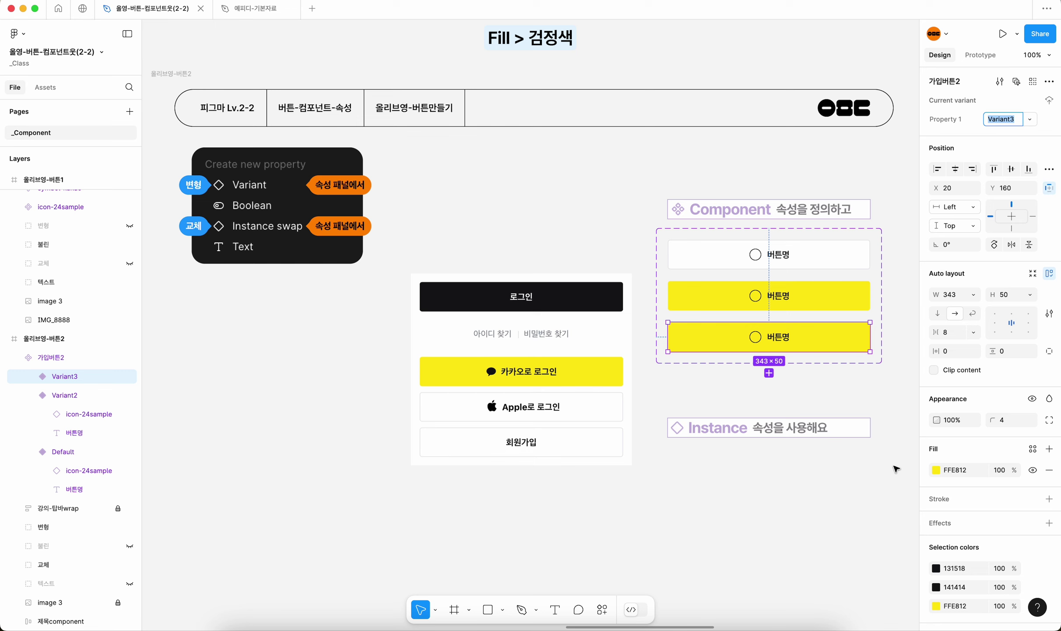
click(935, 471)
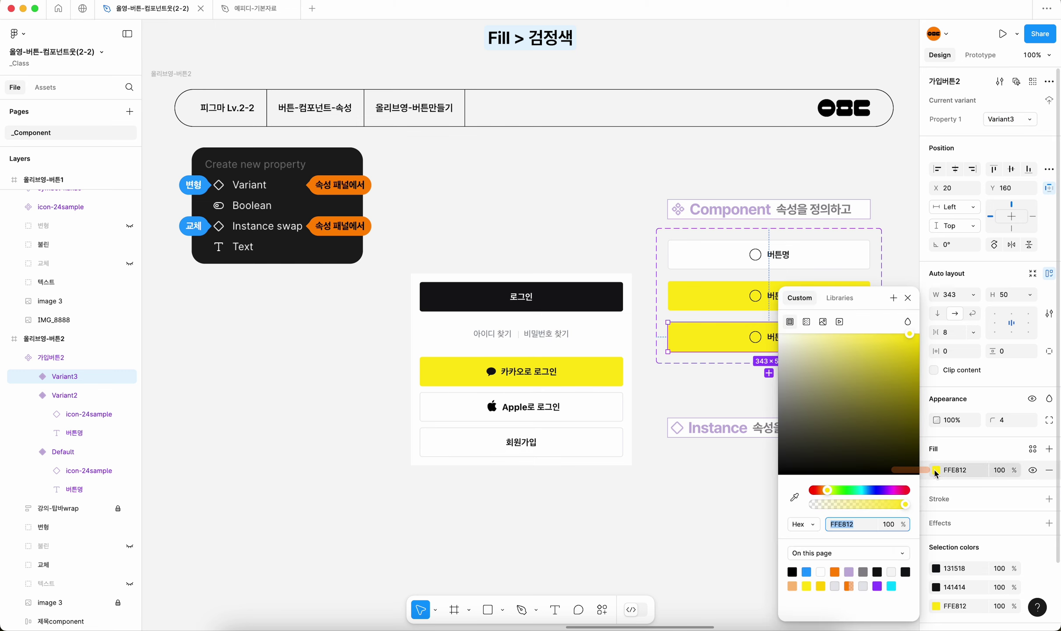
click(794, 498)
click(590, 296)
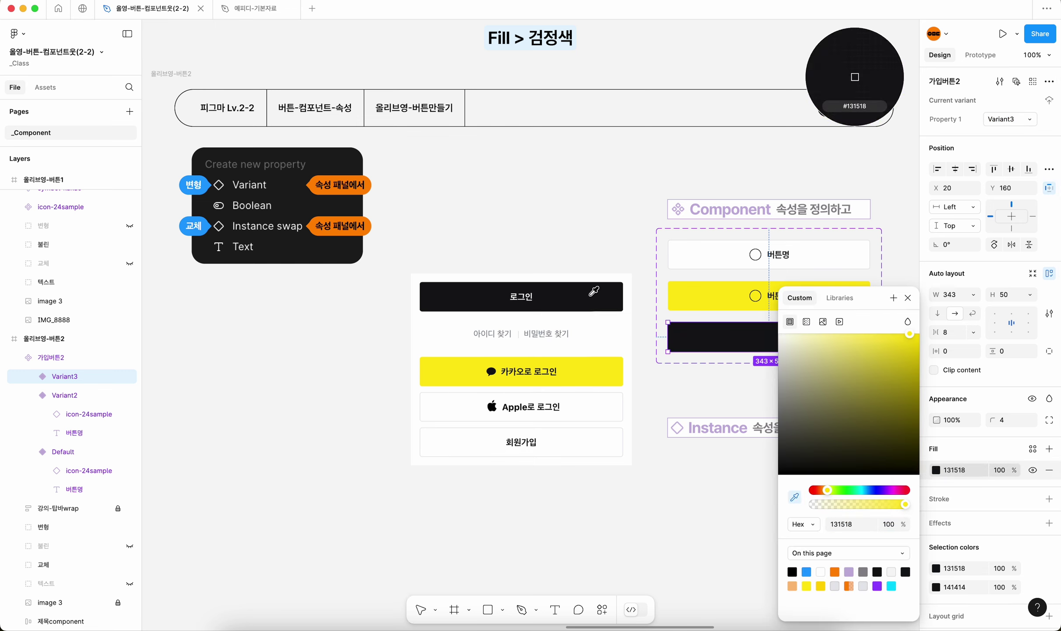
click(908, 298)
Step: Set the fill of the 버튼명 text in the black variant to white
double_click(778, 341)
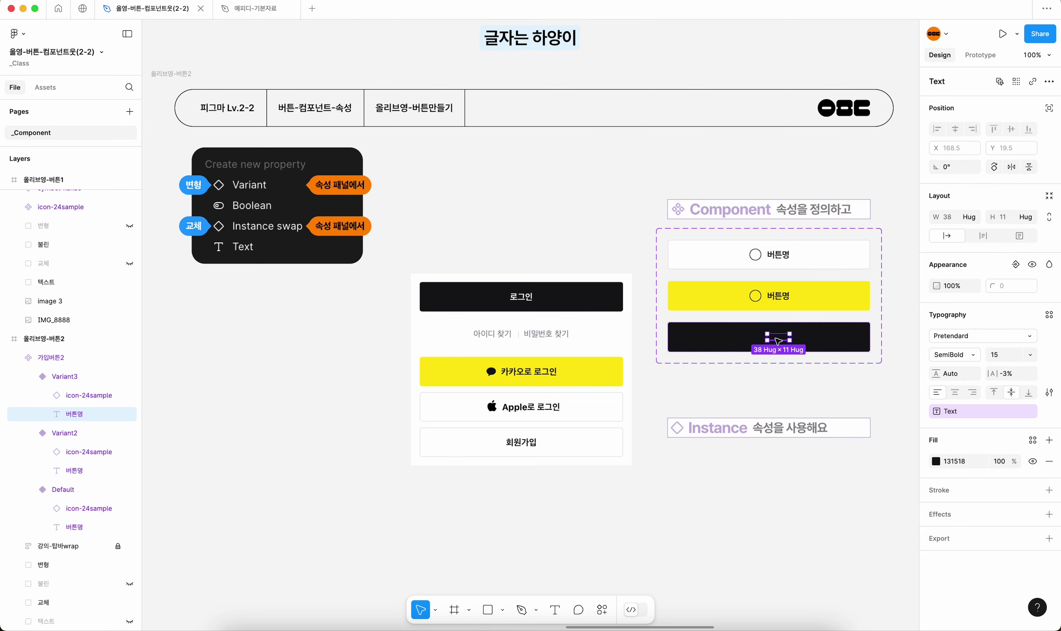
click(936, 462)
click(779, 335)
click(908, 298)
click(765, 460)
Step: Rename the 가입버튼2 component set's variant property from Property 1 to 배경
click(836, 357)
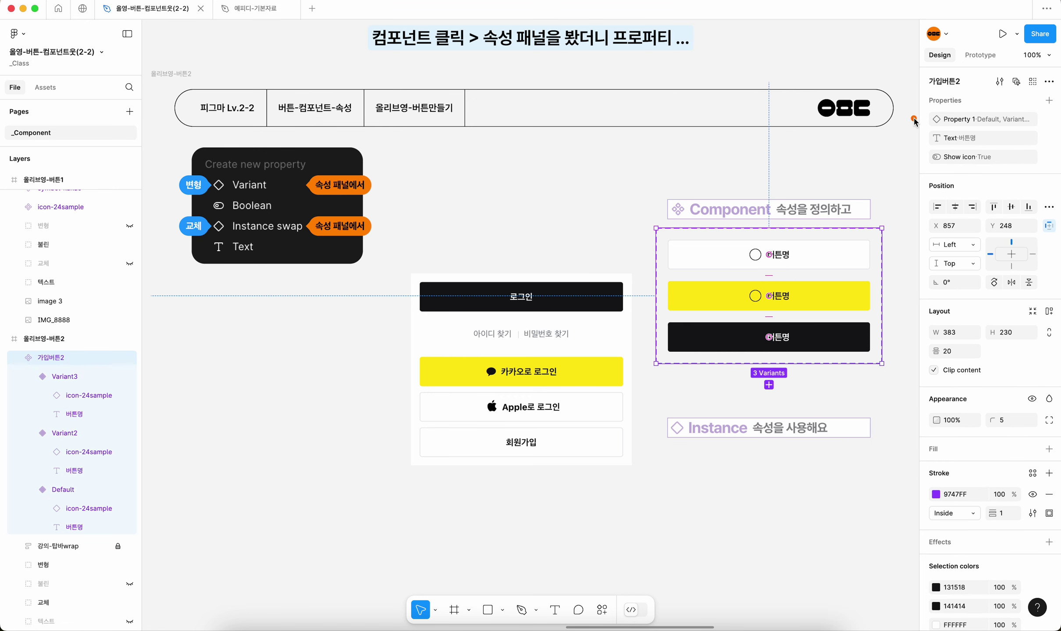
double_click(956, 122)
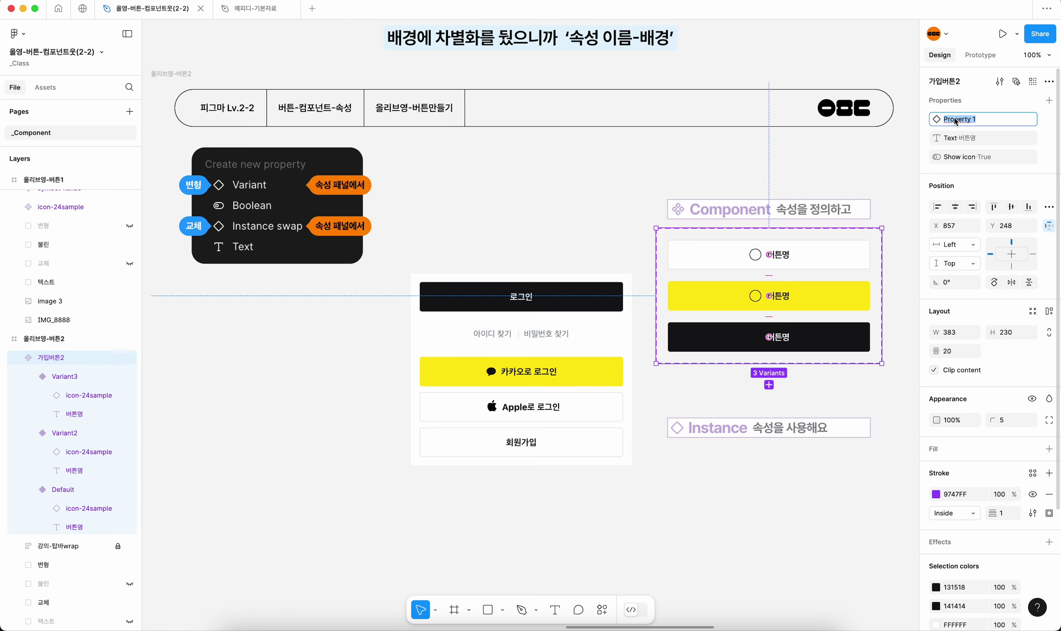
text(배겨)
key(Return)
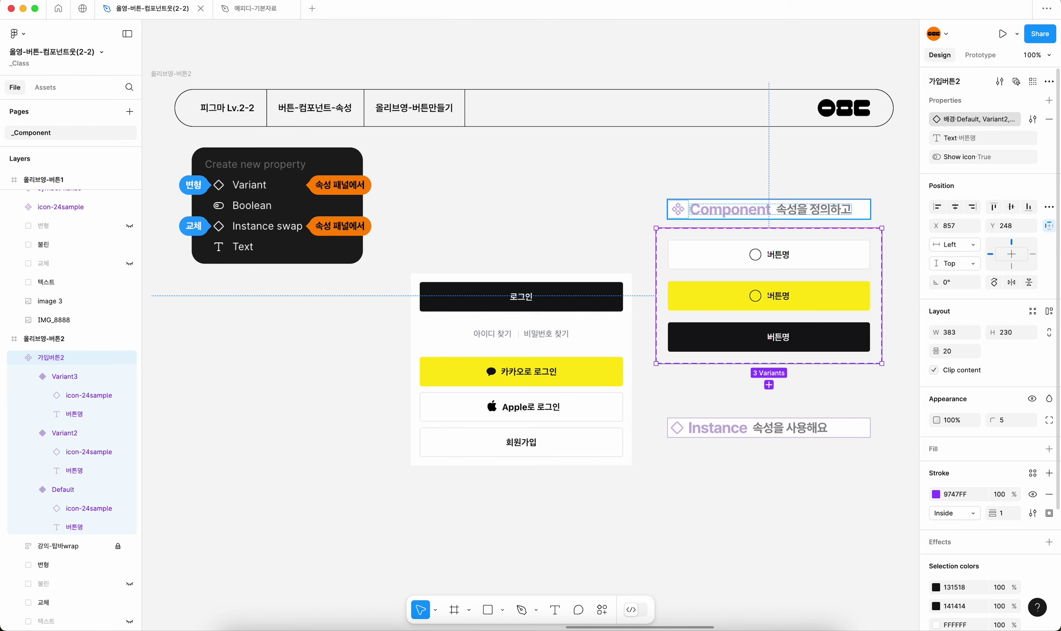
Step: Set the 배경 value of the white outlined variant to 회색테두리
click(826, 256)
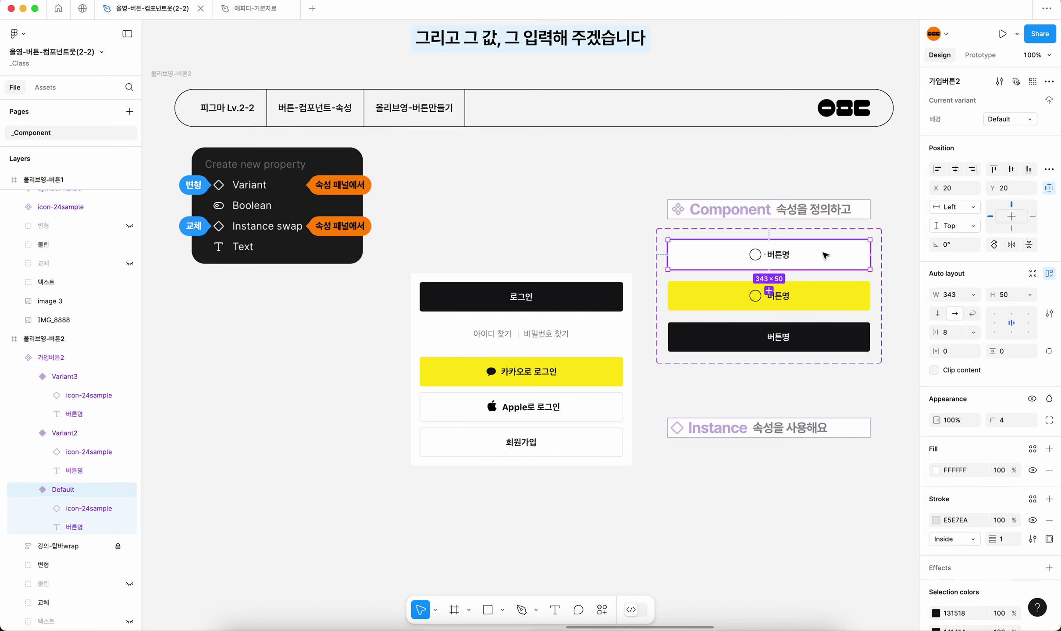
double_click(1005, 121)
text(회)
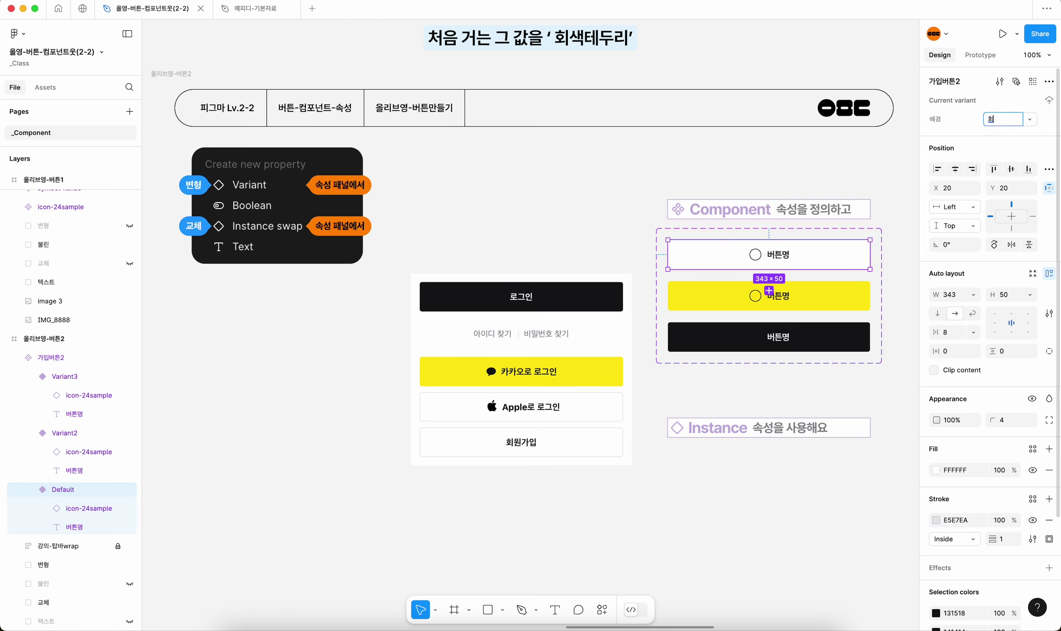
text(색테두리)
key(Return)
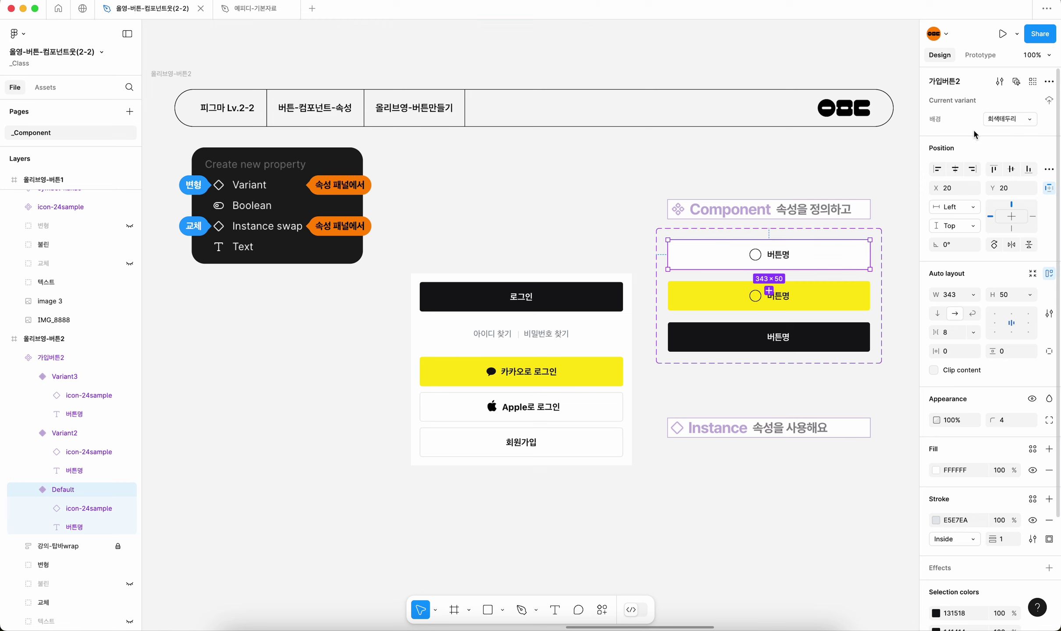
Step: Set the 배경 value of the yellow variant to 노랑바탕
click(810, 297)
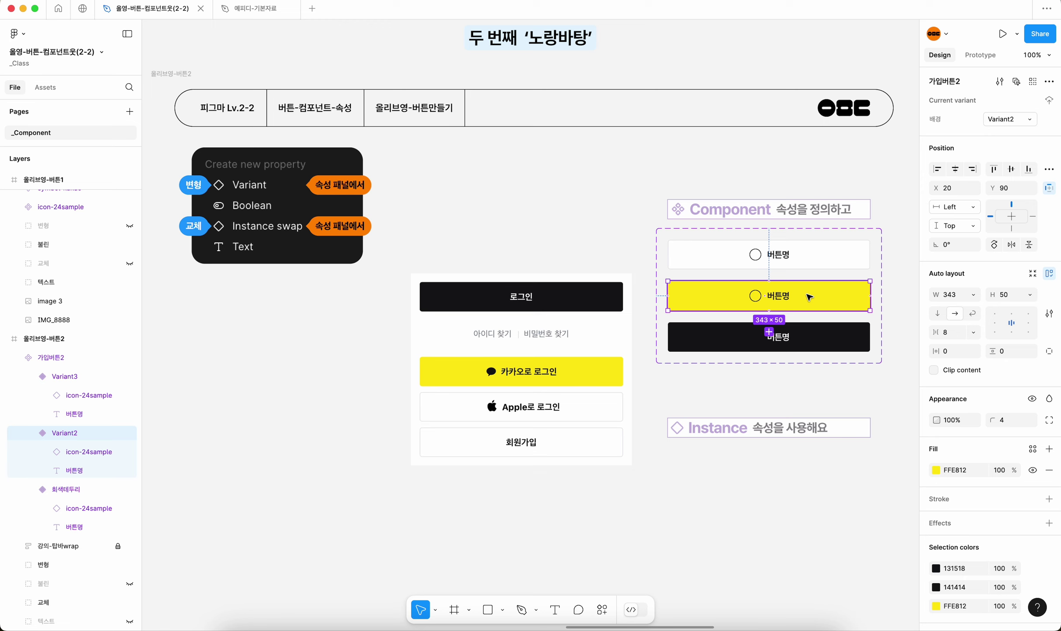
click(1007, 120)
text(노랑)
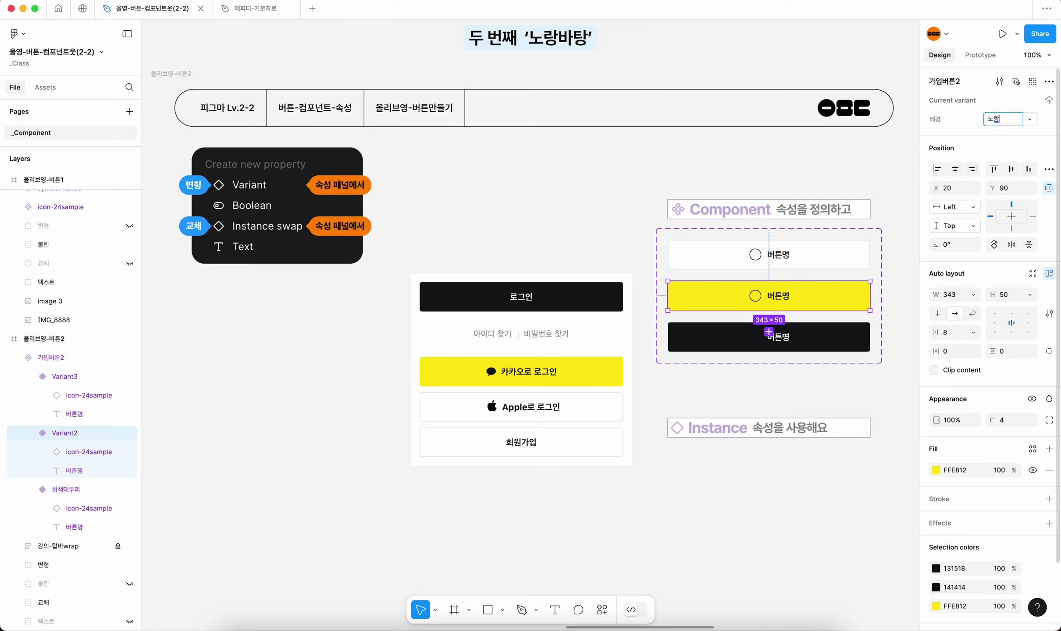
text(바탕)
key(Return)
Step: Set the 배경 value of the black variant to 검정바탕
click(819, 344)
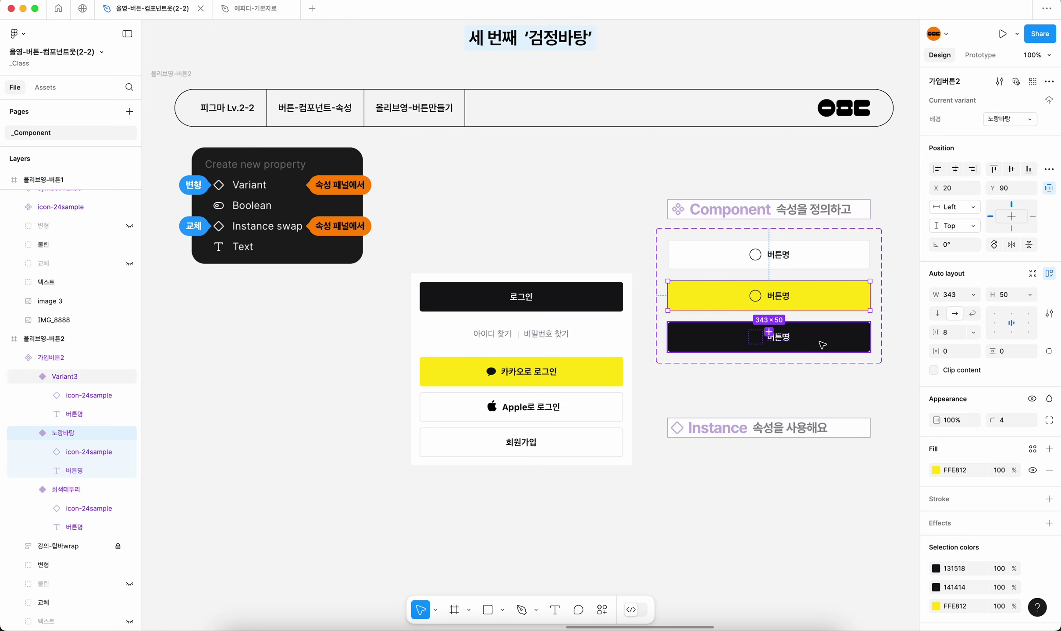
click(1001, 121)
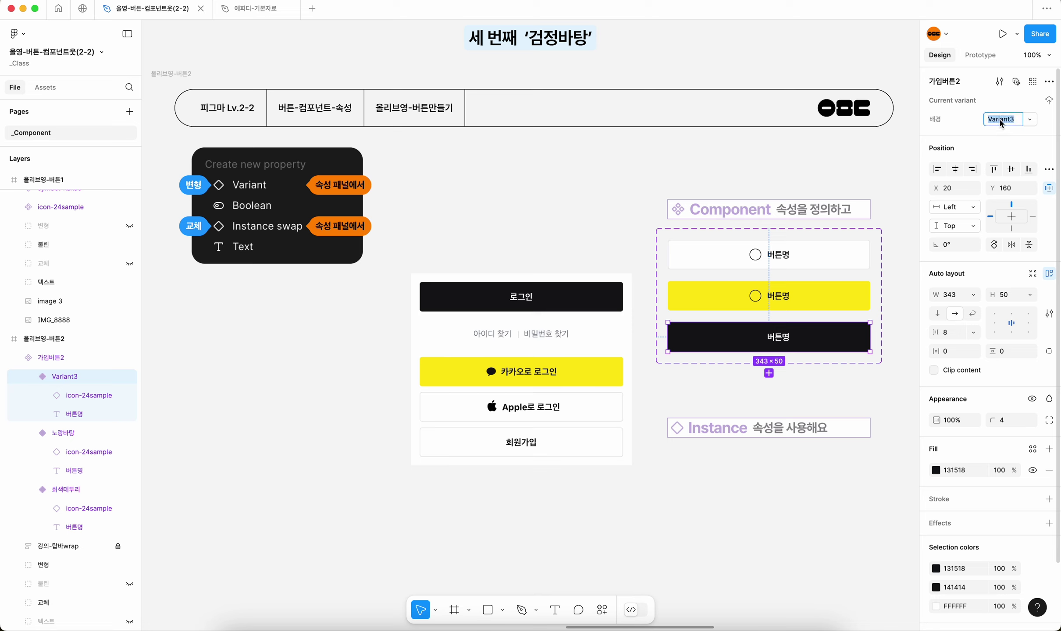
text(거)
text(정바탕)
key(Return)
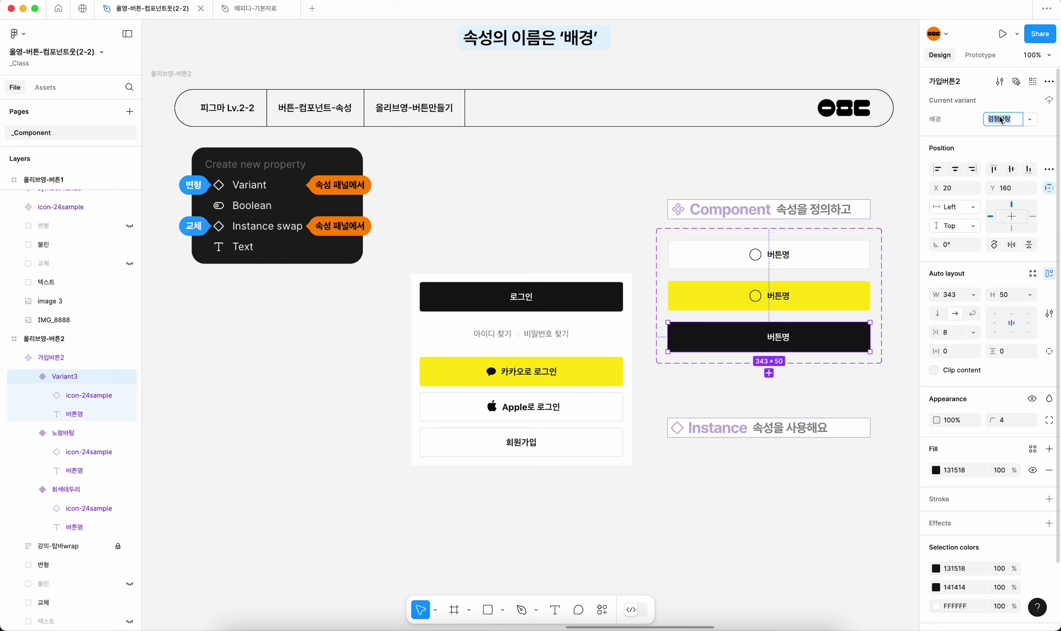
click(851, 262)
click(849, 300)
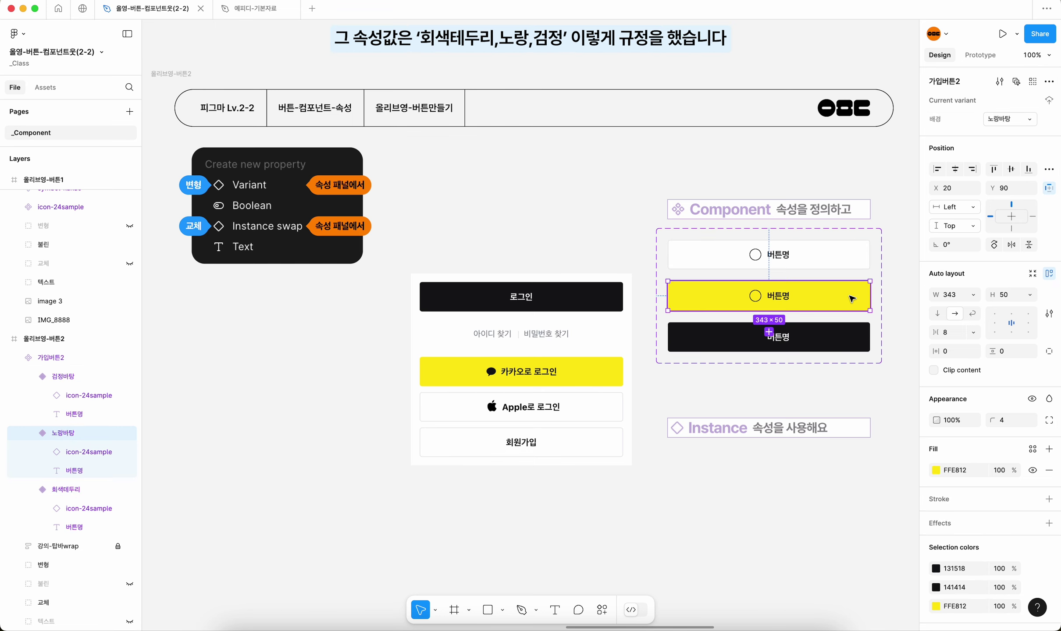
click(849, 338)
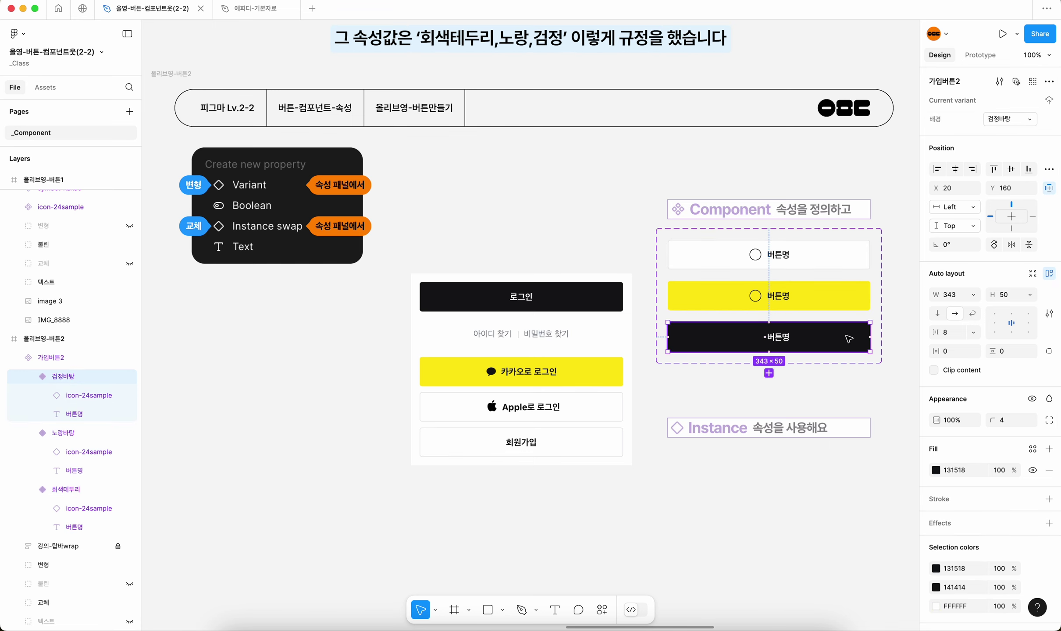
click(847, 374)
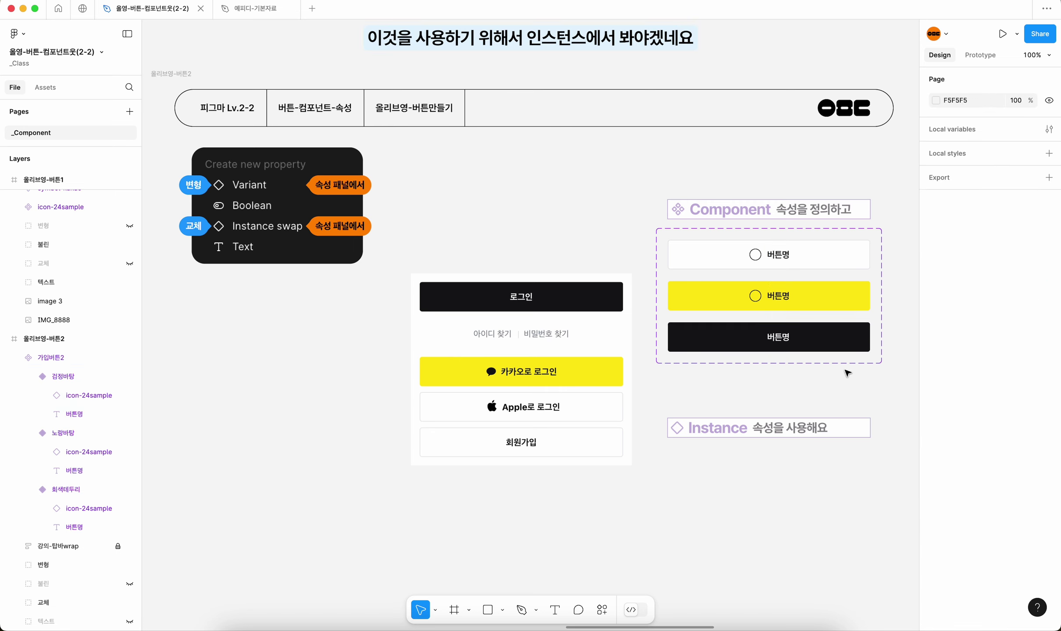
Step: Place an instance of the 회색테두리 variant below the Instance heading and switch its 배경 to 노랑바탕 and finally 검정바탕
click(808, 262)
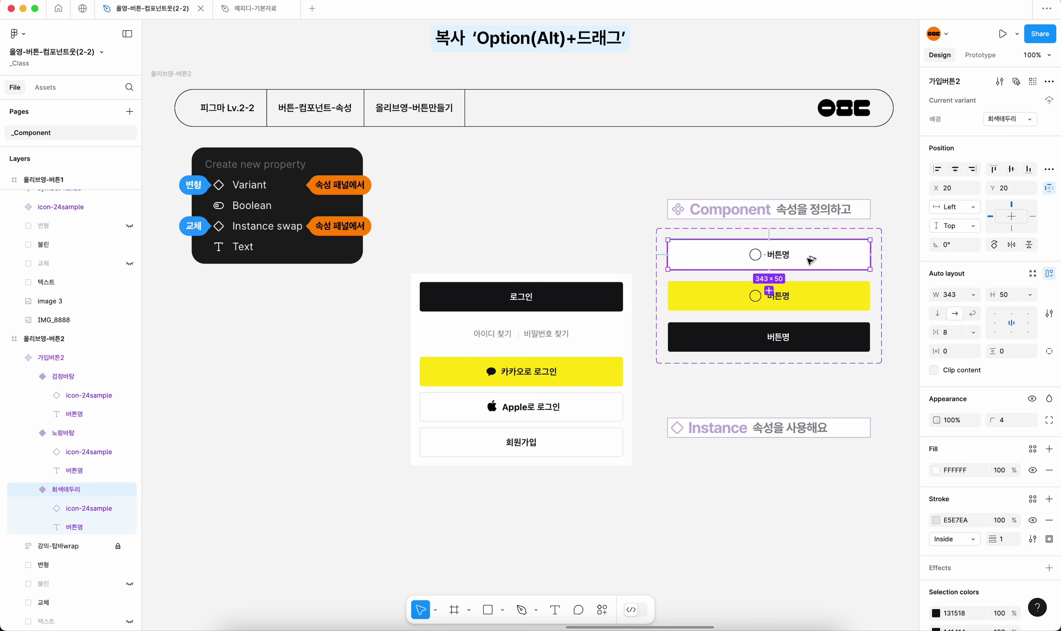
drag(810, 259, 807, 473)
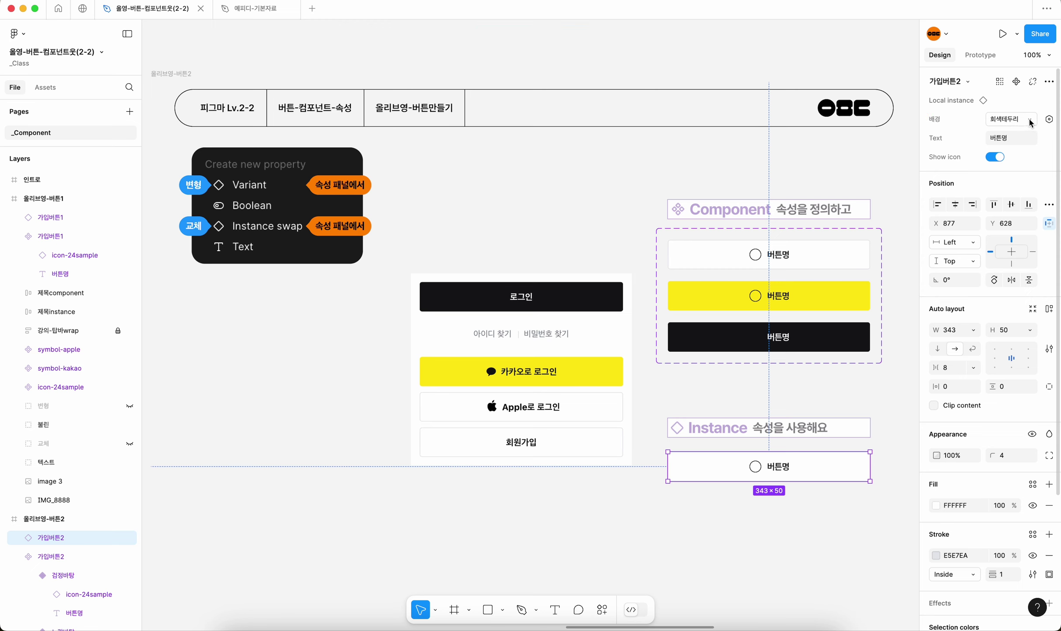
click(1031, 123)
click(988, 133)
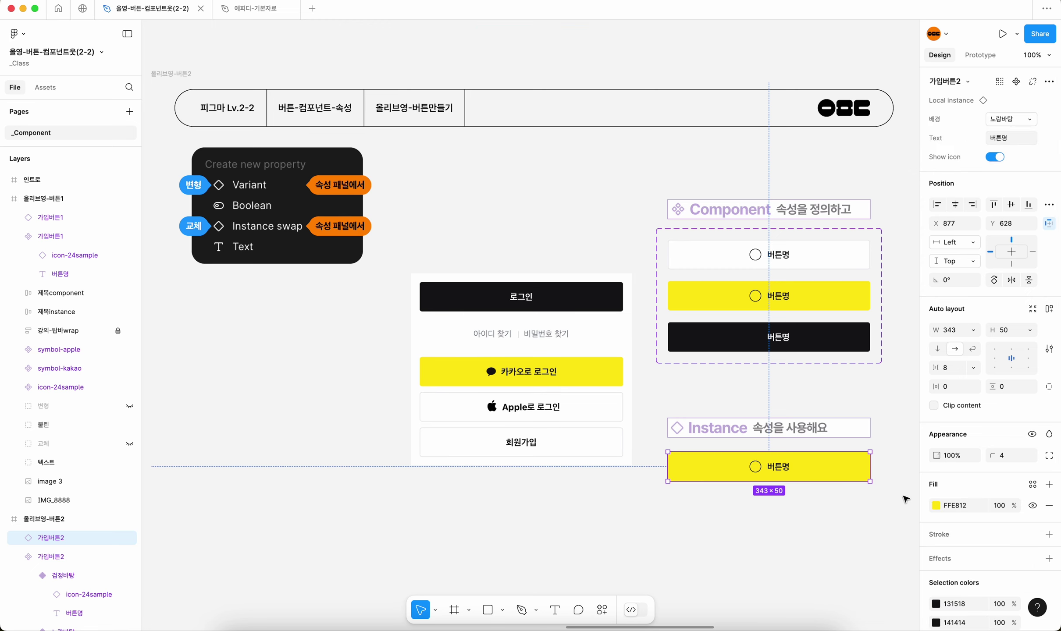
click(1028, 121)
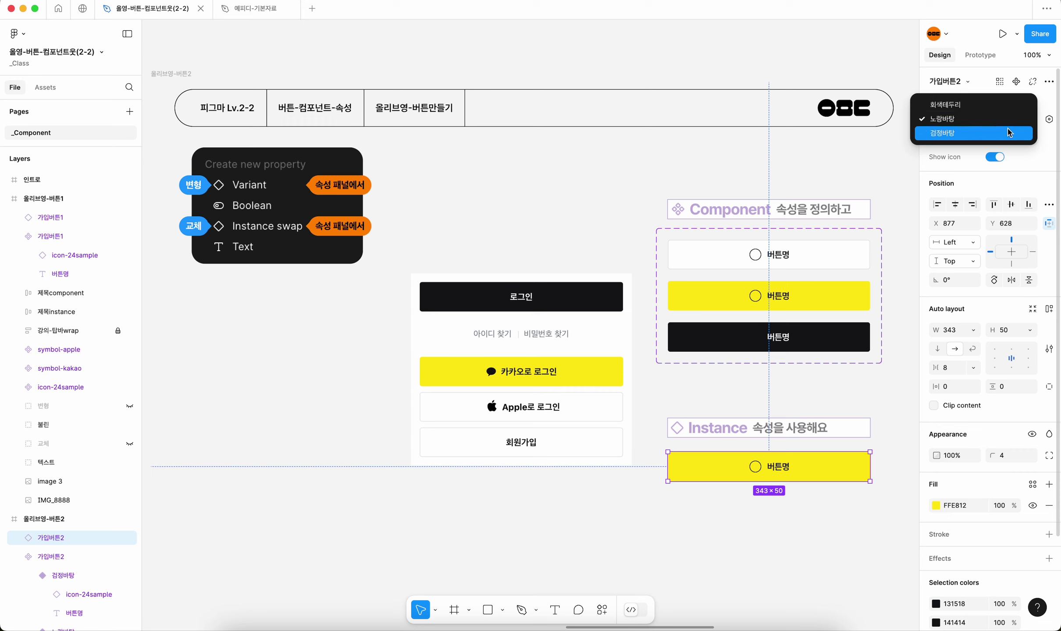
click(1008, 133)
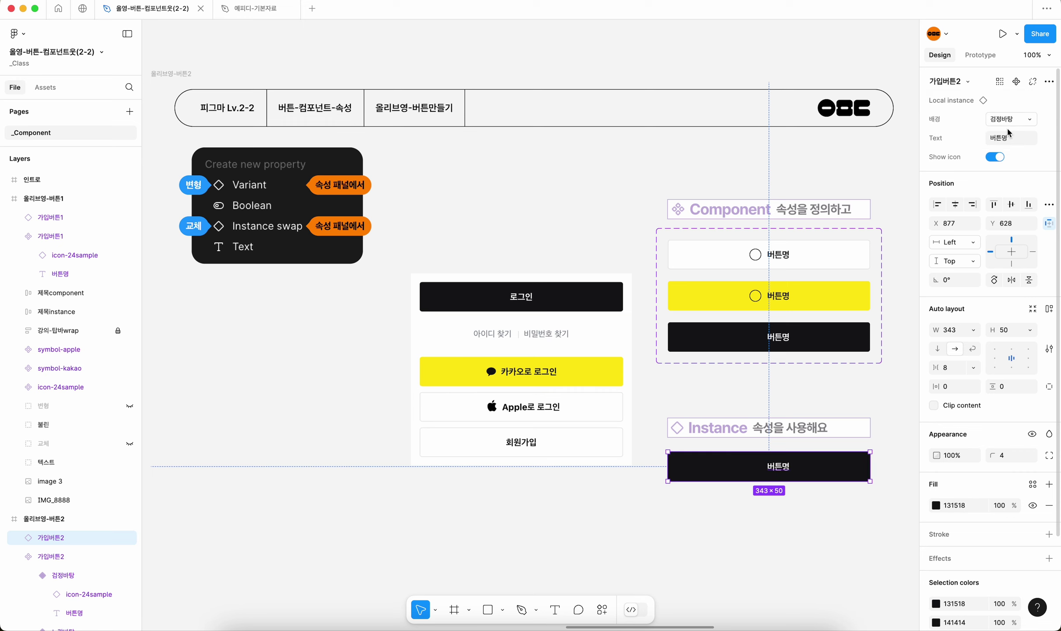
click(690, 397)
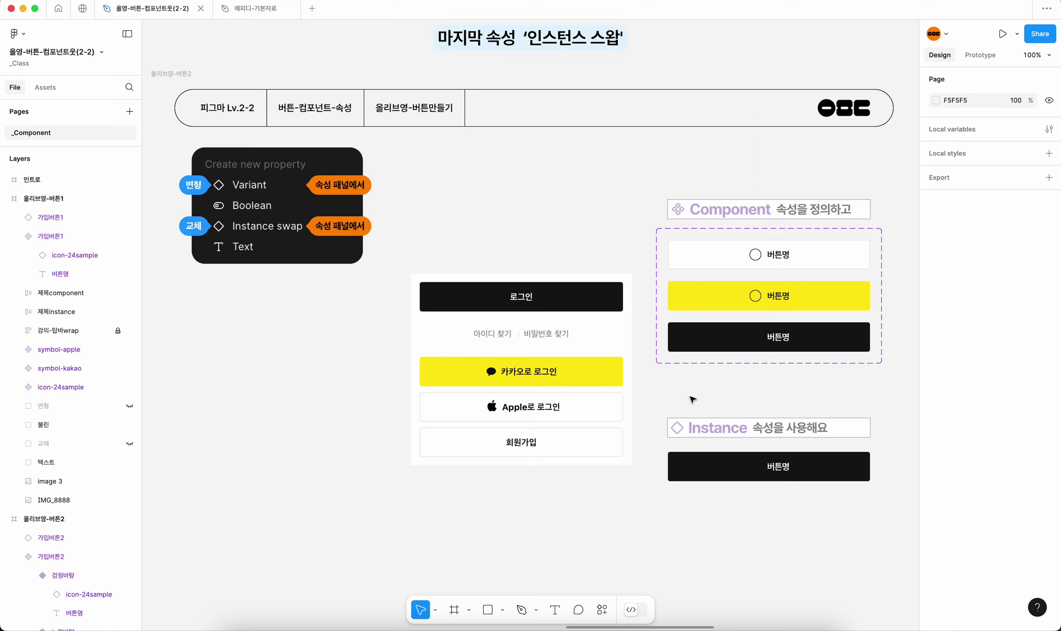
click(312, 231)
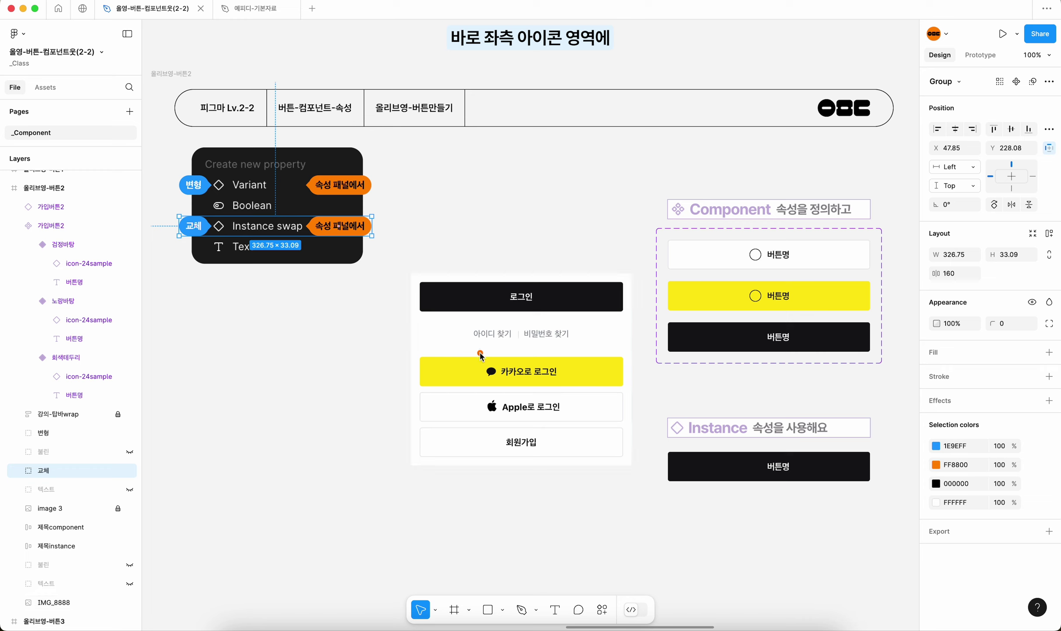
drag(480, 348, 482, 427)
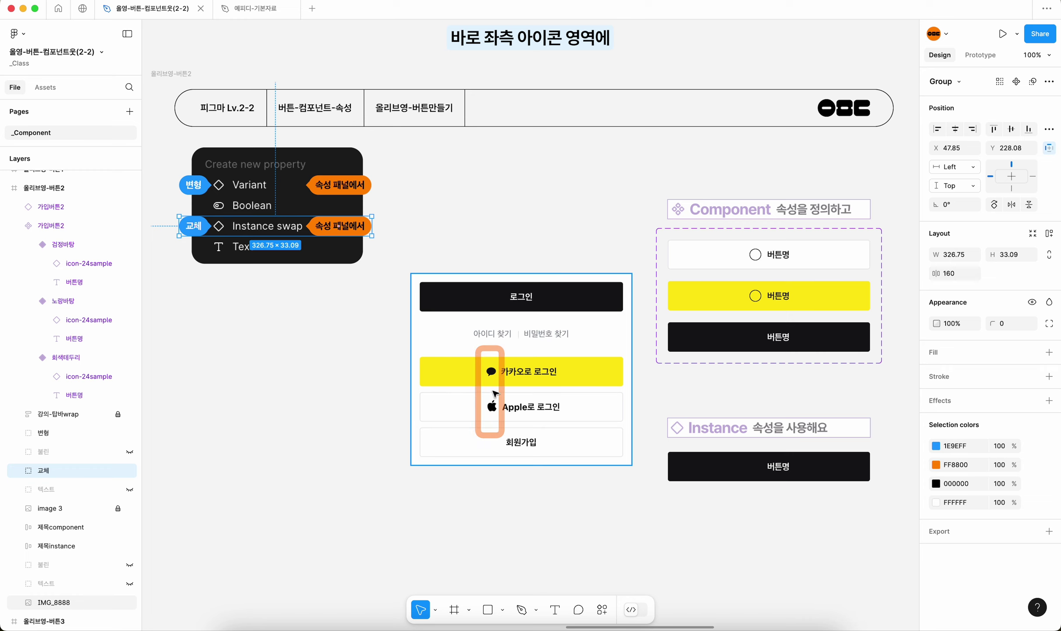
mouse_move(477, 360)
mouse_down()
mouse_move(505, 390)
mouse_move(480, 419)
mouse_move(505, 420)
mouse_up()
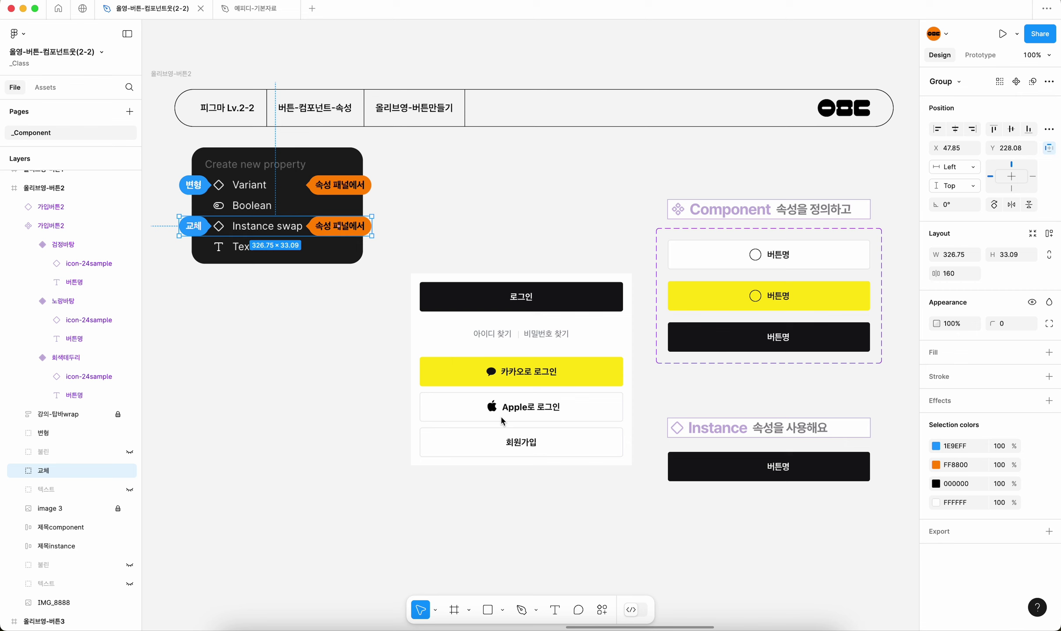
Step: Start an instance swap property named 심볼 on the matching icon-24sample layers of all three variants
click(755, 257)
double_click(755, 257)
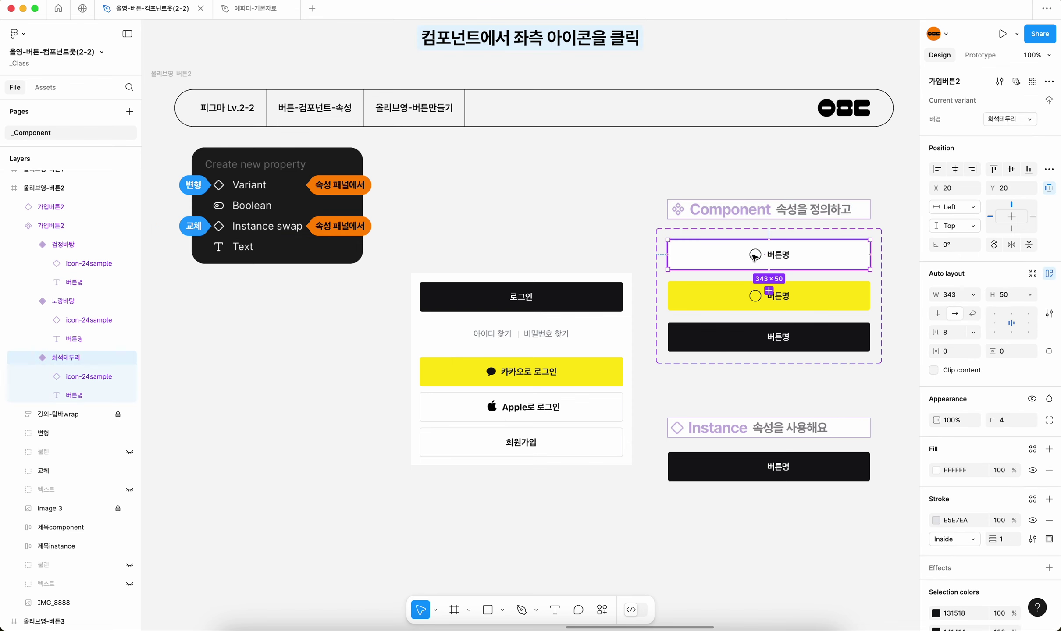
double_click(755, 257)
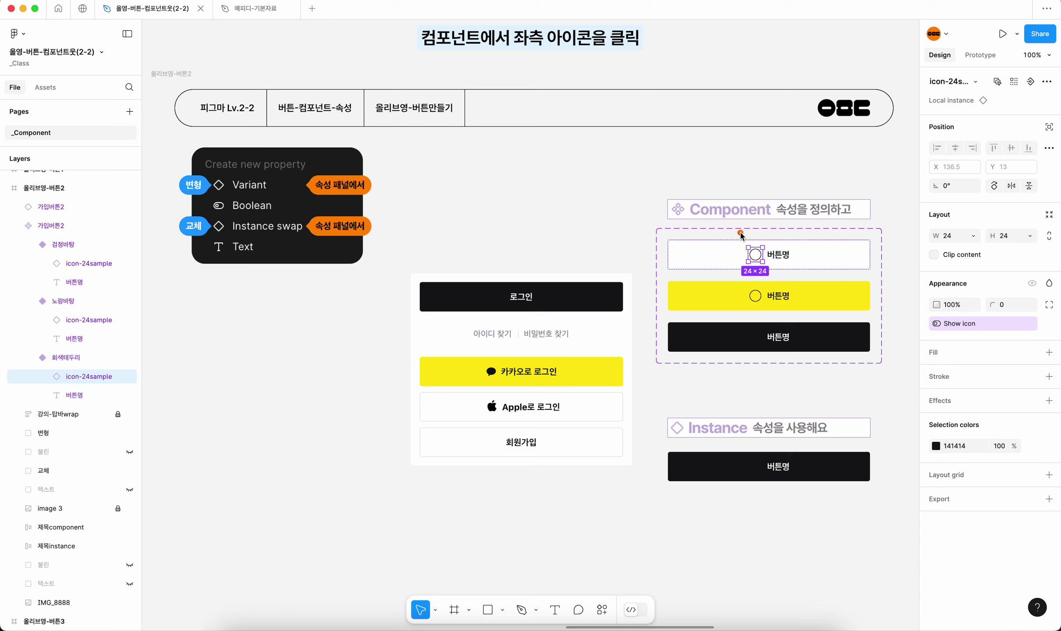
drag(737, 230, 770, 363)
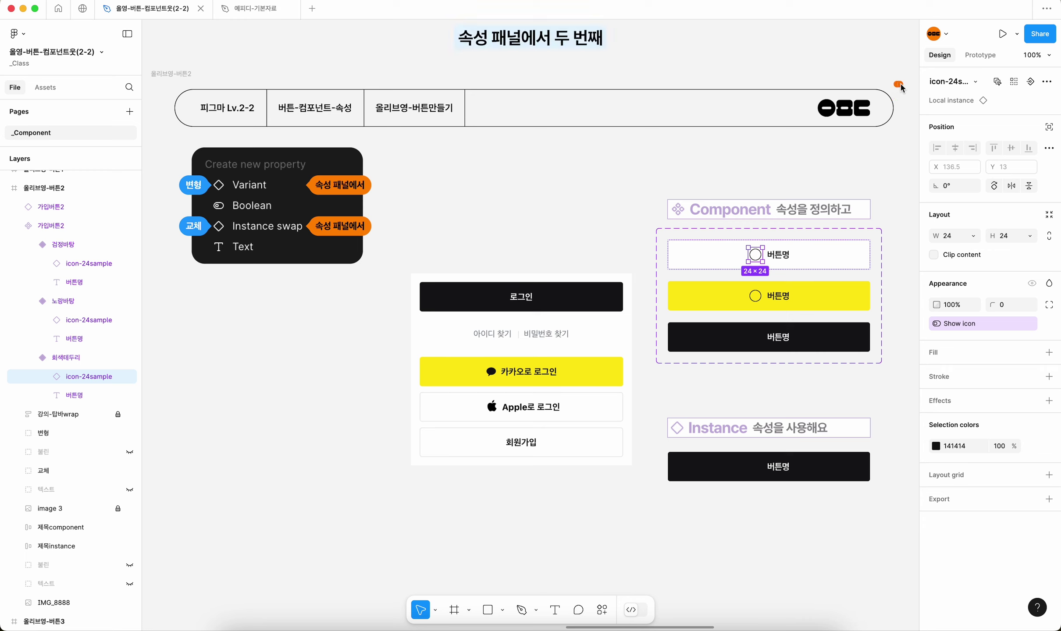
drag(894, 83, 928, 83)
drag(1005, 74, 1023, 98)
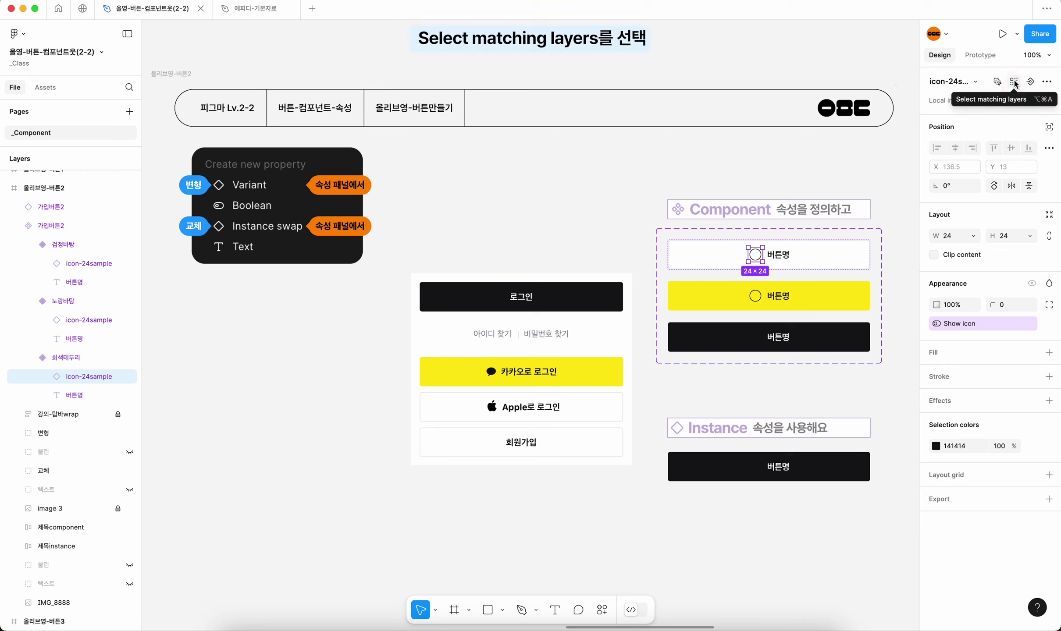
click(1015, 82)
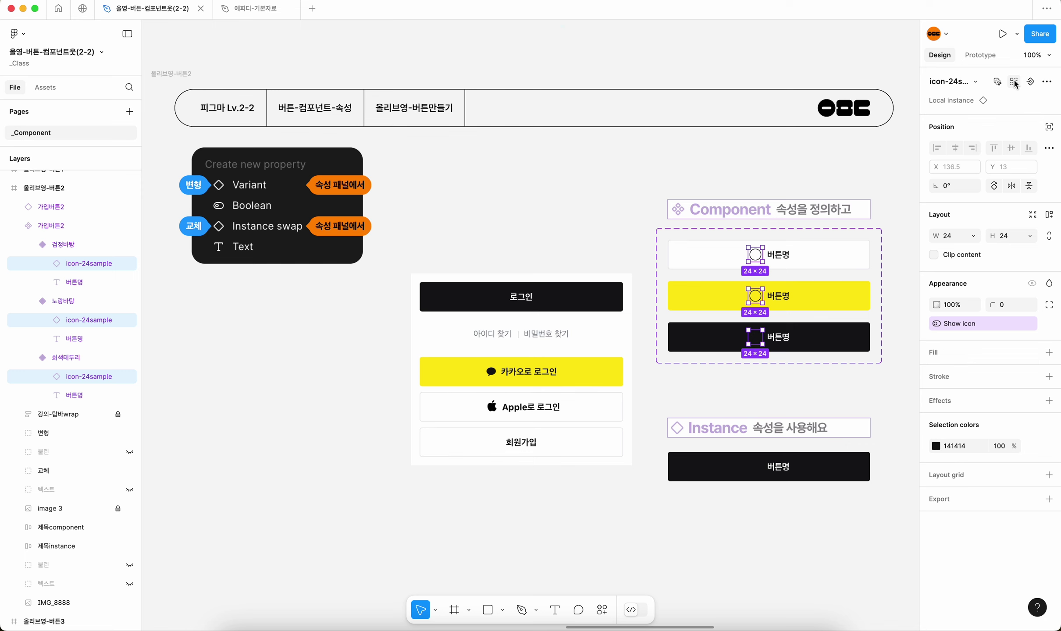
mouse_move(755, 204)
mouse_down()
mouse_move(799, 385)
mouse_move(741, 375)
mouse_up()
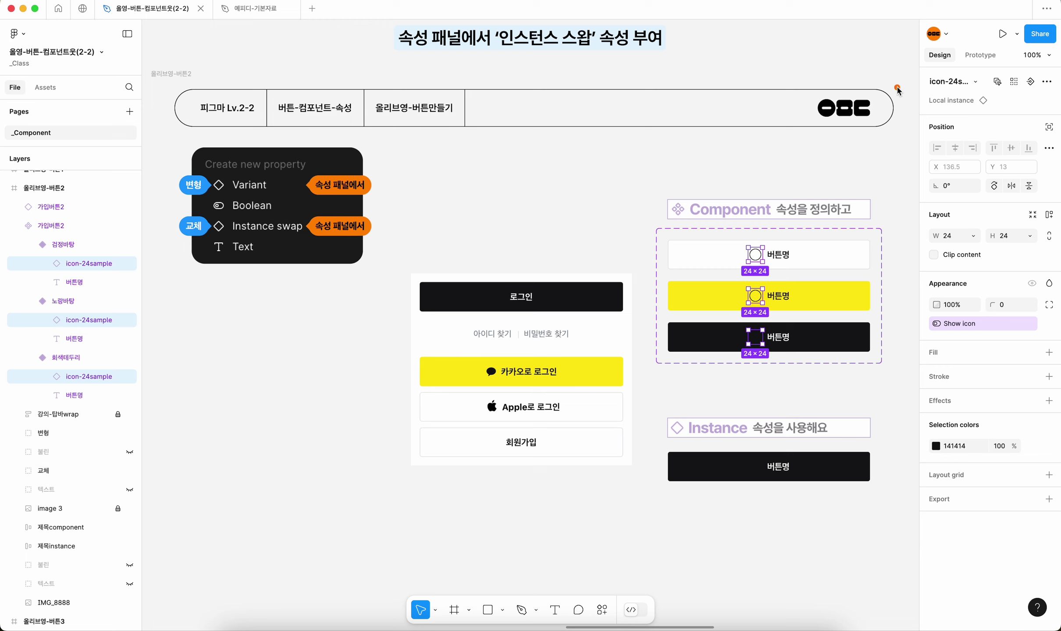
click(1031, 82)
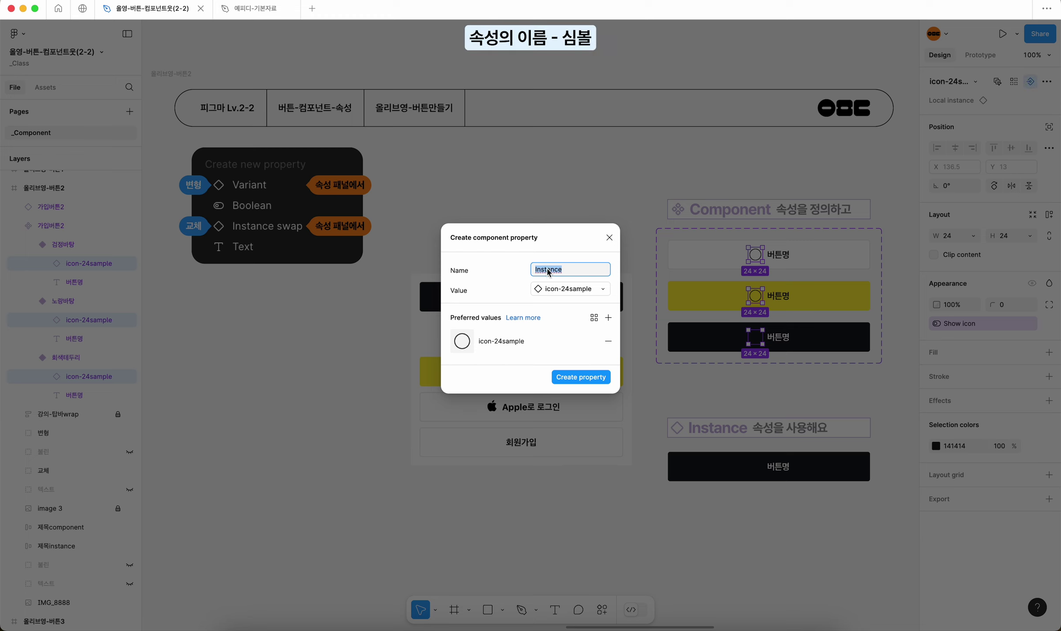
text(심볼)
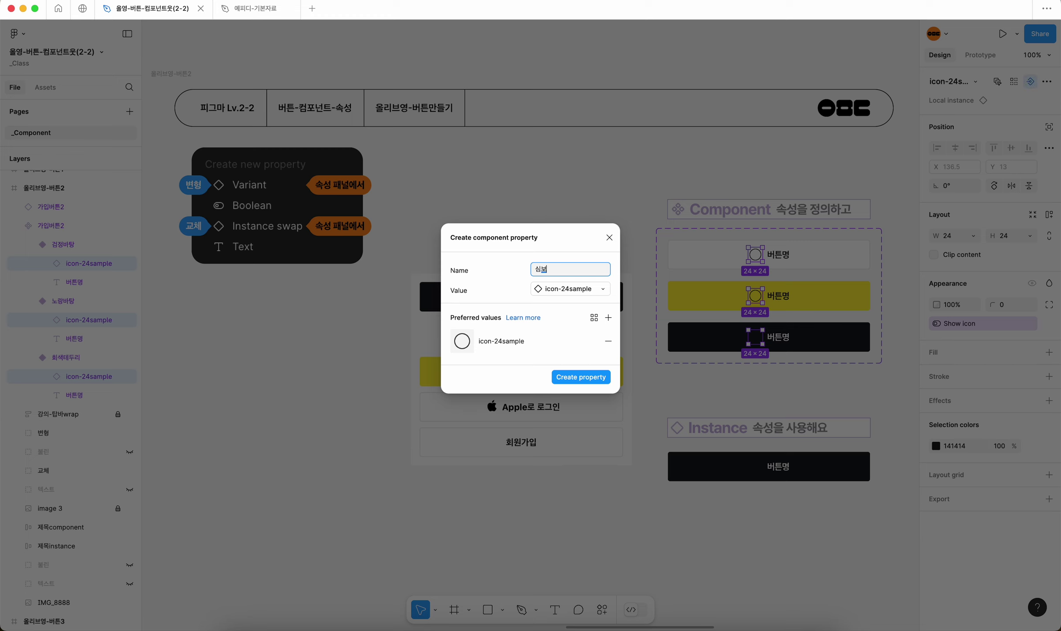
Step: Add symbol-apple and symbol-kakao to the 심볼 property's preferred values and create the property
click(608, 318)
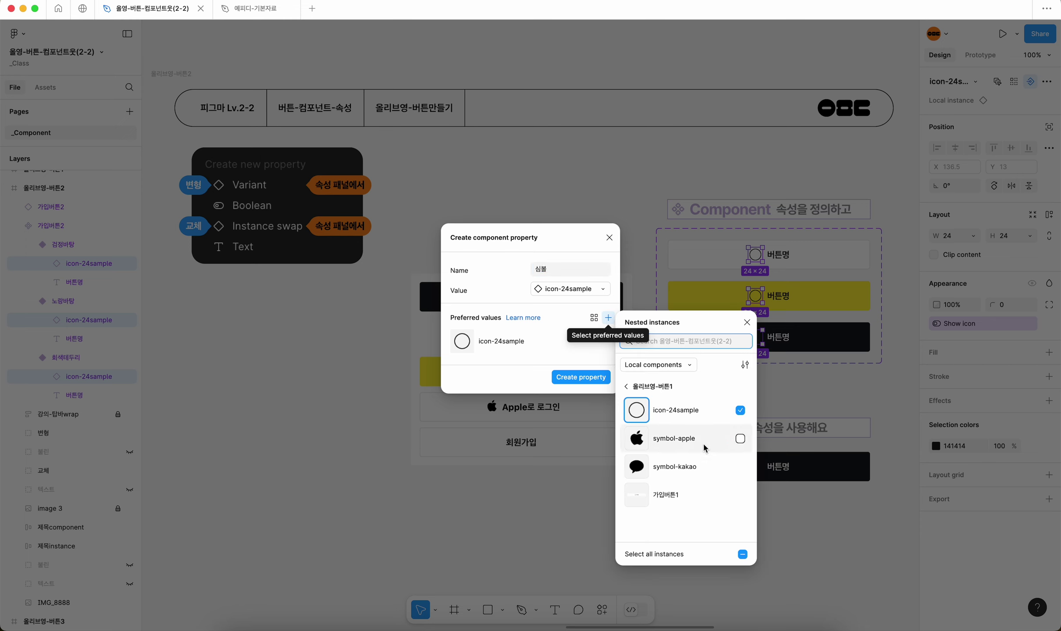
click(740, 439)
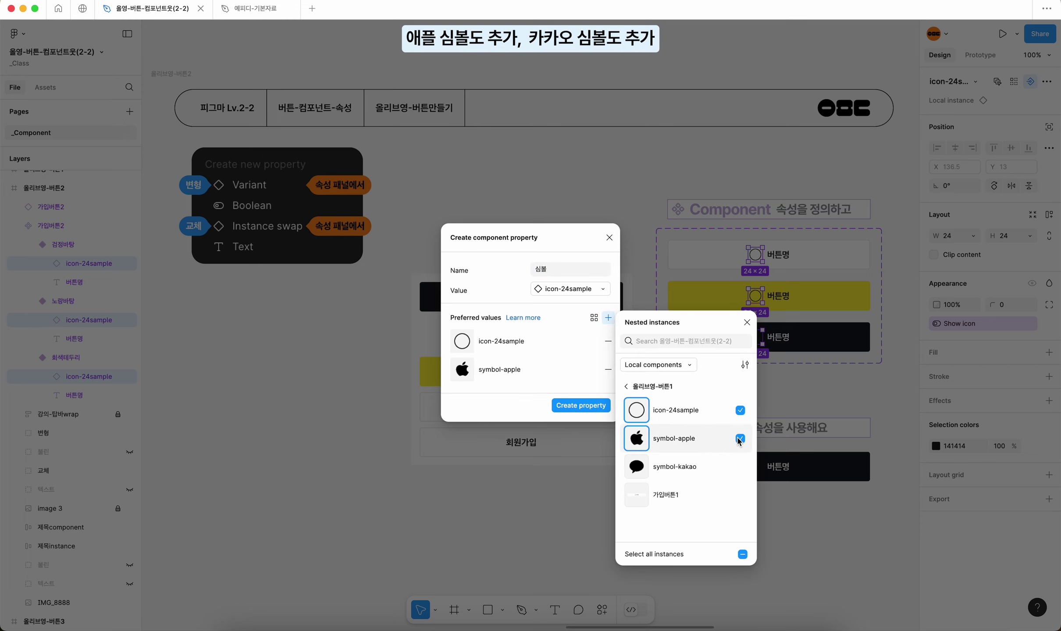
click(740, 468)
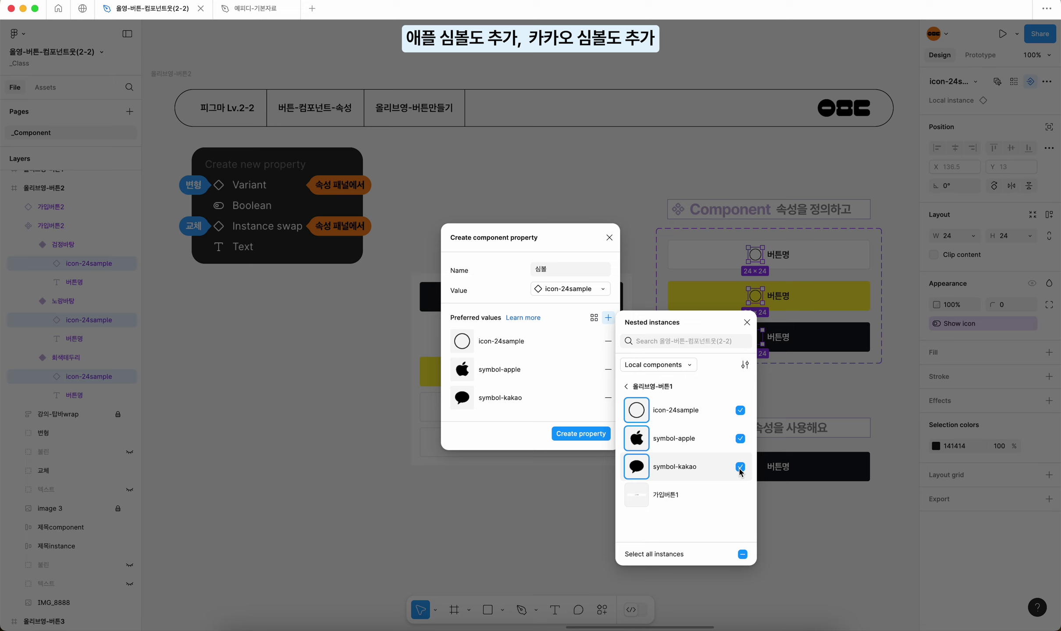
click(747, 323)
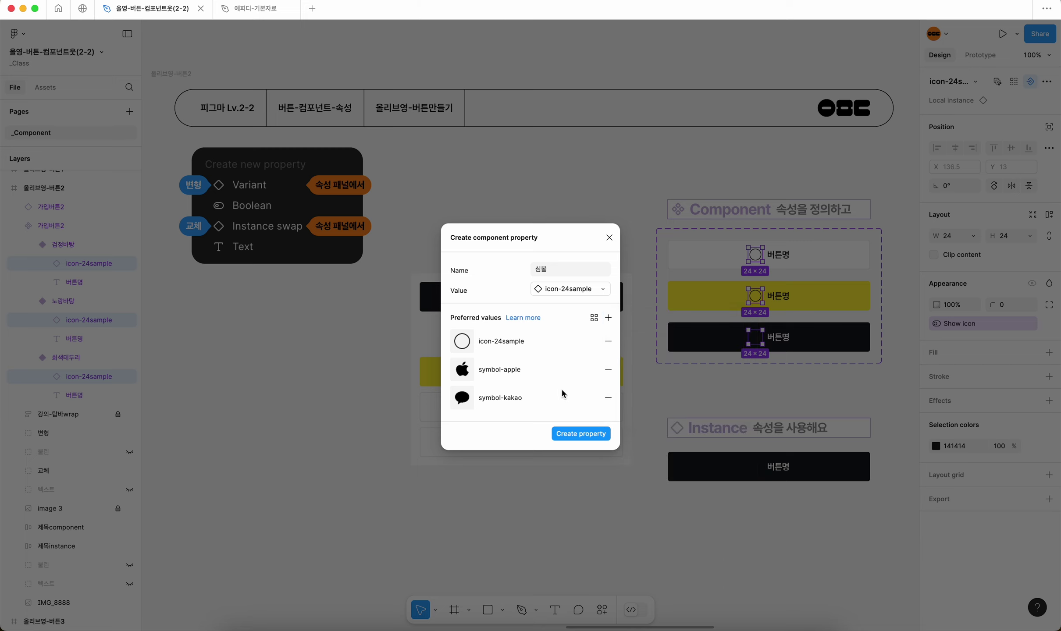
click(574, 434)
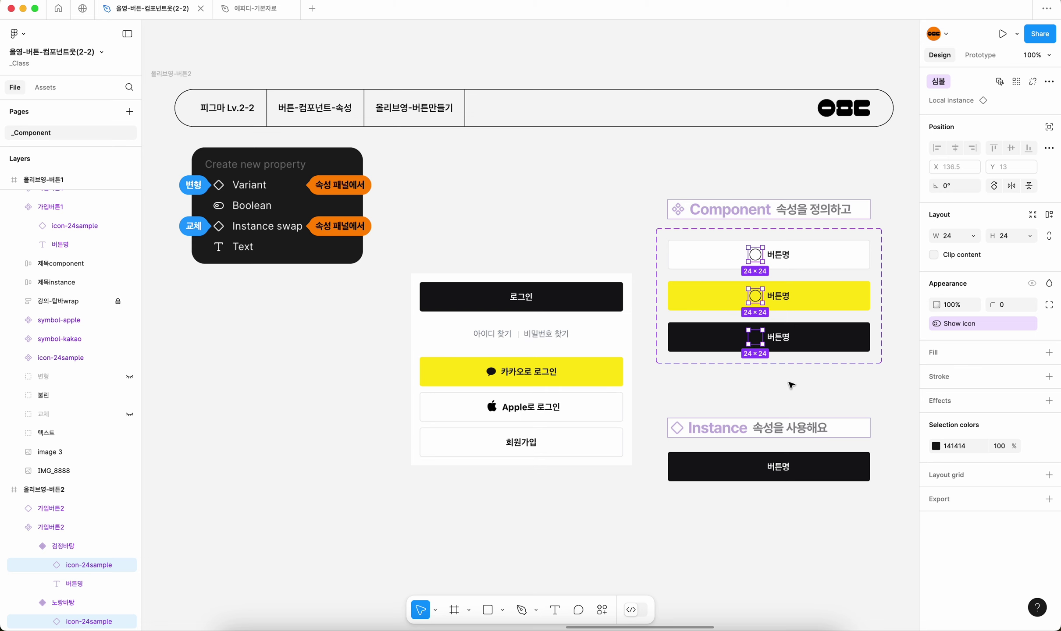
click(791, 385)
Step: Switch the 배경 of the button instance below the Instance heading to 노랑바탕
click(739, 473)
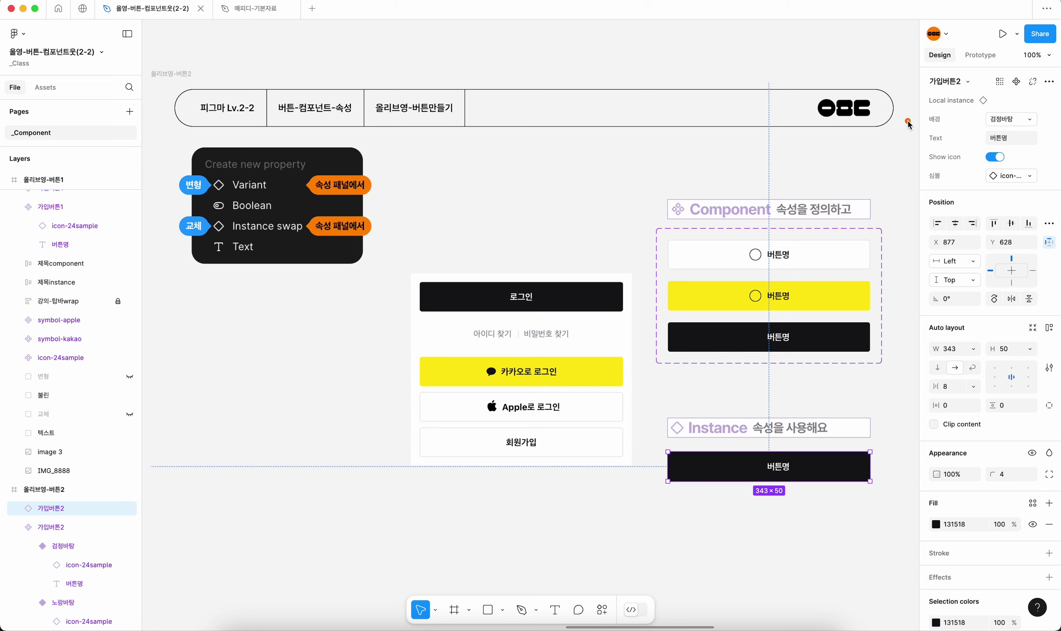
click(1026, 127)
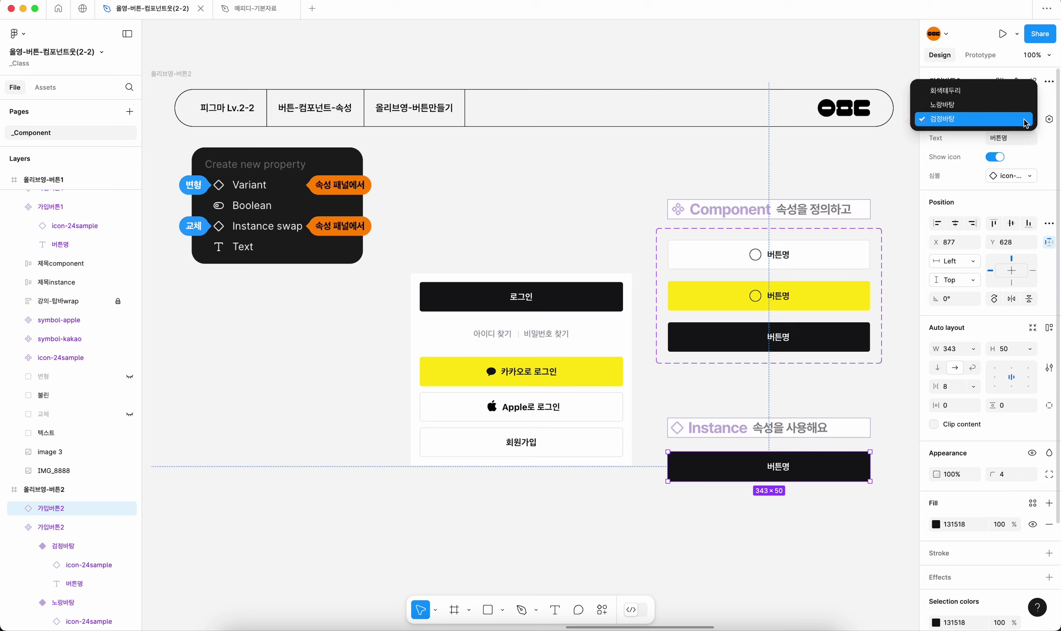
click(961, 105)
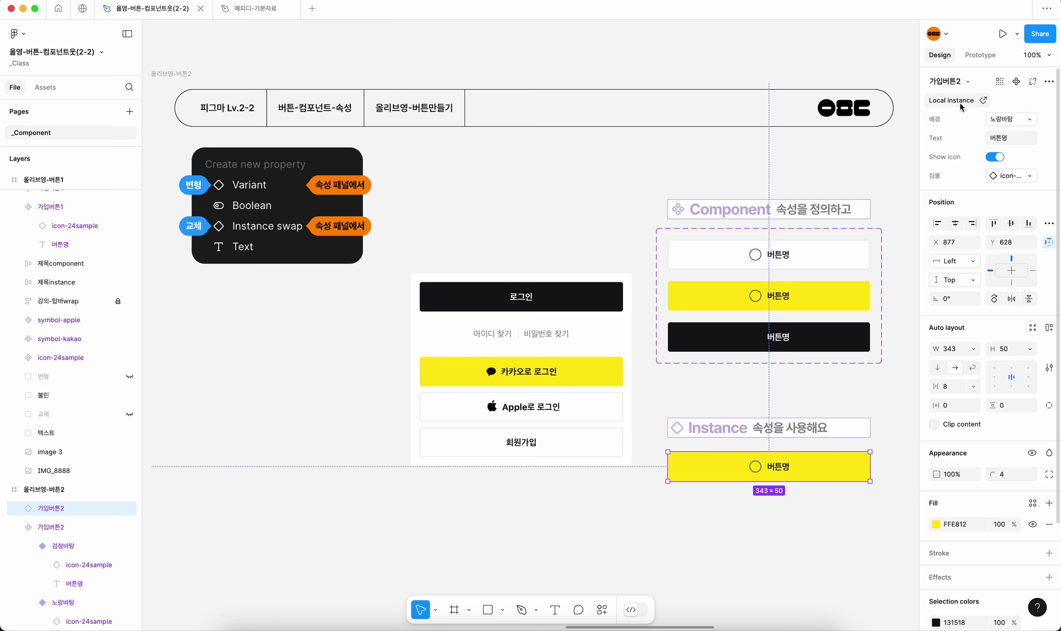
Step: Set the yellow instance's Text to 카카오로 로그인 and swap its 심볼 to symbol-kakao
click(1008, 139)
text(ㅋ)
text(카오로 록)
text(그인)
key(Return)
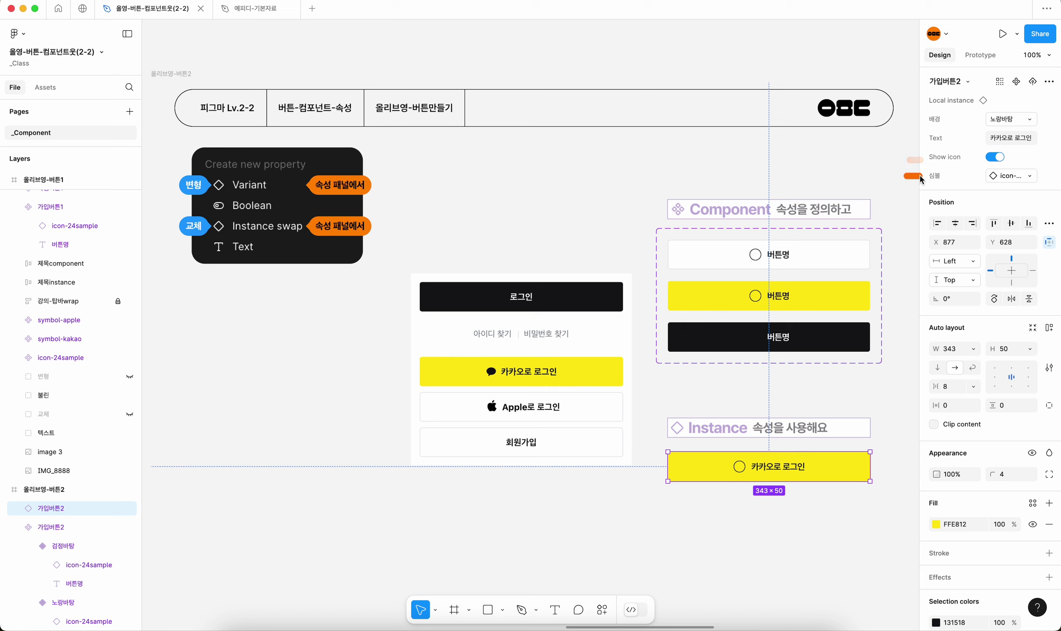
click(1029, 179)
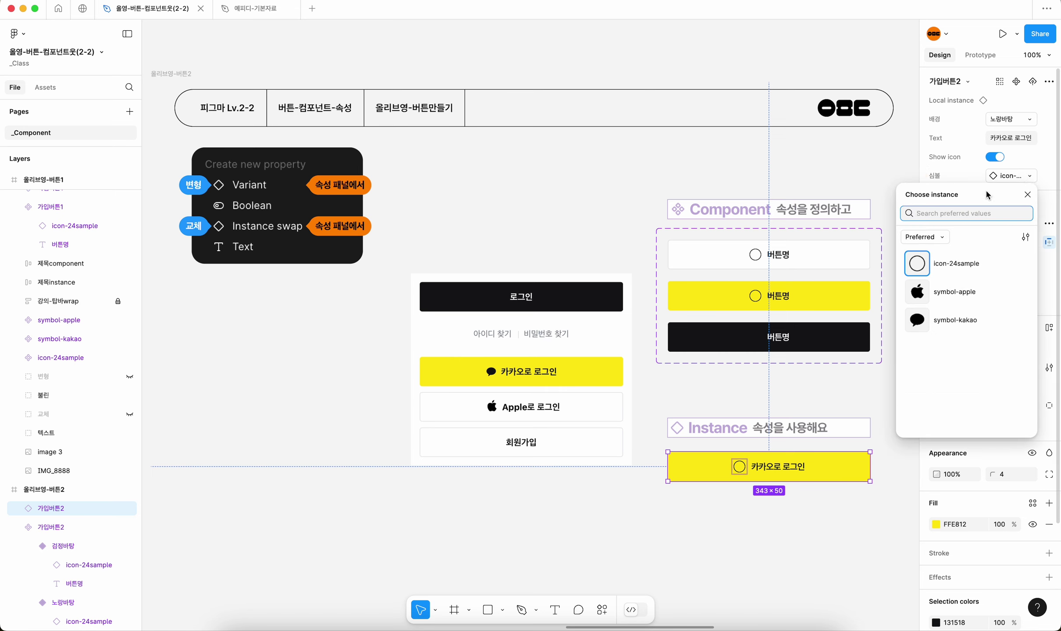
click(952, 323)
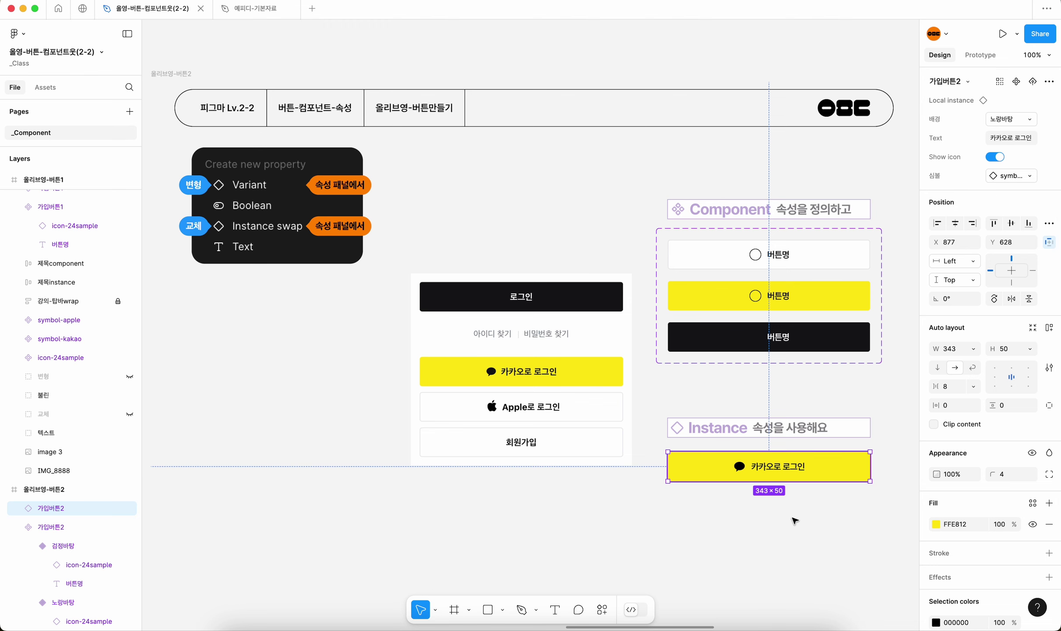
Step: Duplicate the 카카오로 로그인 instance directly below and switch the upper one's 배경 to 검정바탕
drag(801, 473, 801, 513)
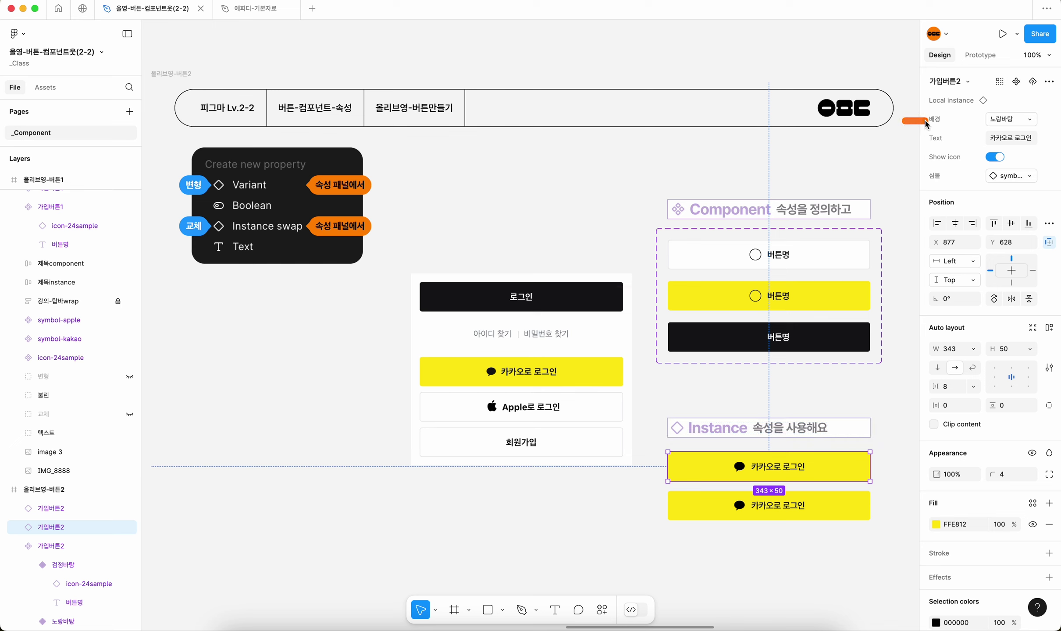
click(1009, 122)
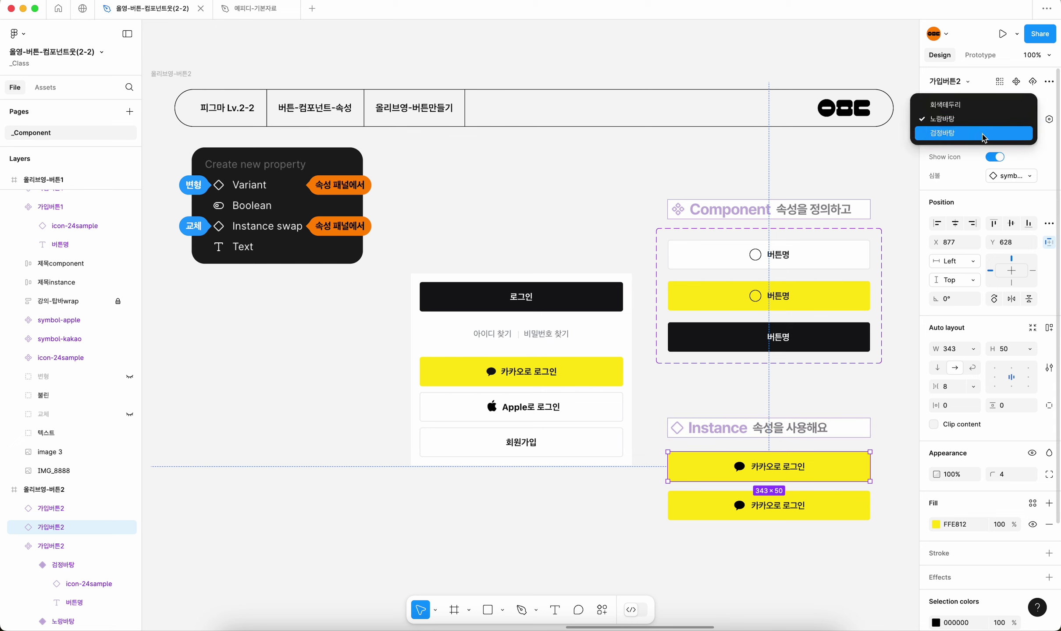
click(984, 134)
Step: Shorten the black instance's Text to 로그인 and turn off its Show icon property
click(1016, 138)
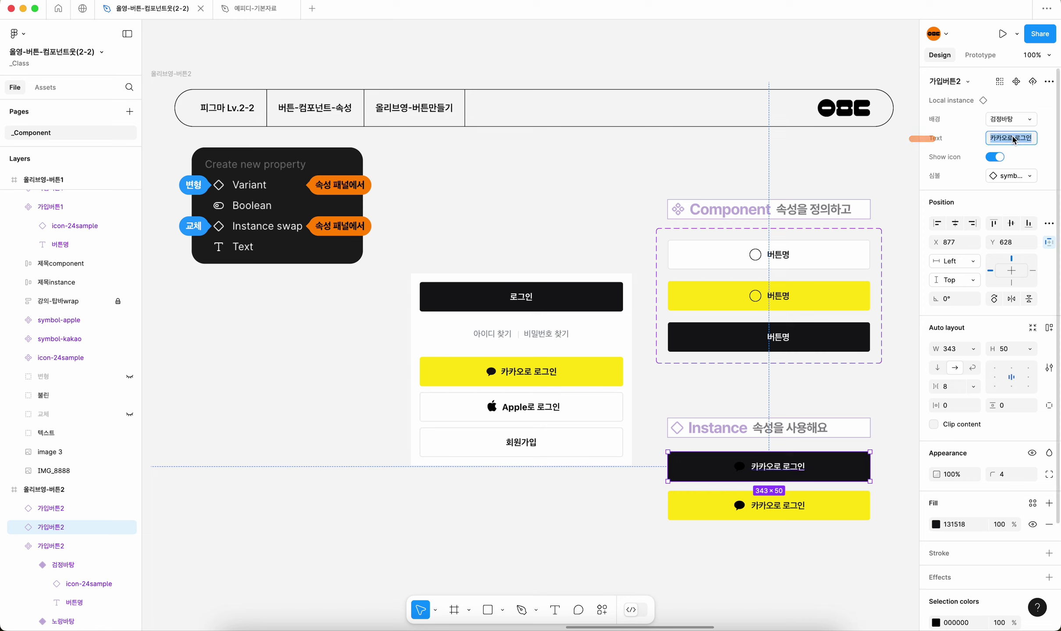
drag(1016, 138, 960, 142)
key(BackSpace)
key(Return)
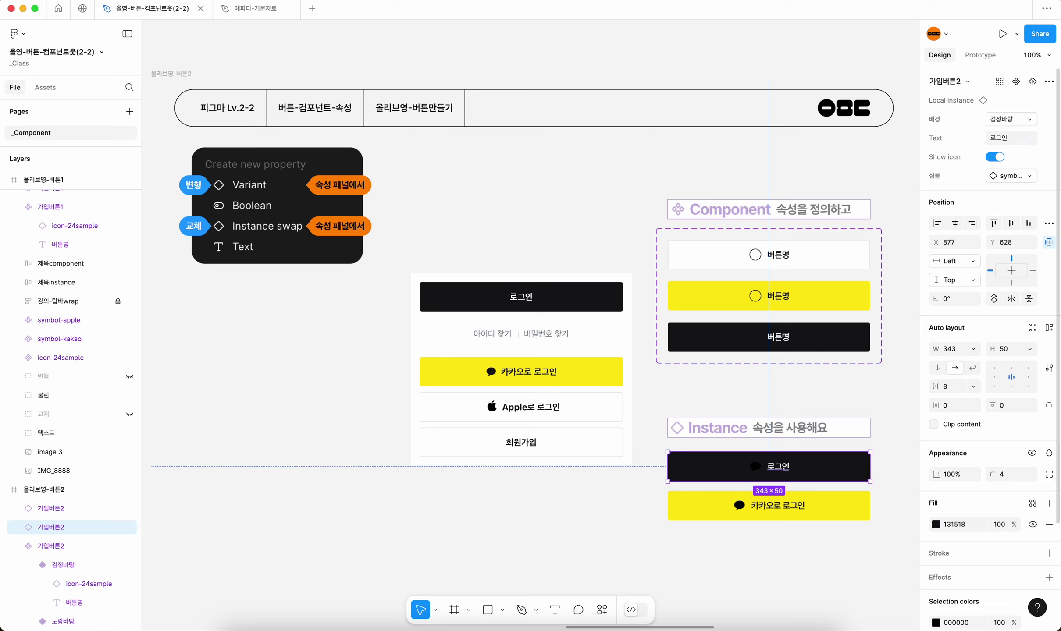
click(993, 157)
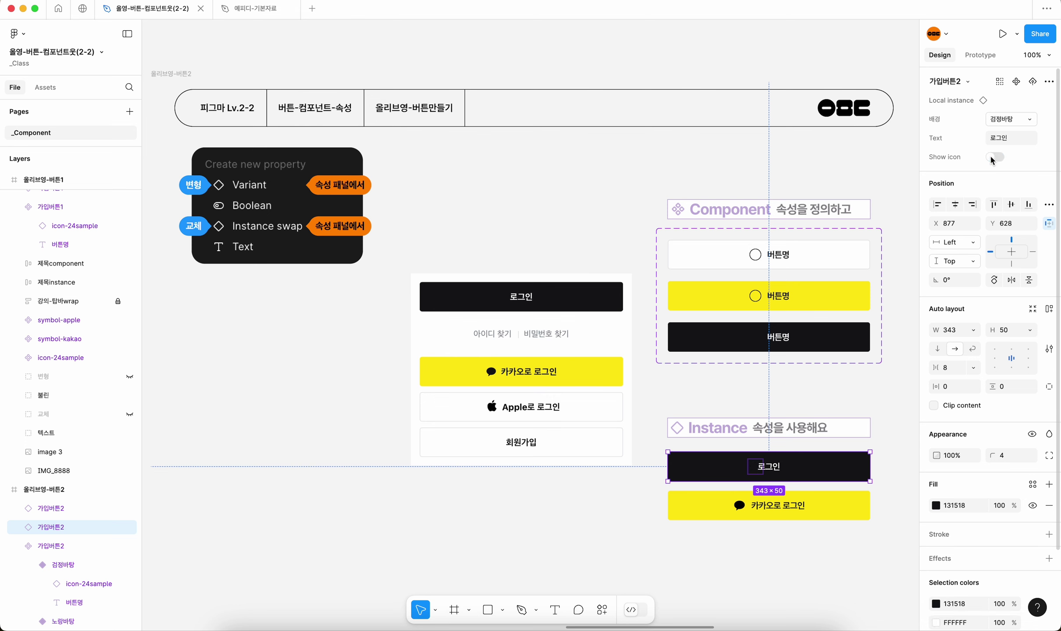
Step: Duplicate the yellow 카카오로 로그인 instance below itself and set the copy's 배경 to 회색테두리
click(818, 514)
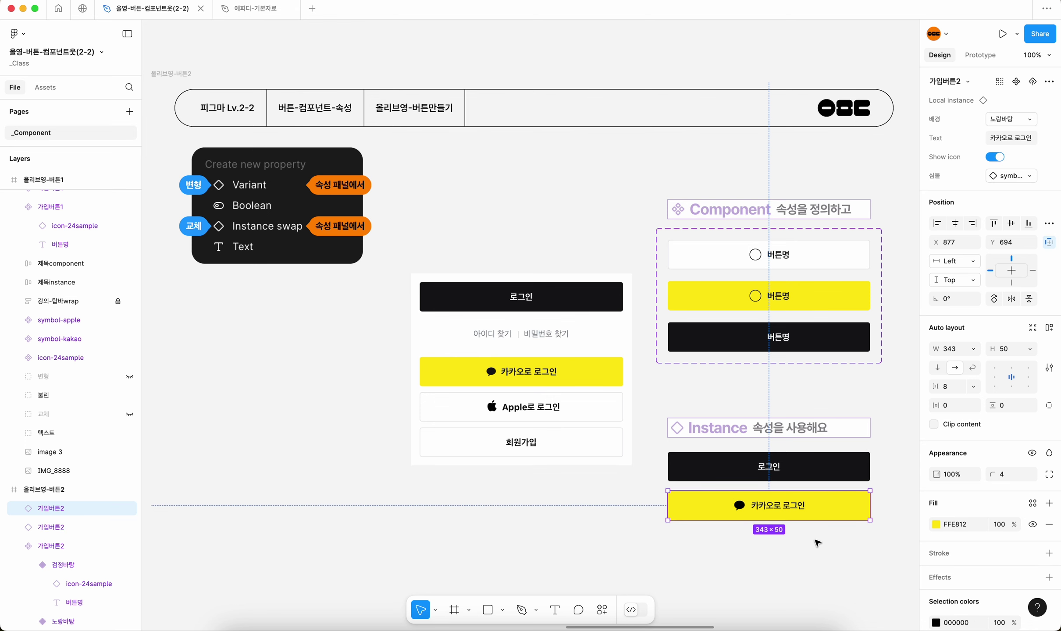
alt+drag(818, 514, 819, 546)
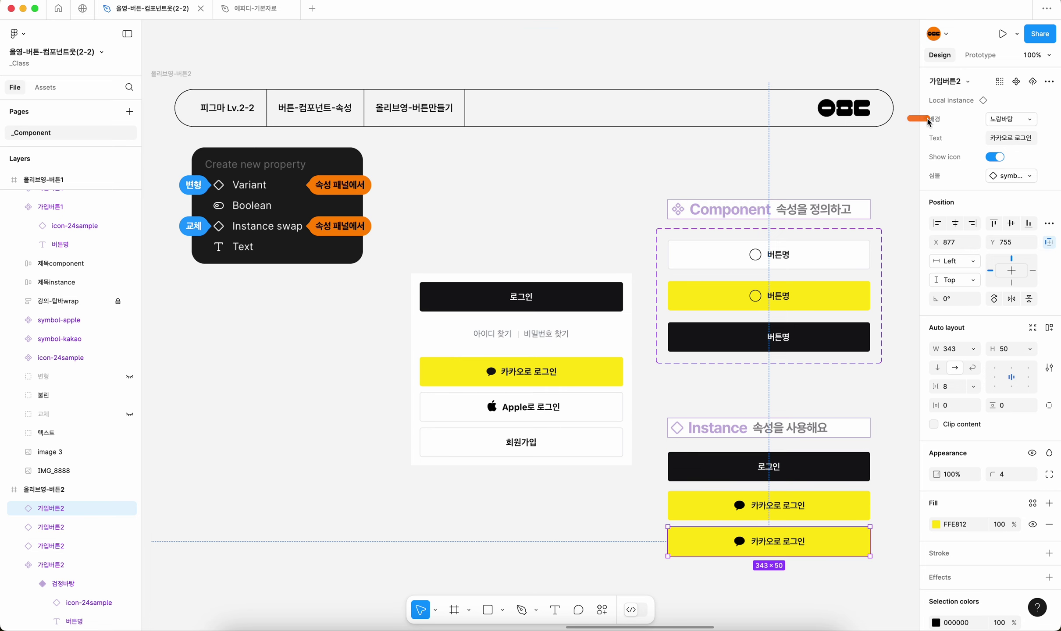
click(1022, 120)
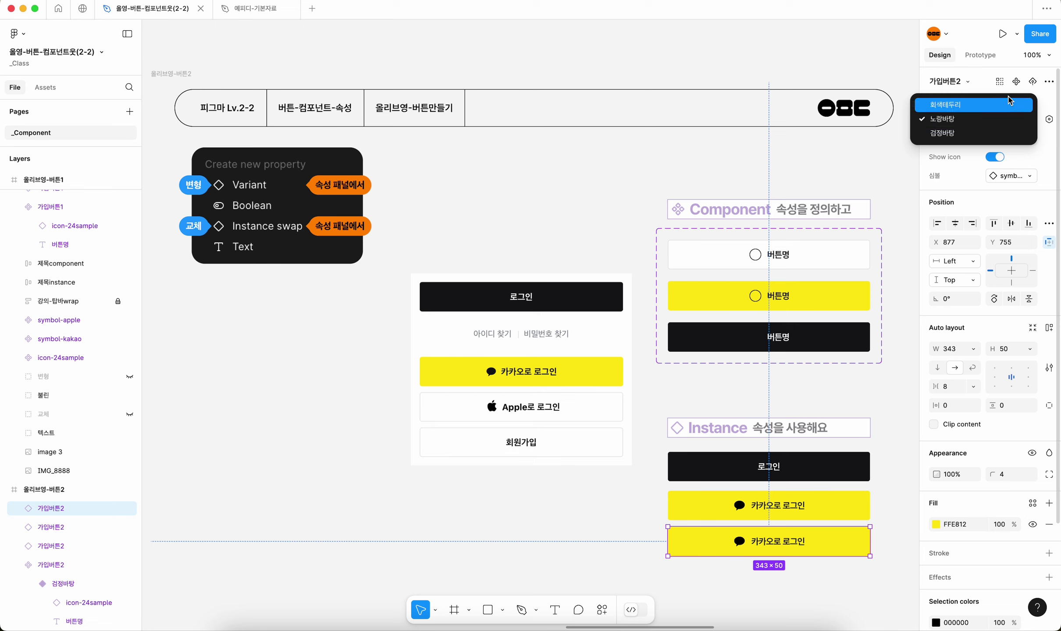
click(984, 111)
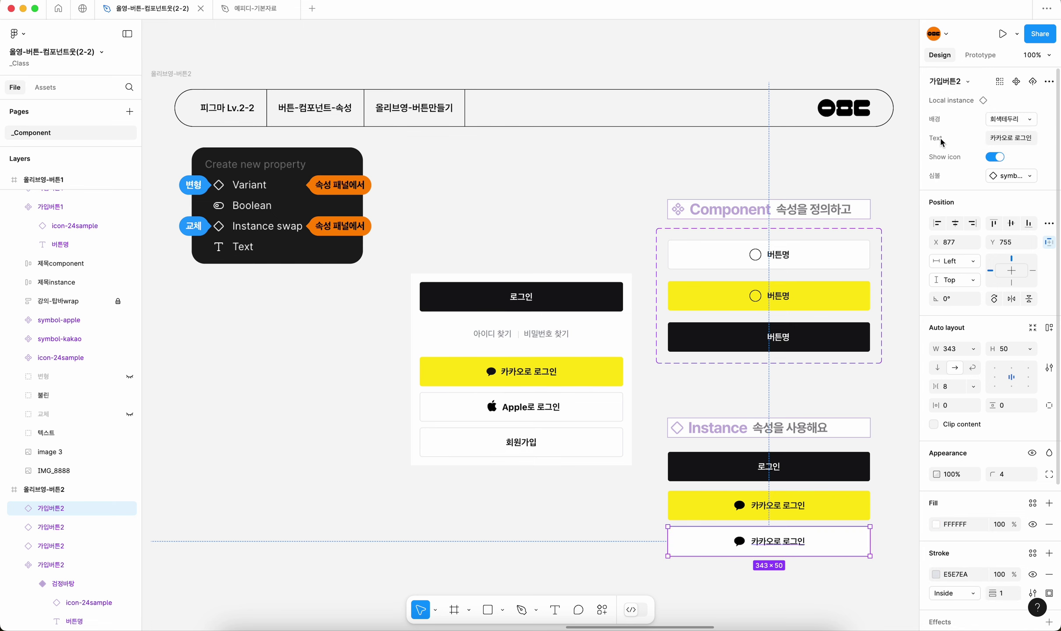
Step: Set the gray-bordered instance's Text to Apple로 로그인 and swap its 심볼 to symbol-apple
click(1007, 139)
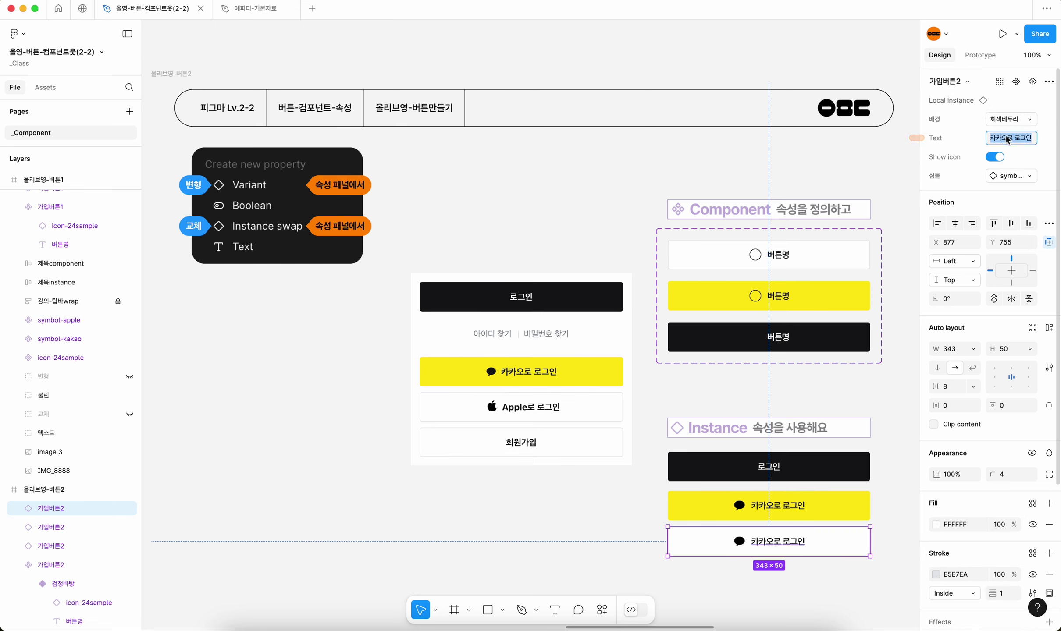
text(Apple)
text(로 로그인)
key(Return)
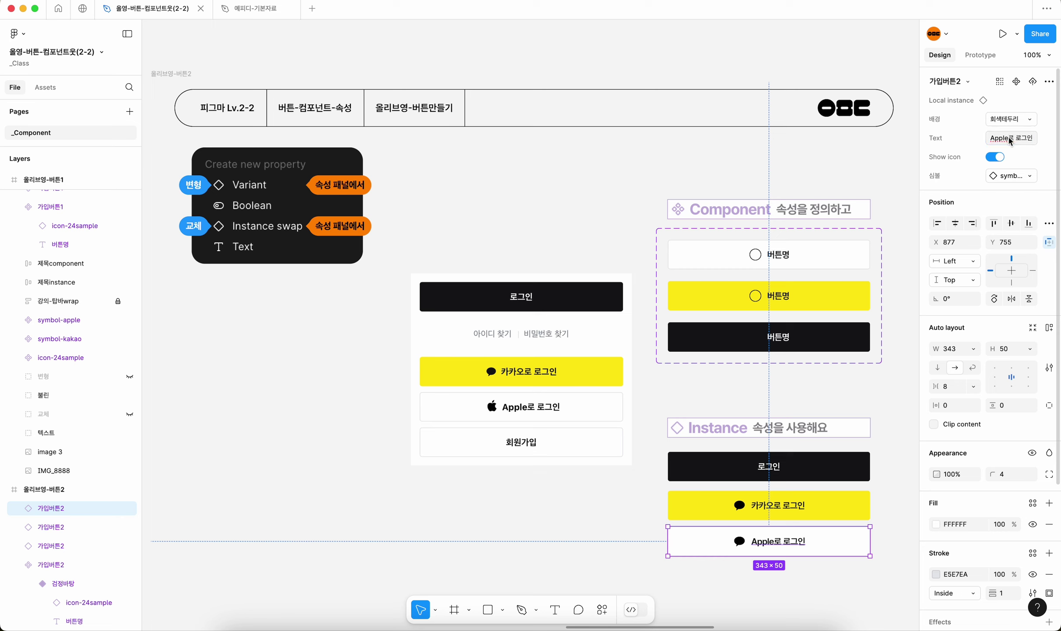
click(1026, 177)
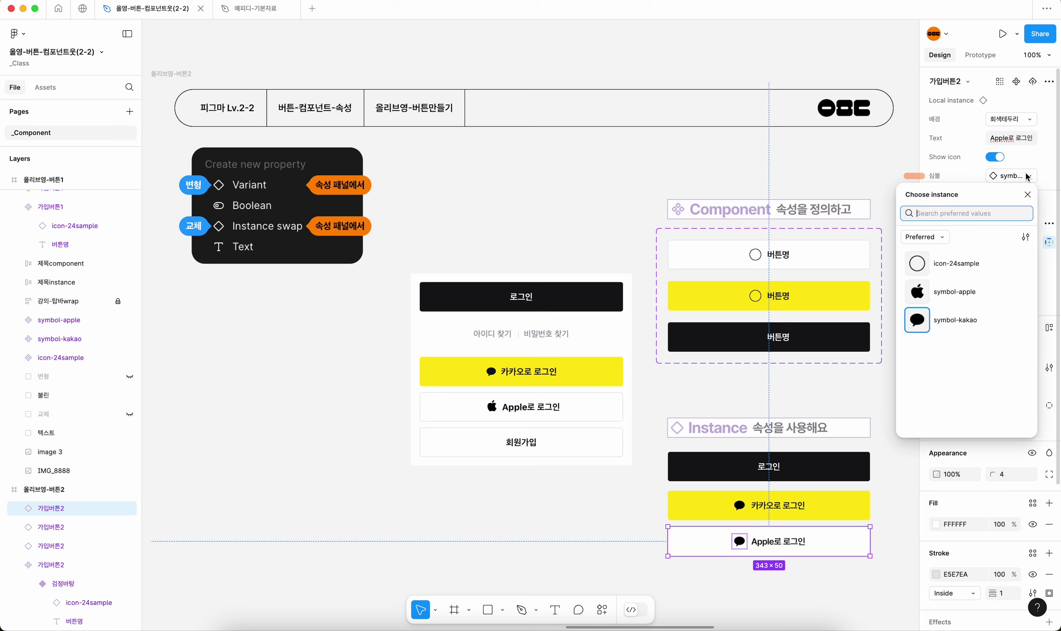
click(948, 293)
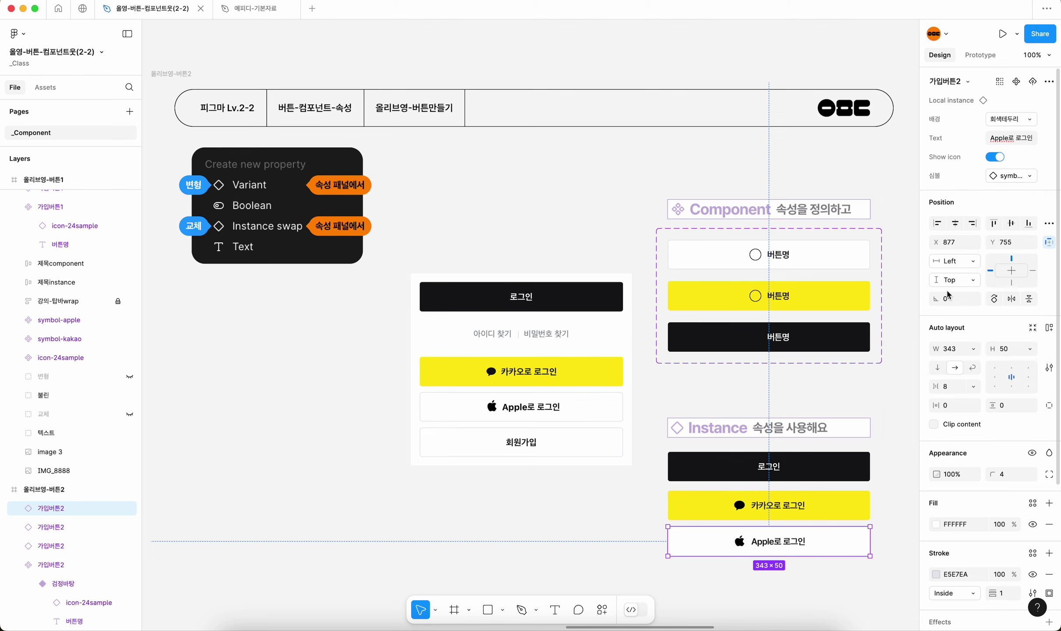
click(881, 419)
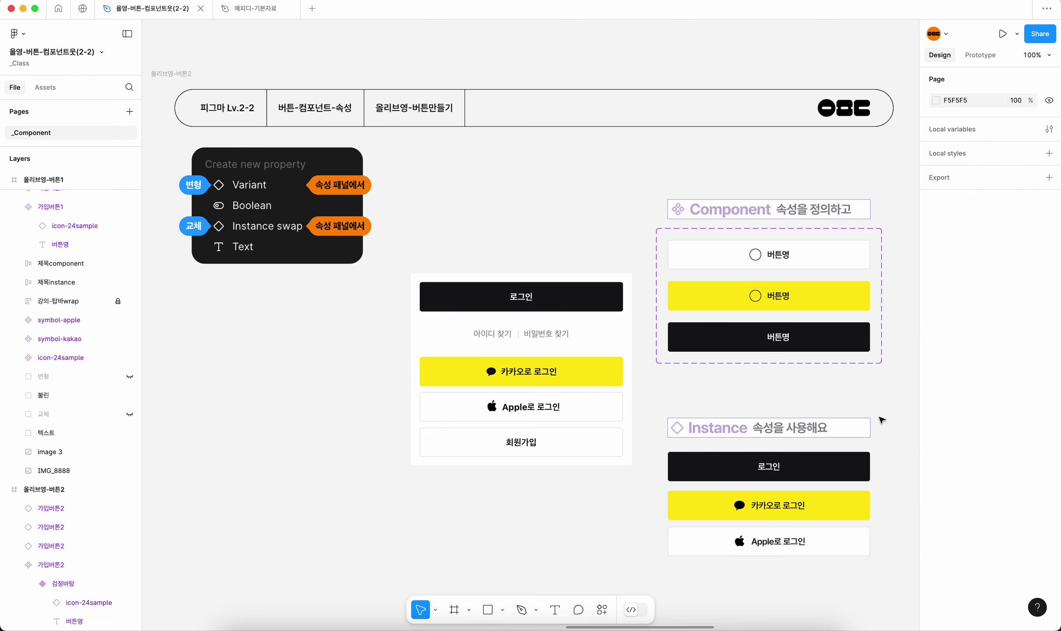
Step: Turn a copy of the Apple로 로그인 instance placed directly beneath it into a 회원가입 button with Show icon off
click(796, 545)
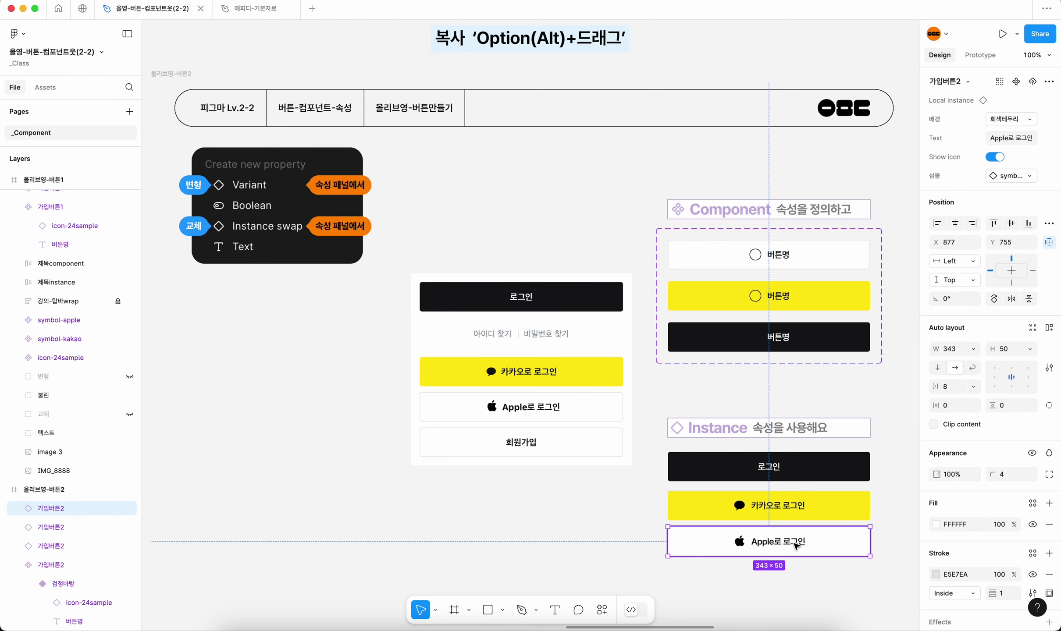
drag(796, 545, 798, 582)
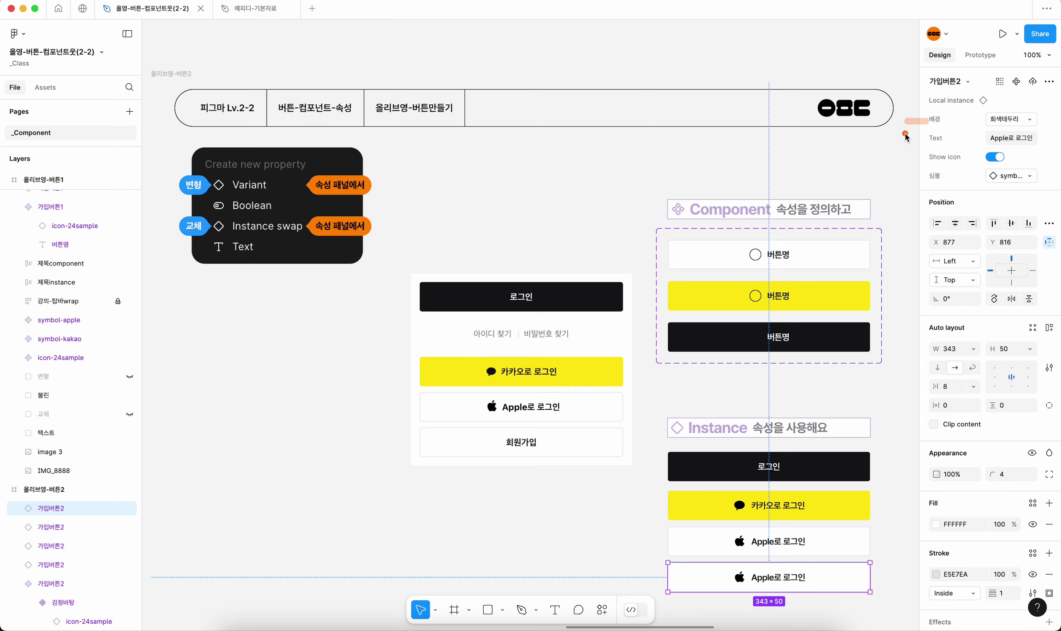
click(1012, 139)
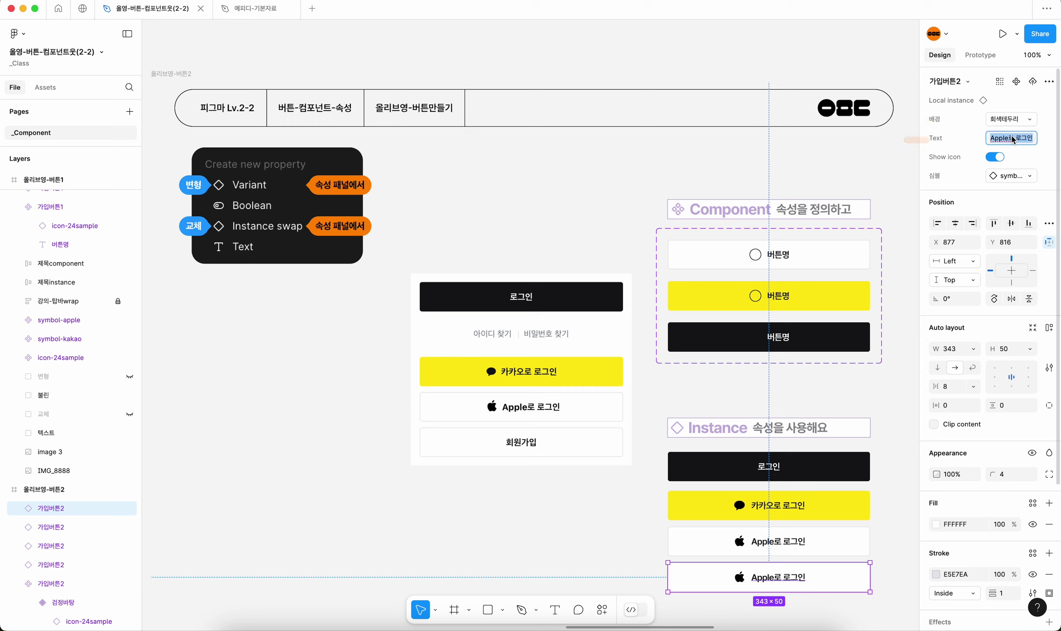
text(회원가입)
key(Return)
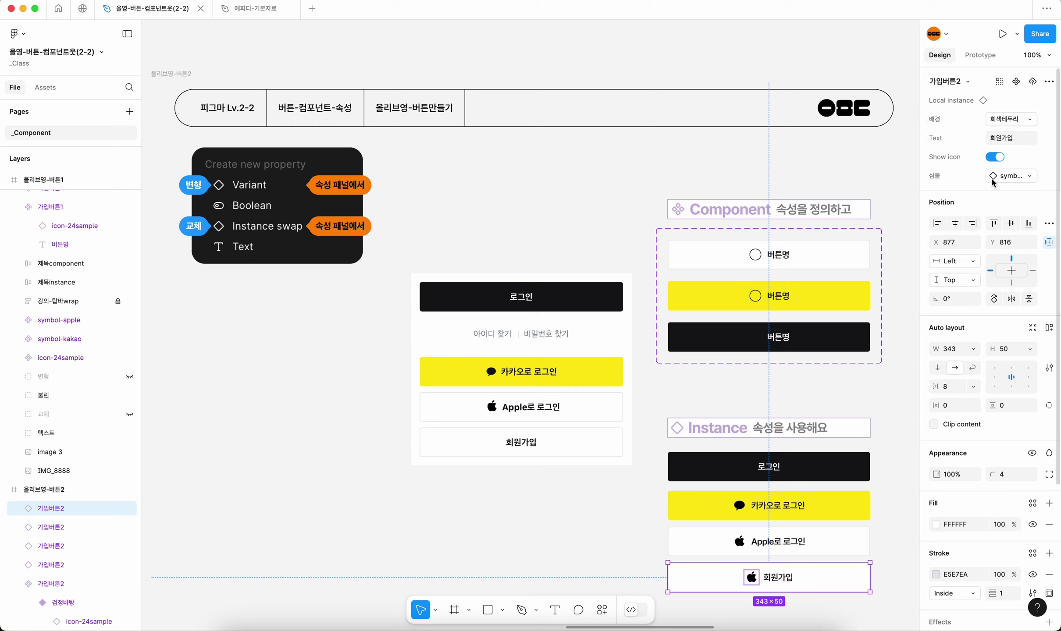
click(992, 157)
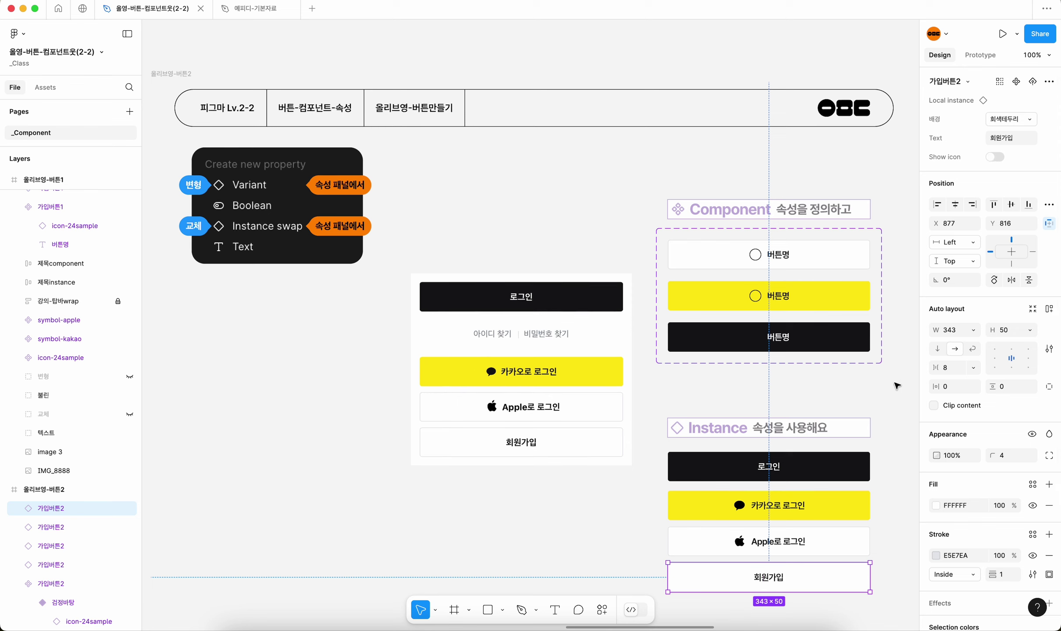
click(884, 406)
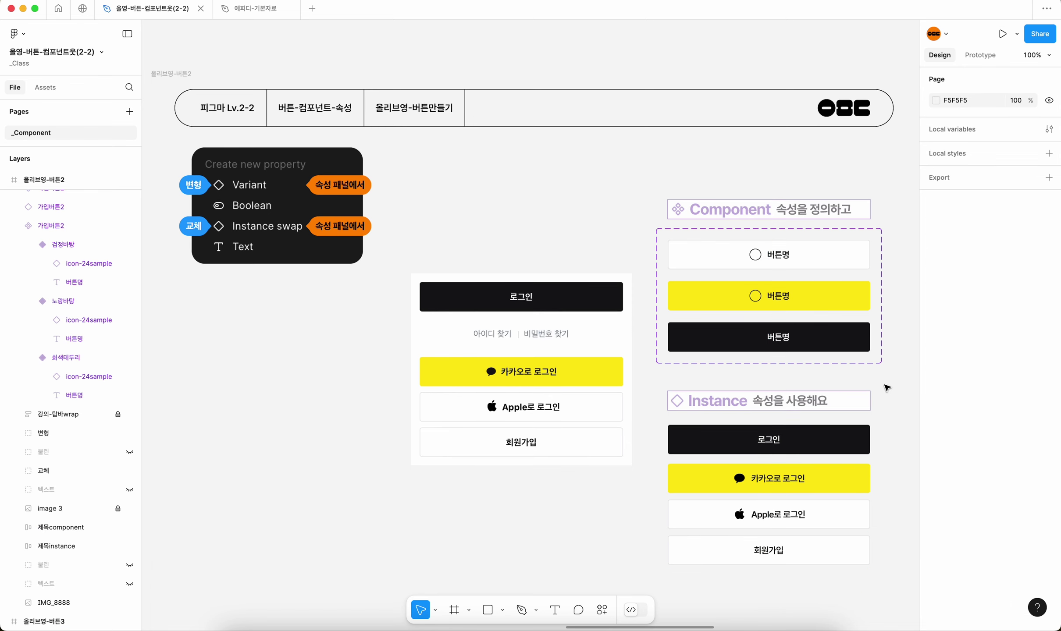
Step: Review the properties defined on the 가입버튼2 component set and those available on the 카카오로 로그인 instance
click(832, 212)
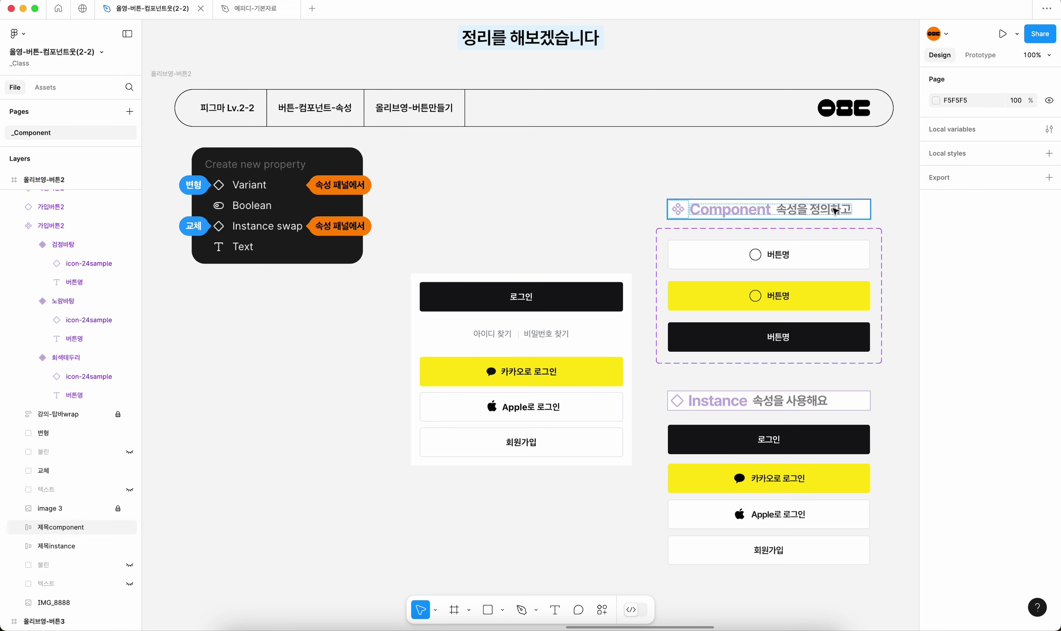
click(828, 229)
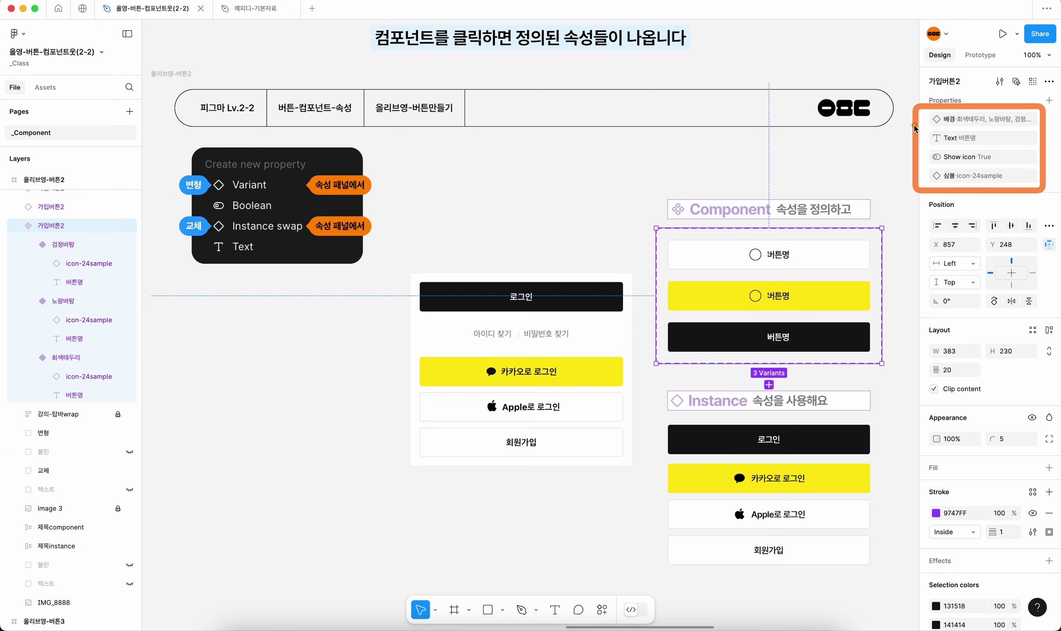
click(883, 451)
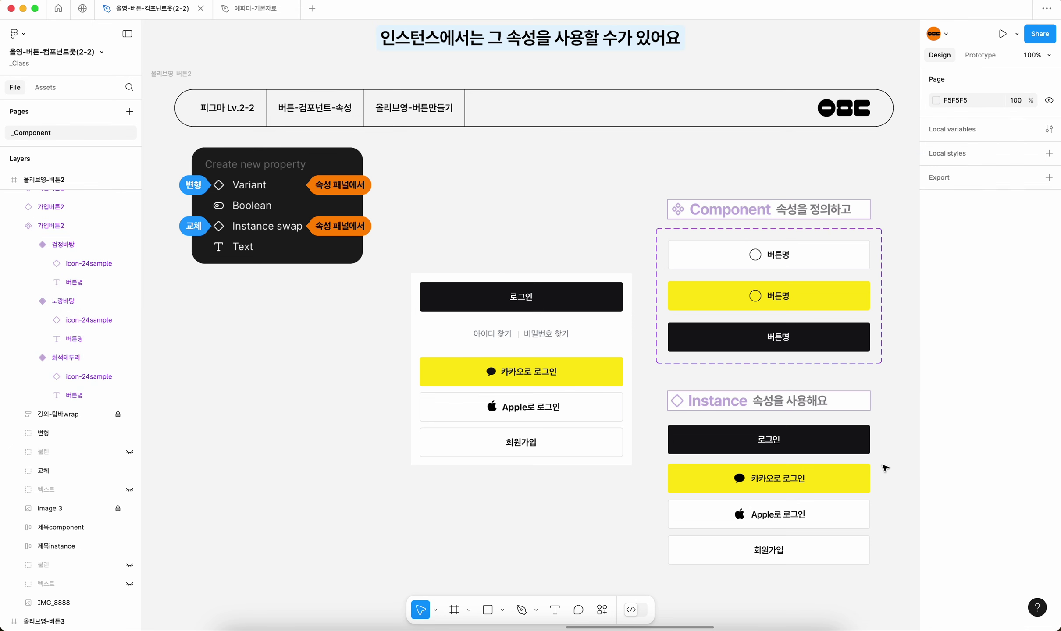
click(817, 485)
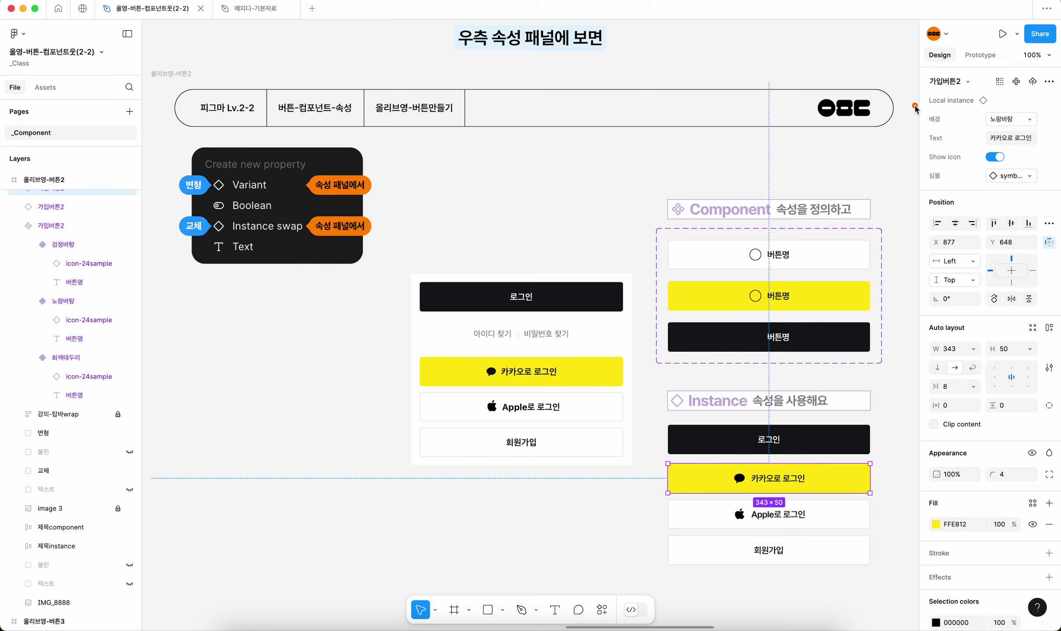
Step: Examine the 카카오로 로그인 instance's 배경 options, editable Text, Show icon switch off and on, and preferred 심볼 choices
click(1030, 119)
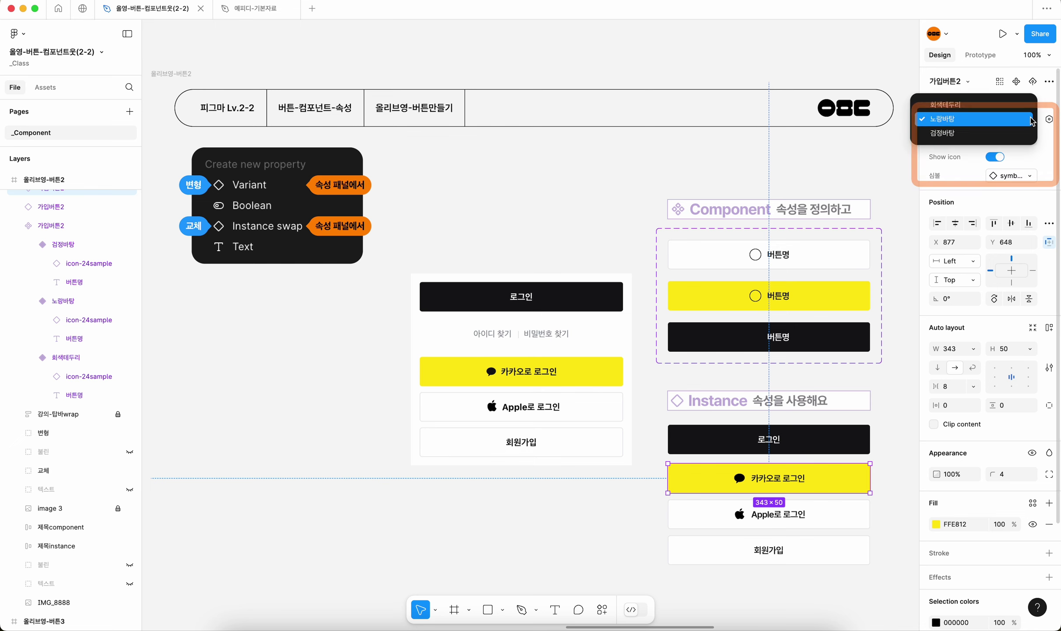
click(1032, 120)
click(1031, 139)
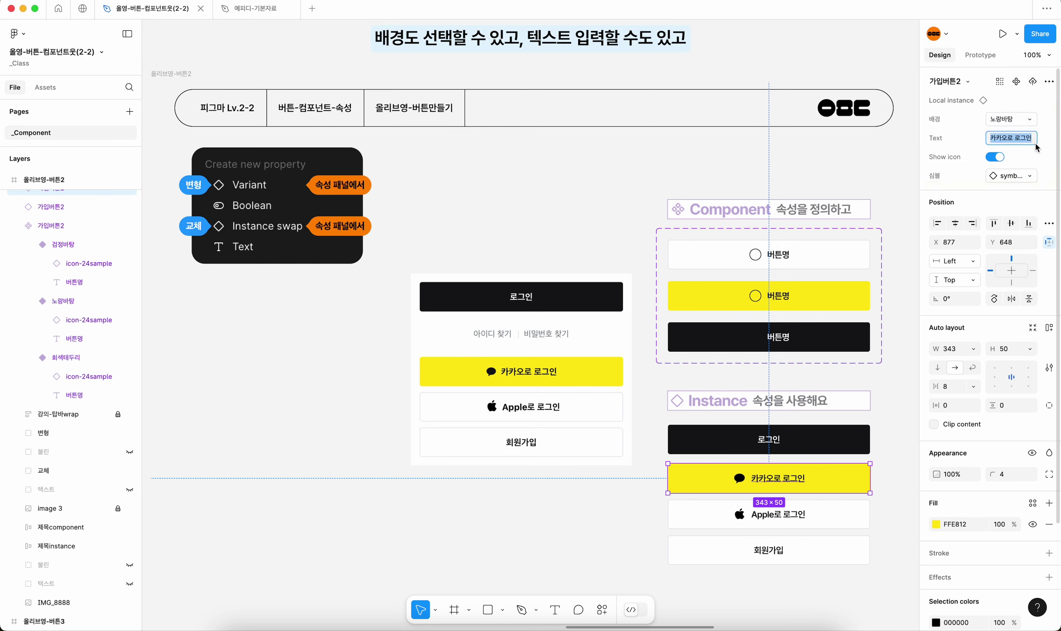
click(999, 157)
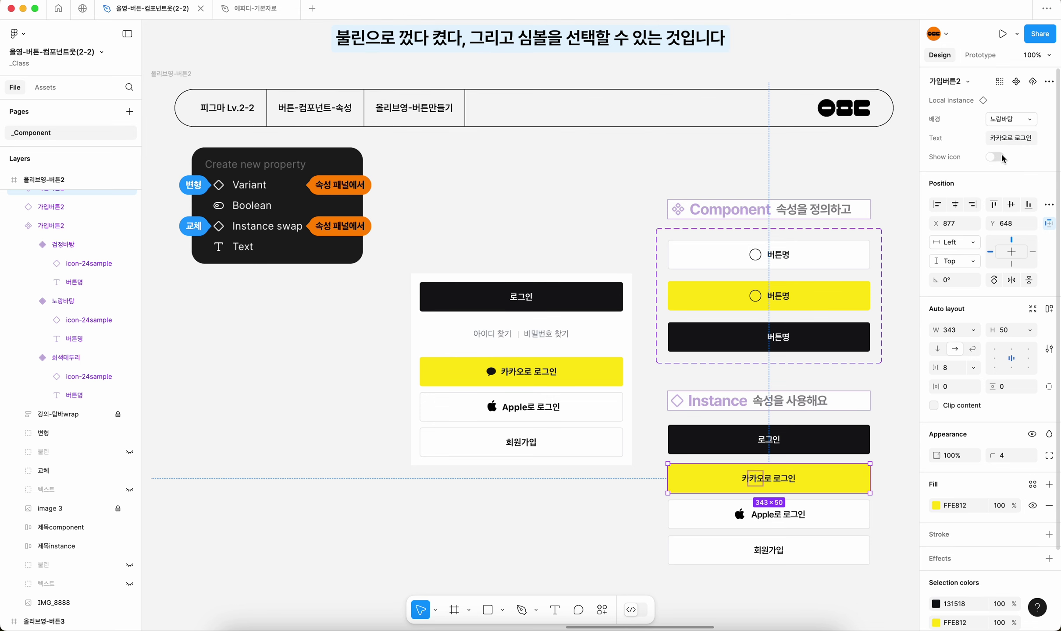
click(1001, 158)
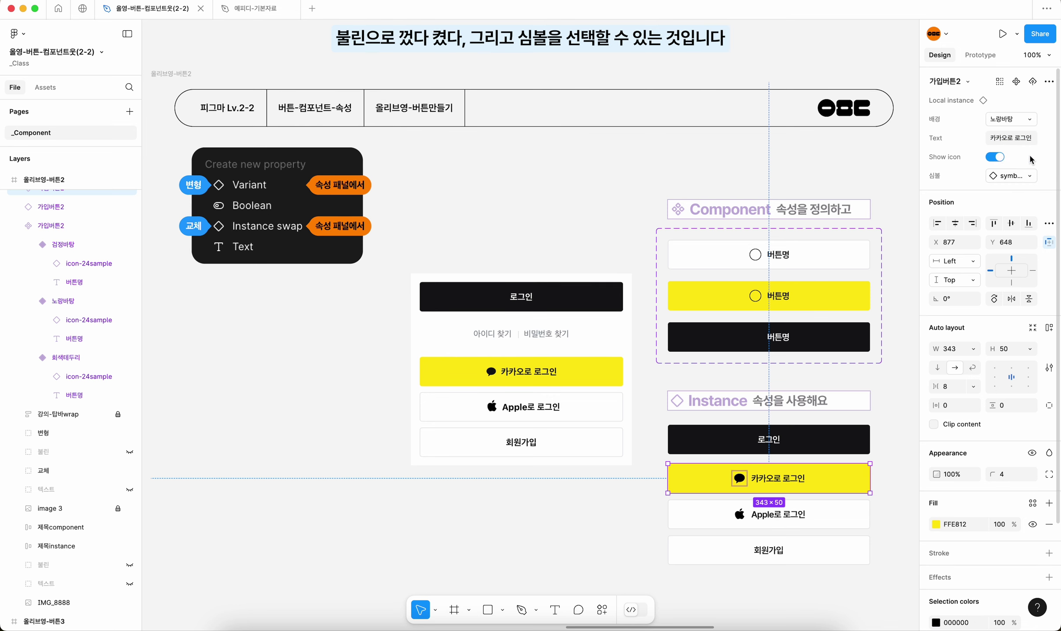
click(1031, 175)
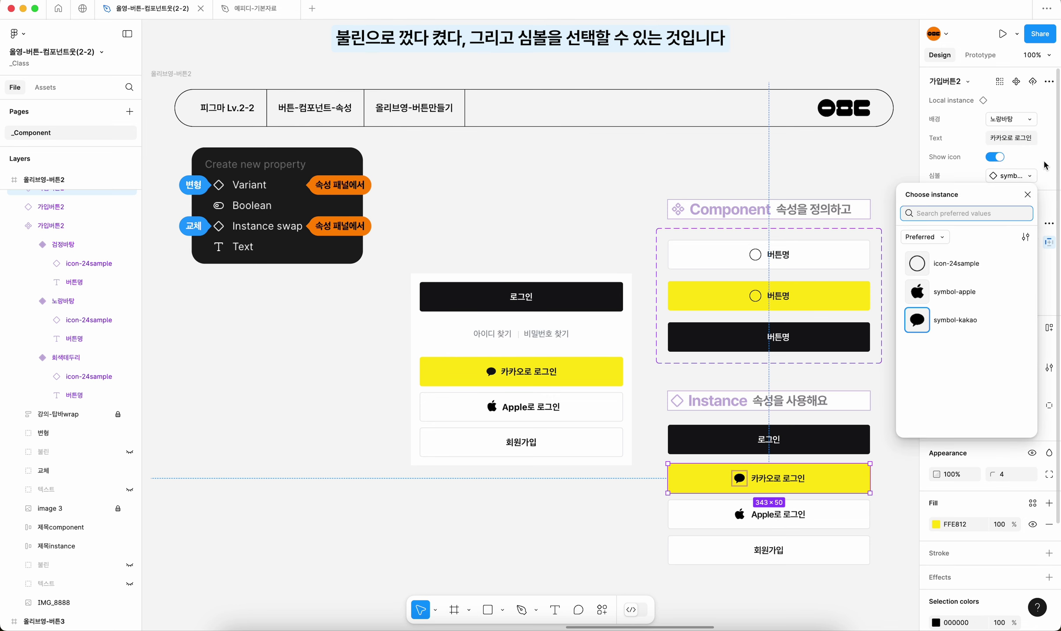
click(1044, 164)
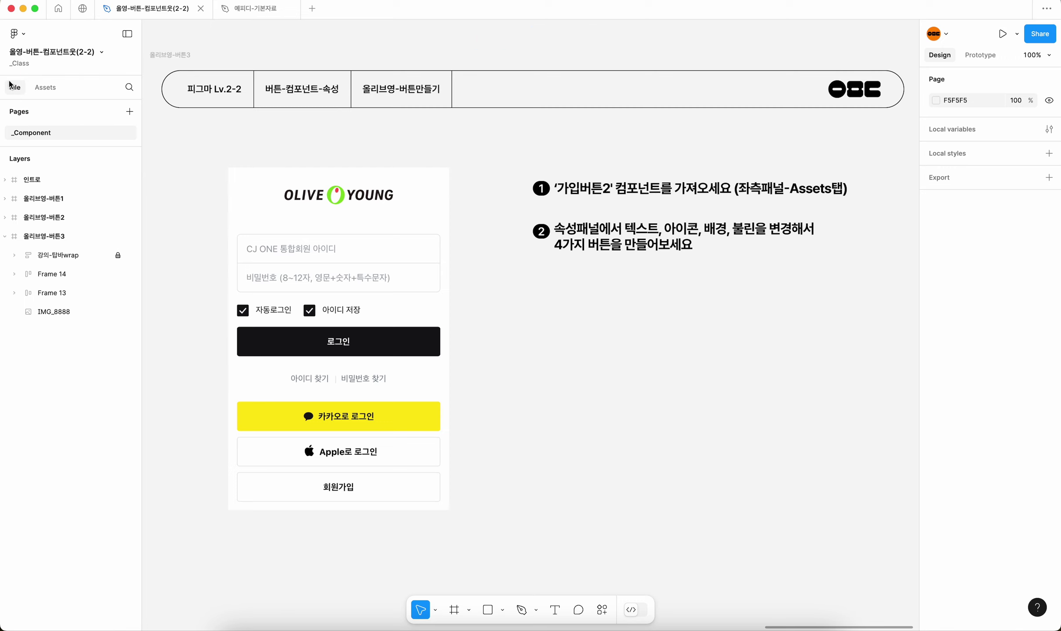
Step: Search the assets for 가입버튼 to place a 가입버튼2 instance below the two numbered instructions, and open that component's details
click(46, 87)
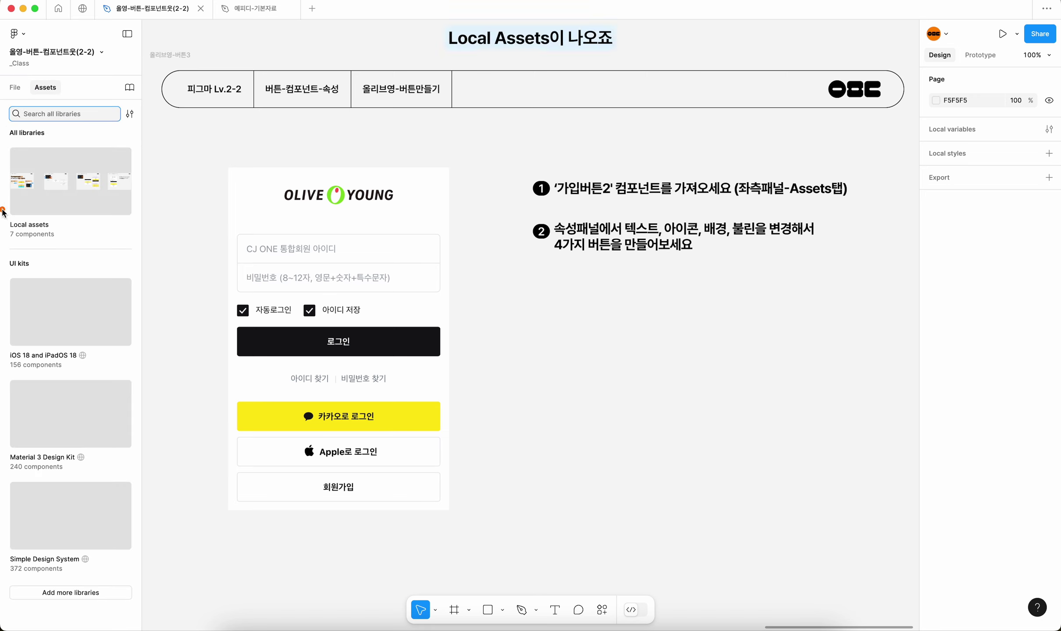
click(30, 226)
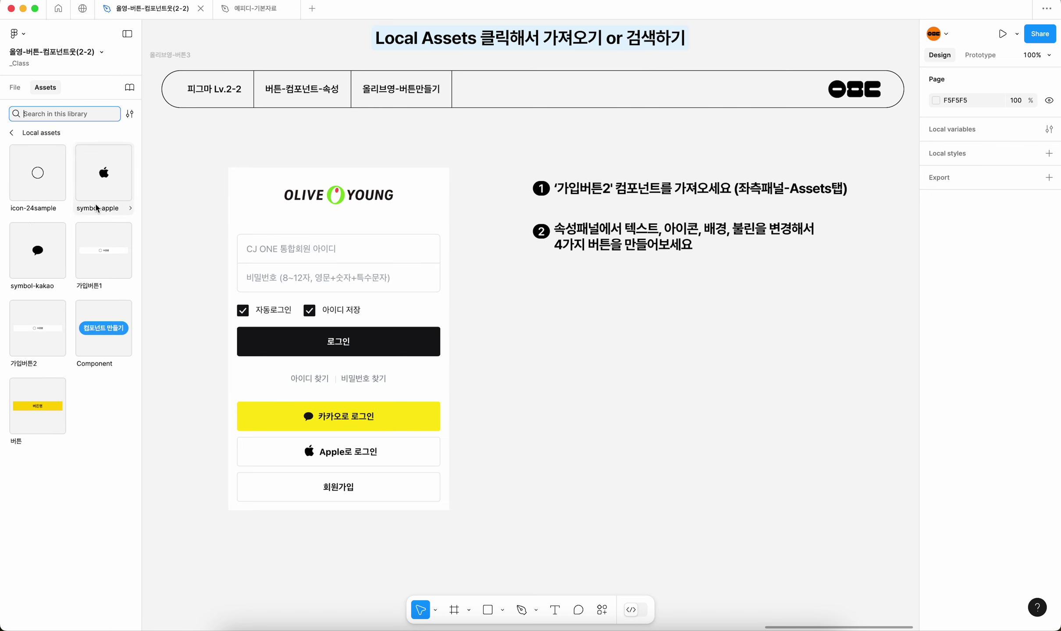
click(11, 133)
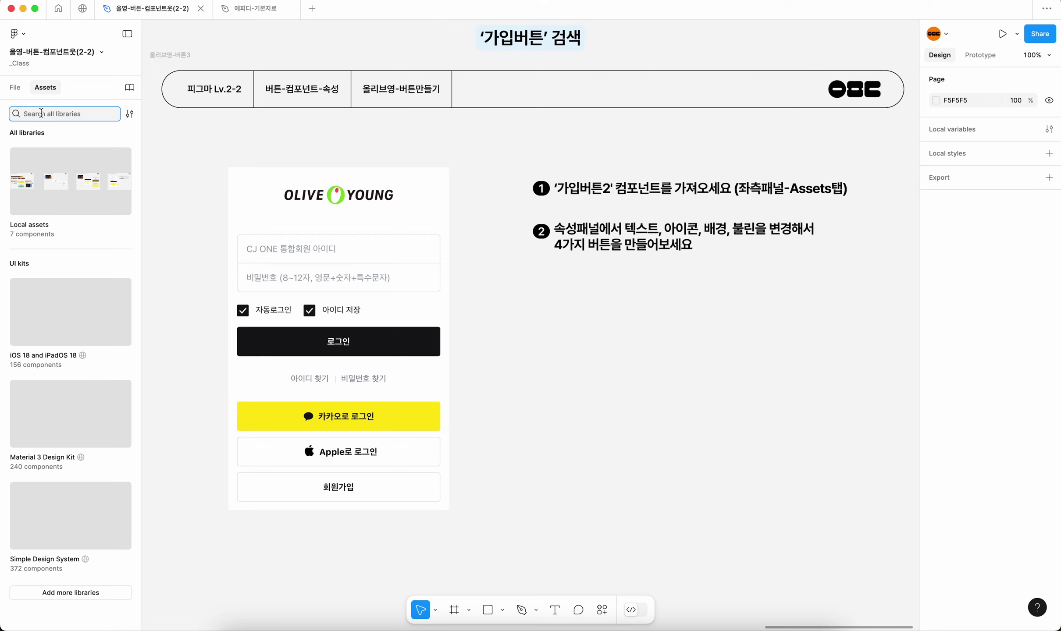
text(ㄱ)
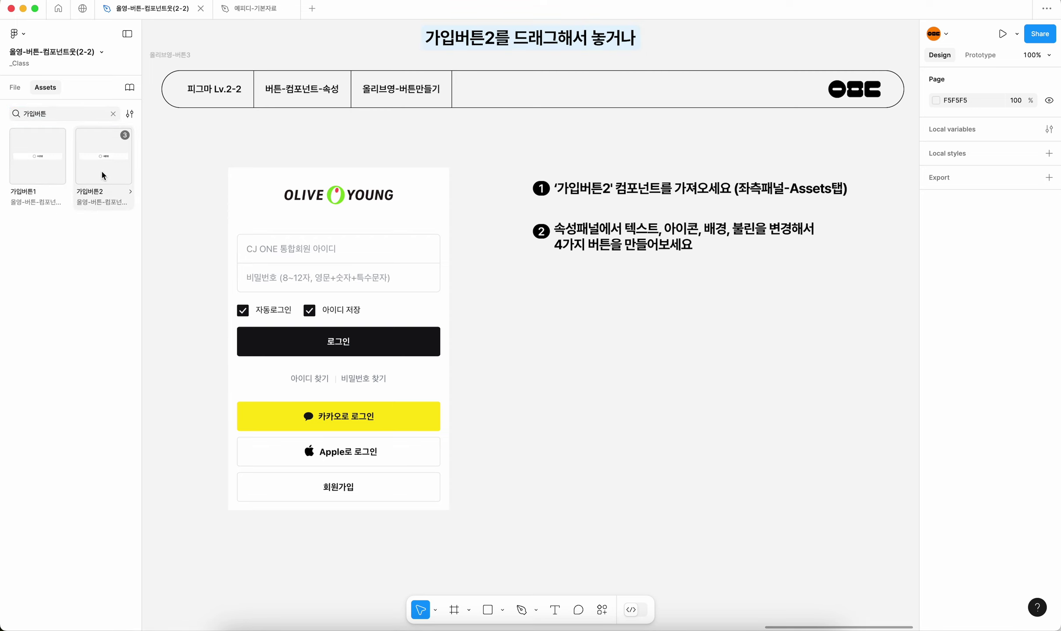
drag(100, 171, 684, 318)
click(95, 156)
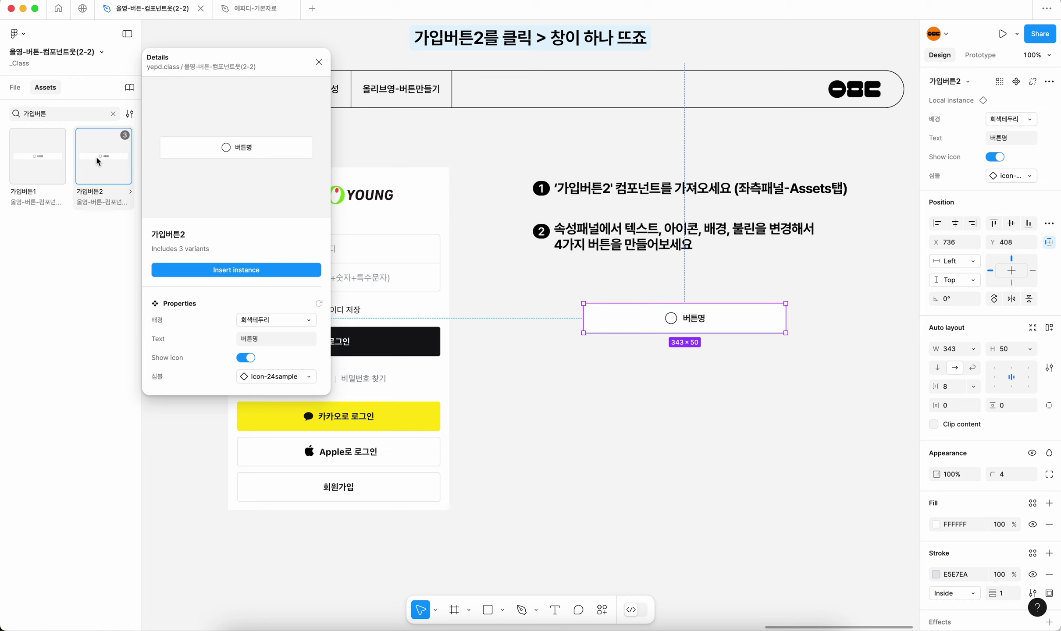